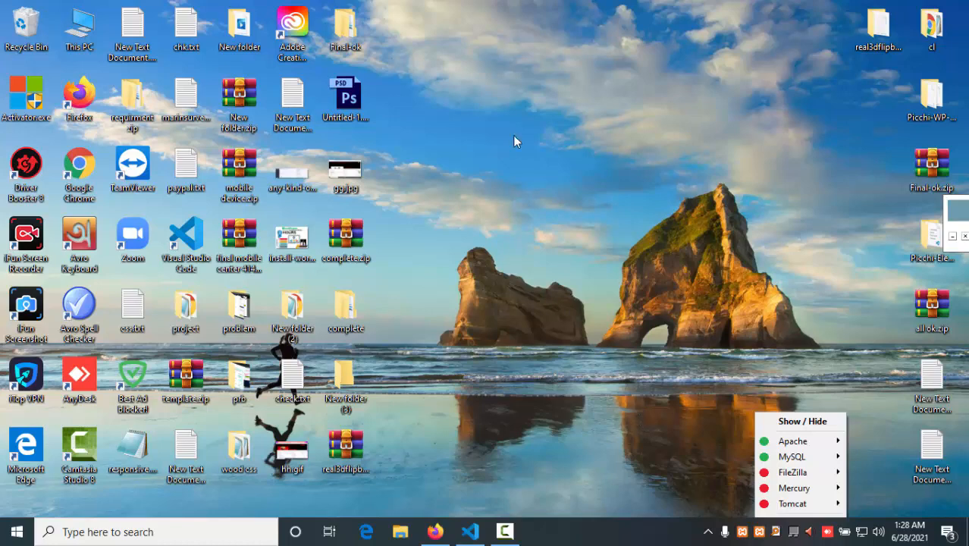
Step: Switch to Firefox and show the Landing page on landing.freelancerrony.com
right_click(512, 135)
left_click(531, 165)
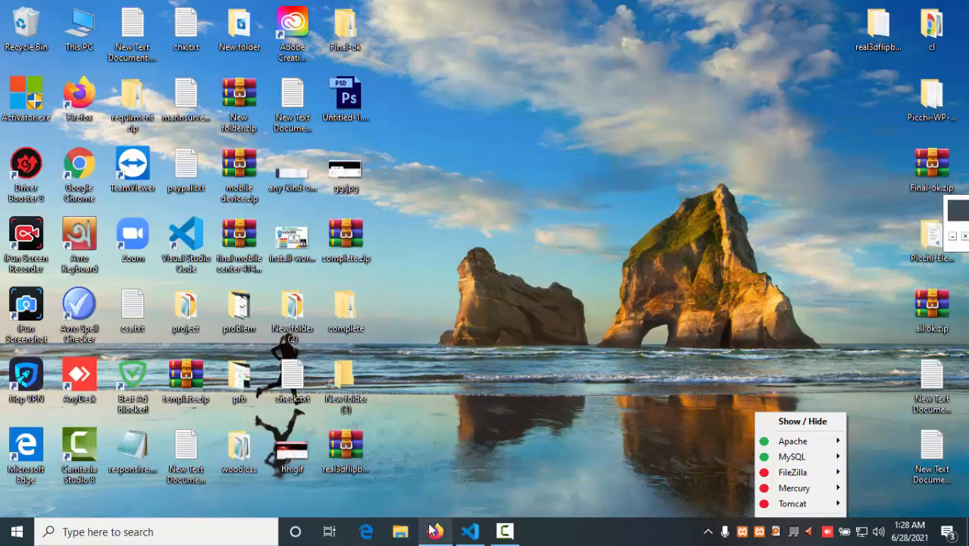
left_click(434, 531)
left_click(527, 40)
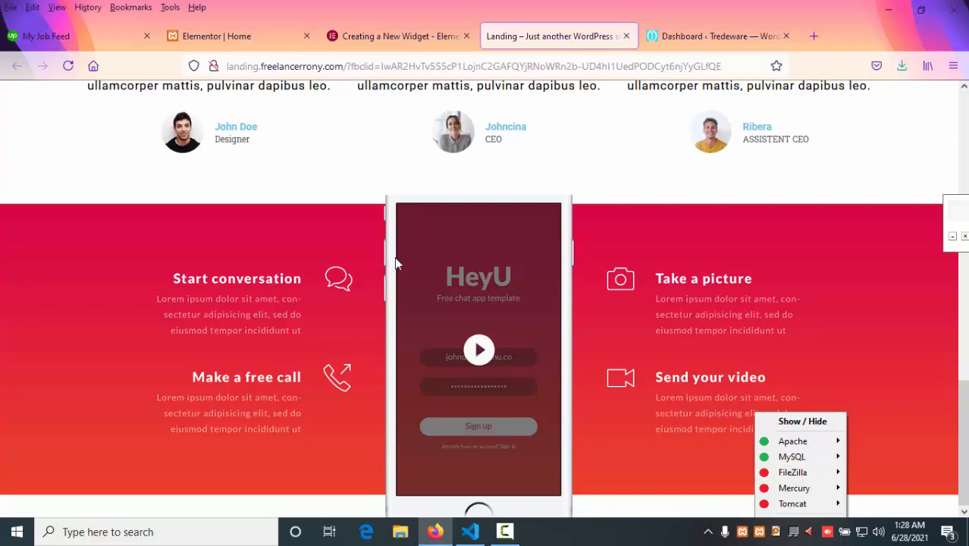
Step: Dismiss the lingering XAMPP tray menu by showing the XAMPP Control Panel and closing its window
left_click(759, 533)
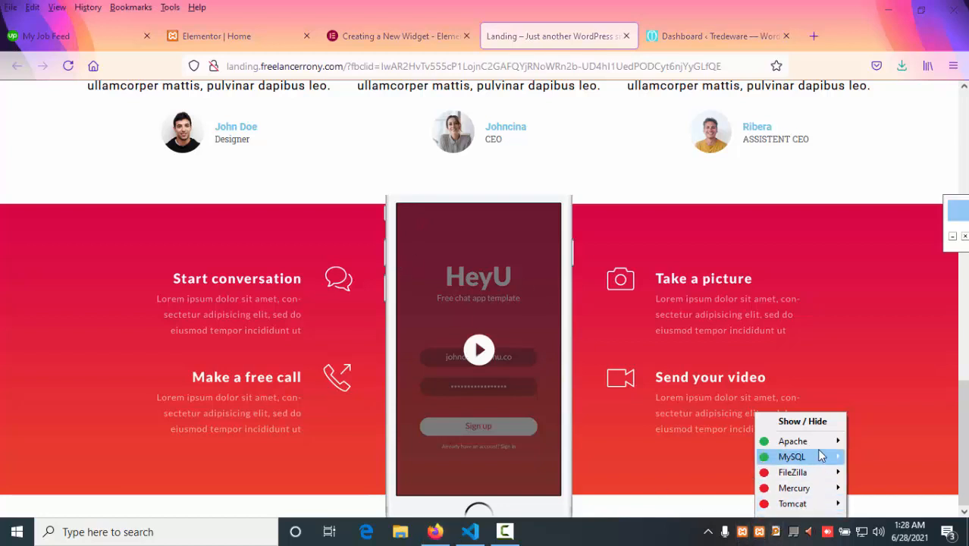
mouse_move(820, 438)
left_click(802, 422)
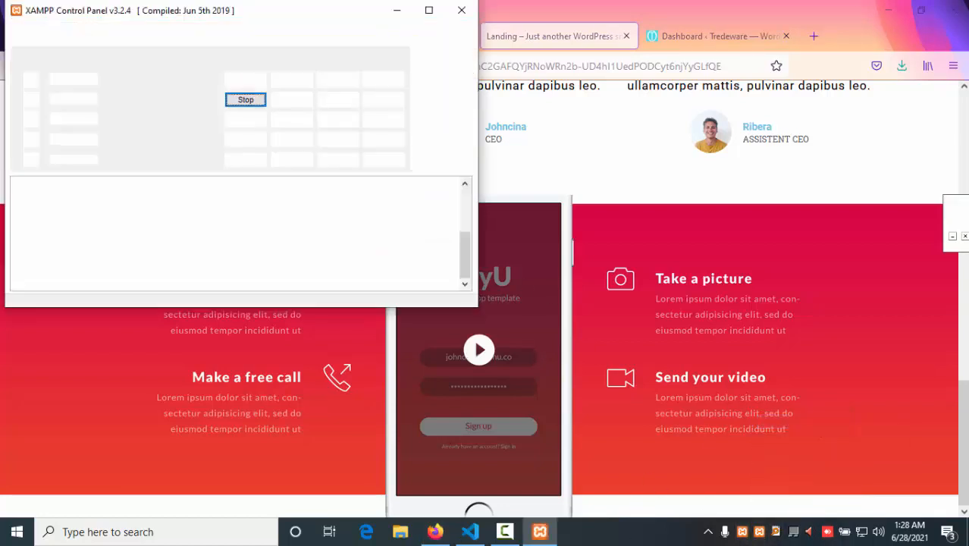
left_click(460, 11)
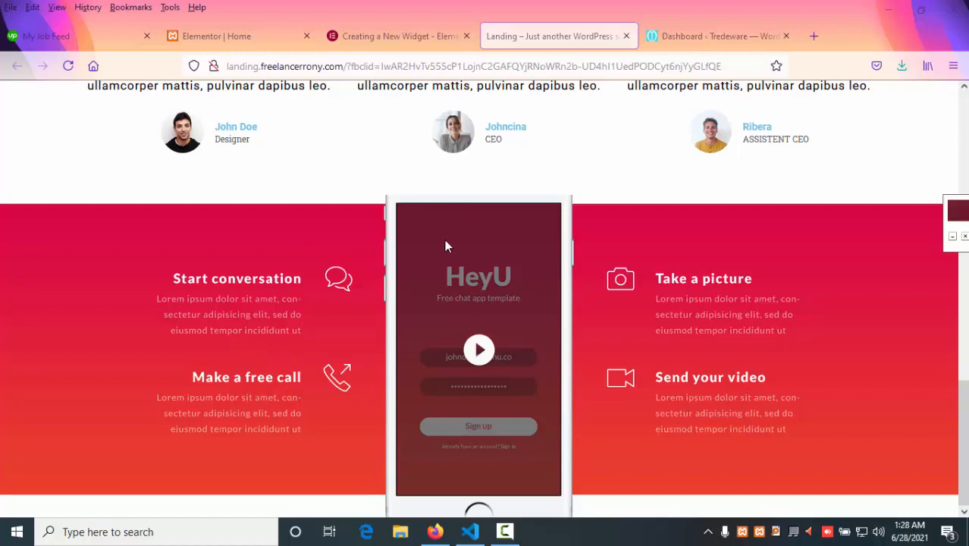
Step: Copy the link of the red HeyU phone section's background image on the landing page and open it in a new tab
scroll(456, 249, "up", 2)
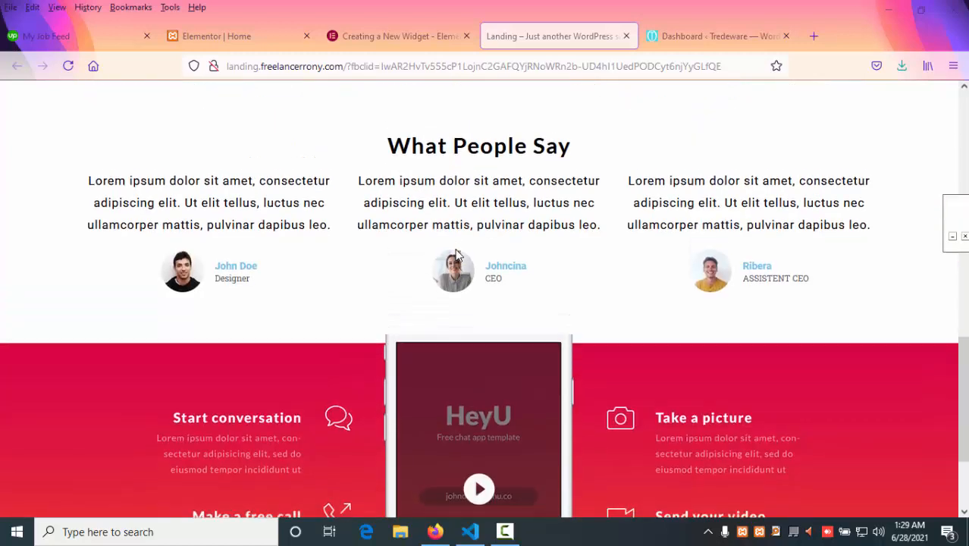
scroll(455, 249, "down", 2)
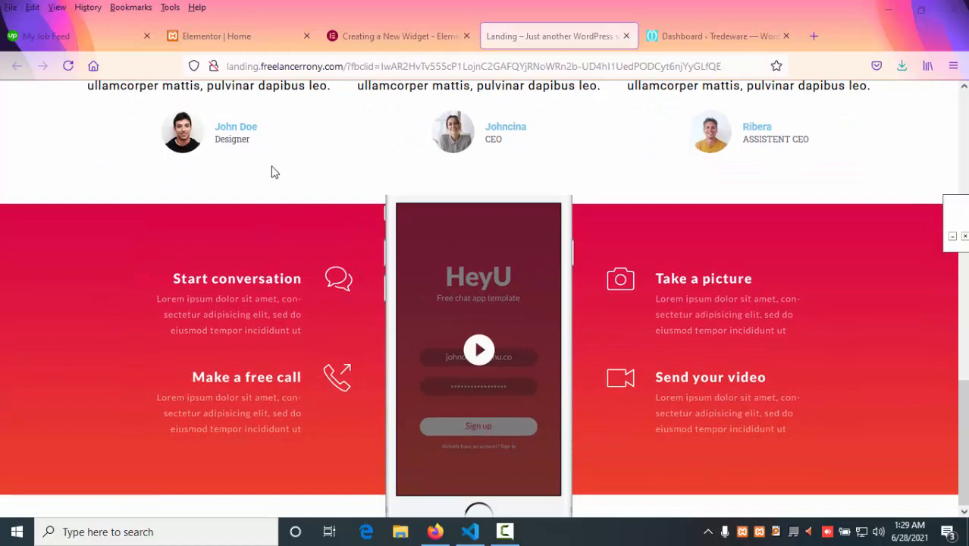
scroll(206, 274, "up", 2)
scroll(207, 273, "down", 2)
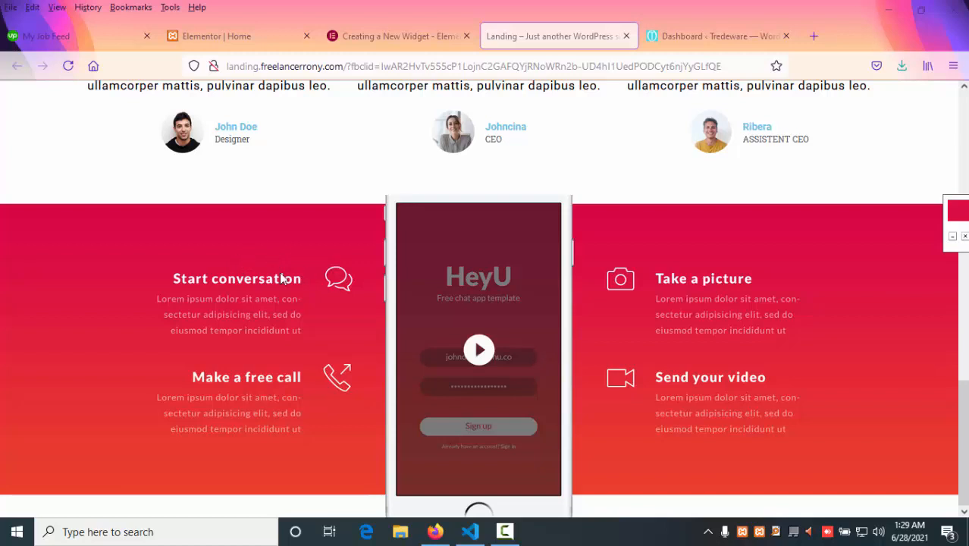
right_click(245, 217)
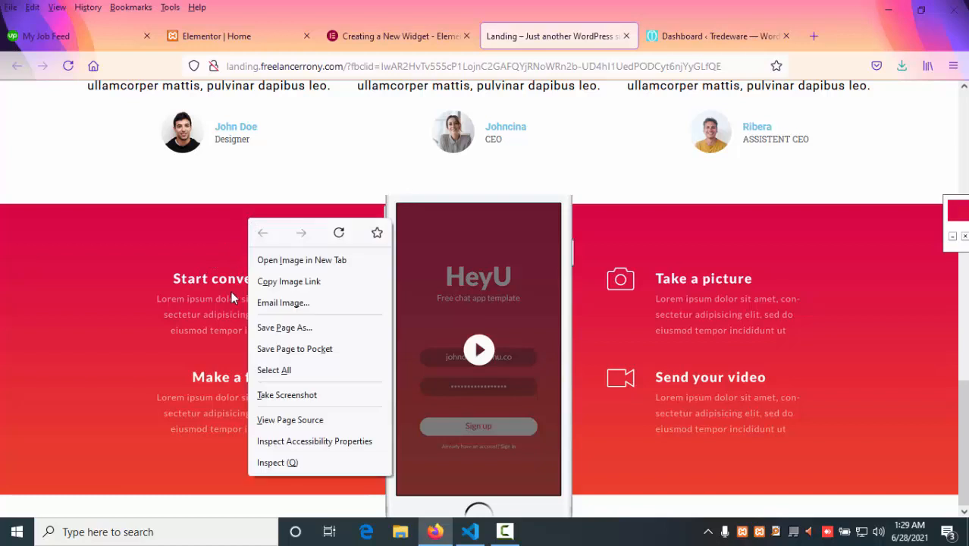
left_click(273, 288)
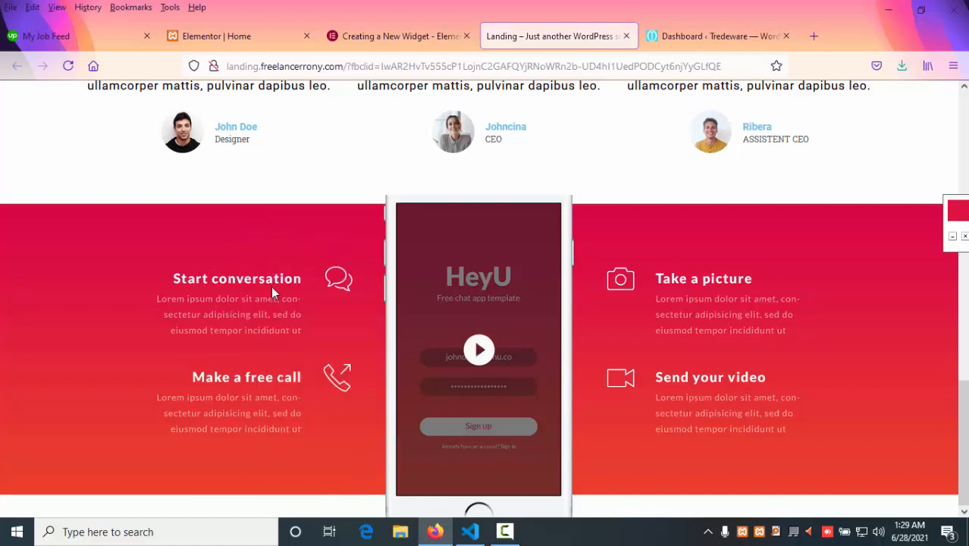
left_click(812, 37)
key("ctrl+v")
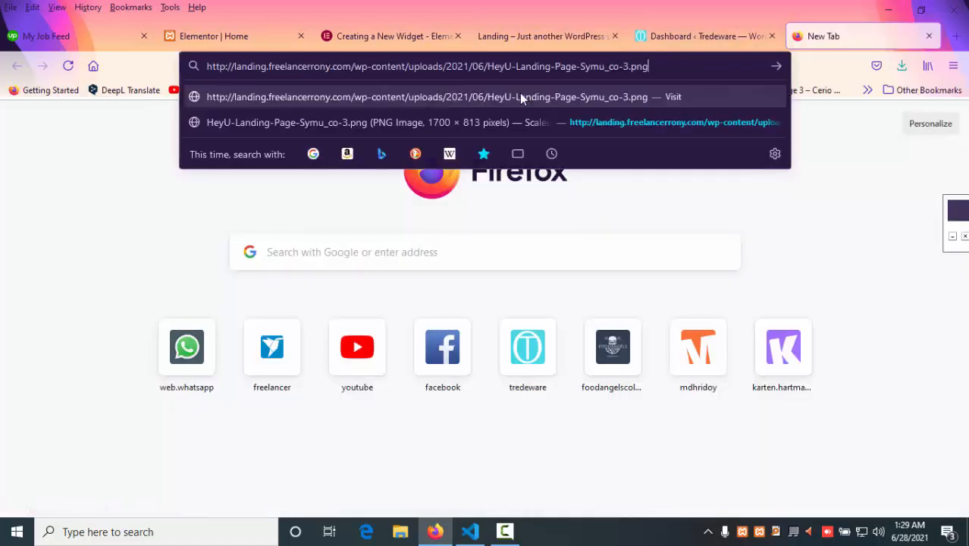
key("Return")
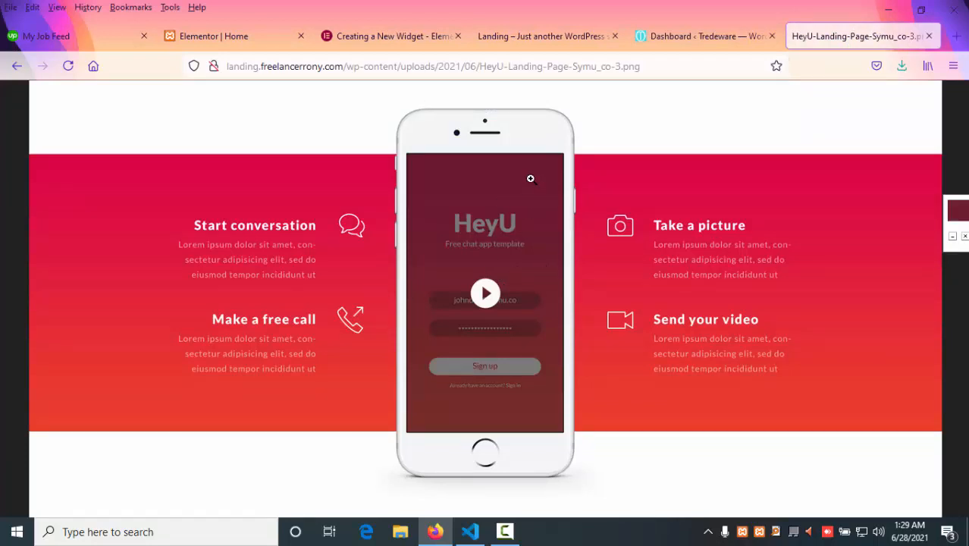
Step: Save the opened image as HeyU-Landing-Page-Symu_co-3.png in the Pictures folder
right_click(264, 152)
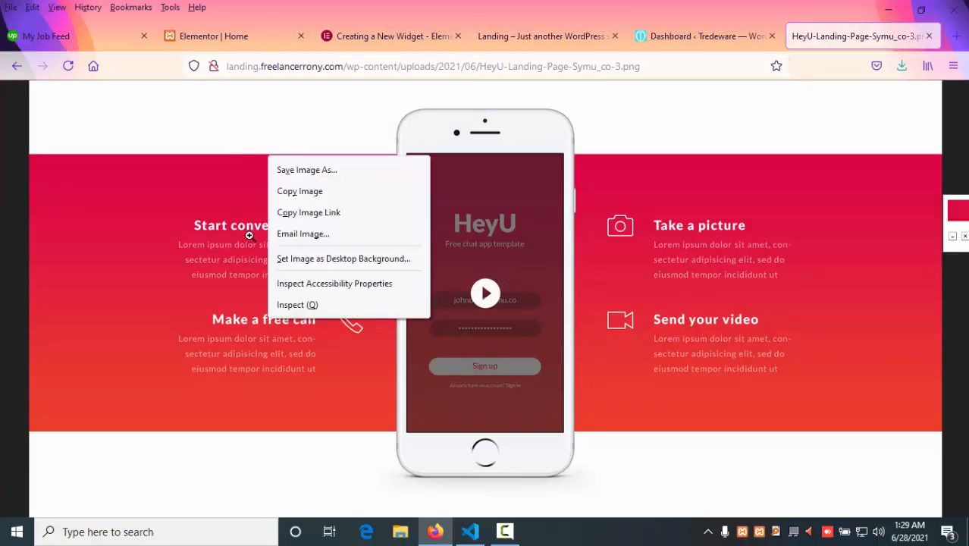
left_click(307, 177)
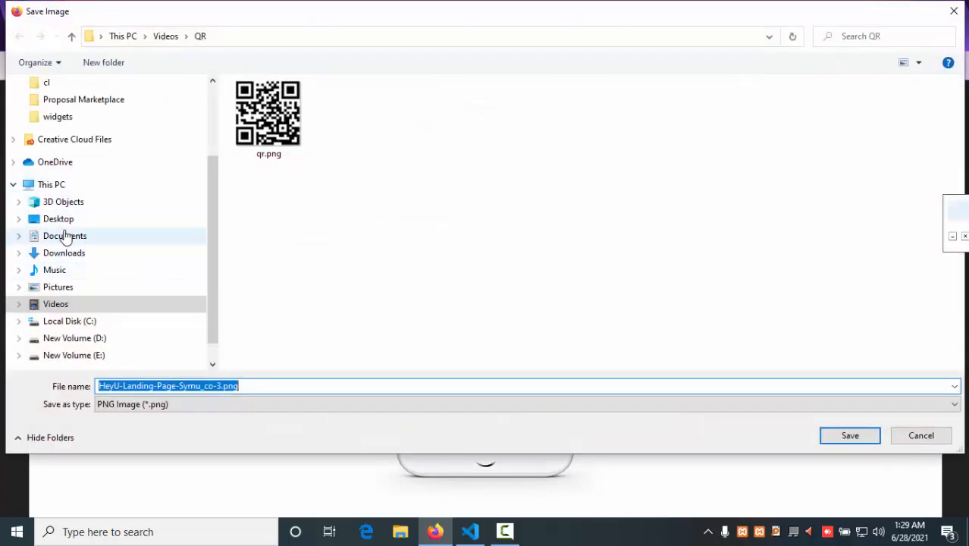
scroll(51, 174, "up", 1)
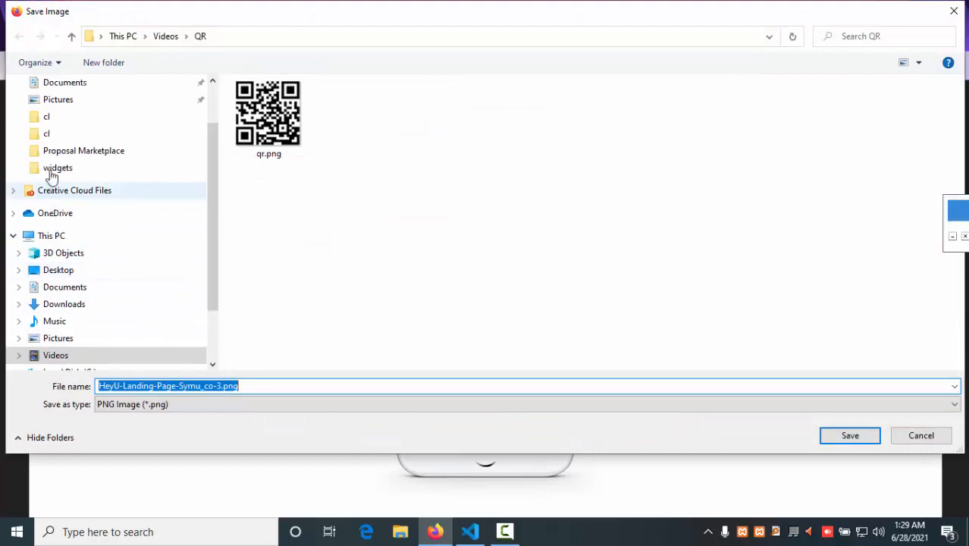
scroll(52, 176, "up", 1)
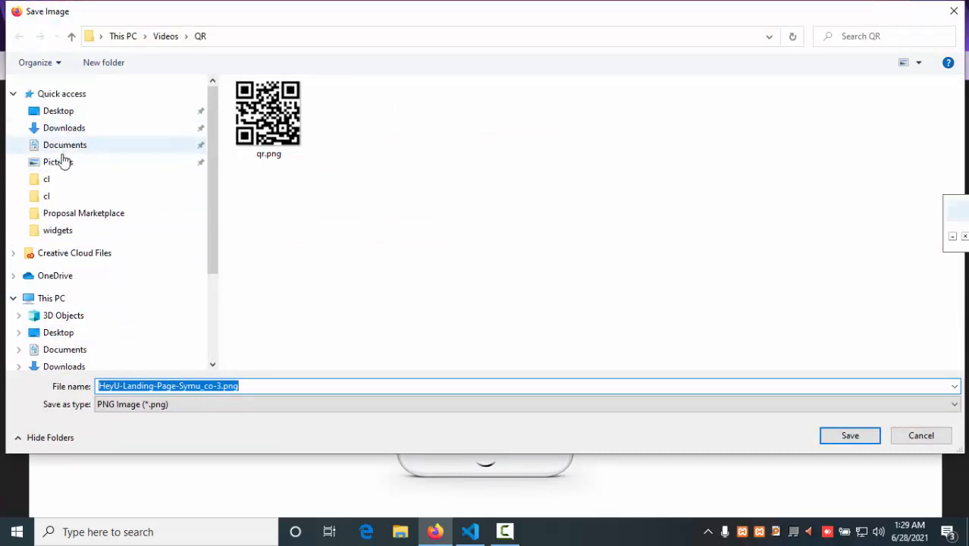
left_click(60, 161)
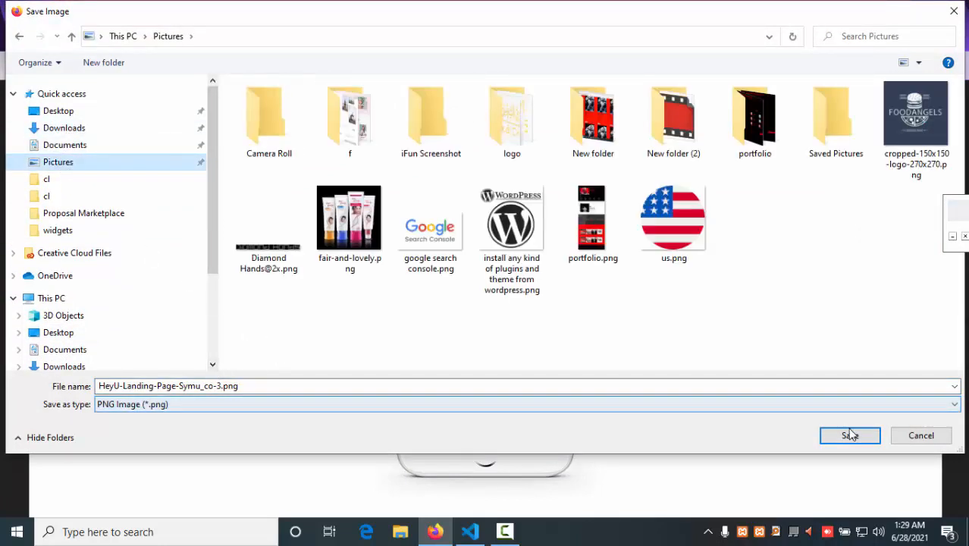
left_click(850, 435)
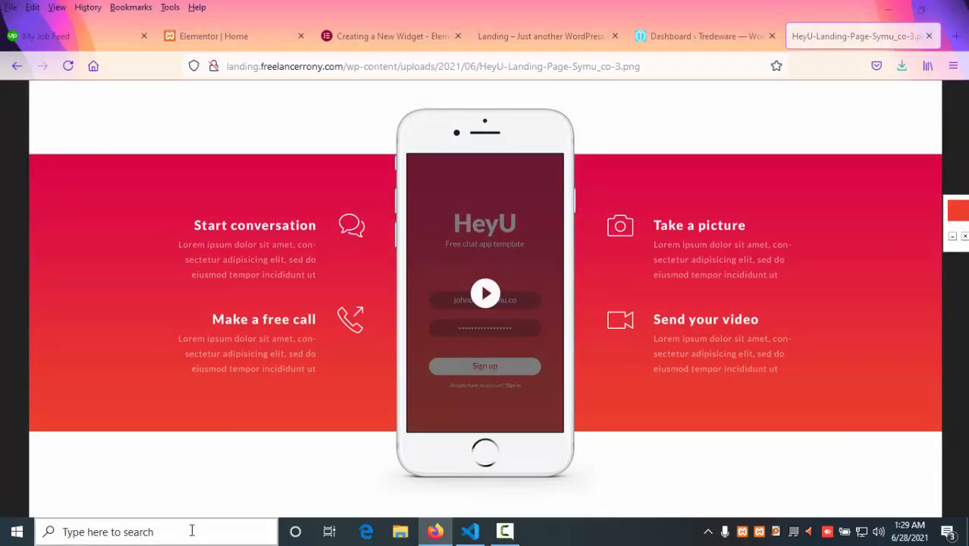
Step: Launch Adobe Photoshop CS from the list of installed programs
left_click(191, 530)
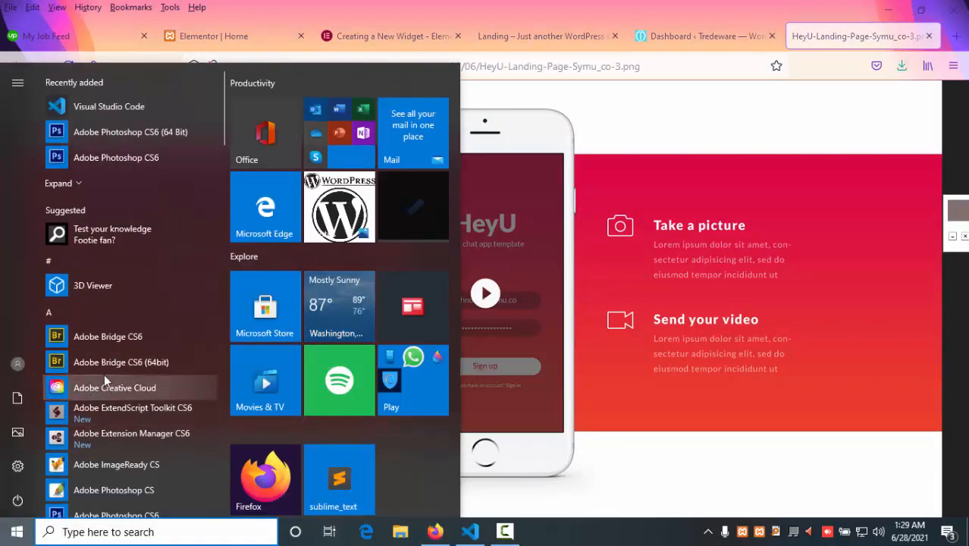
scroll(103, 374, "down", 3)
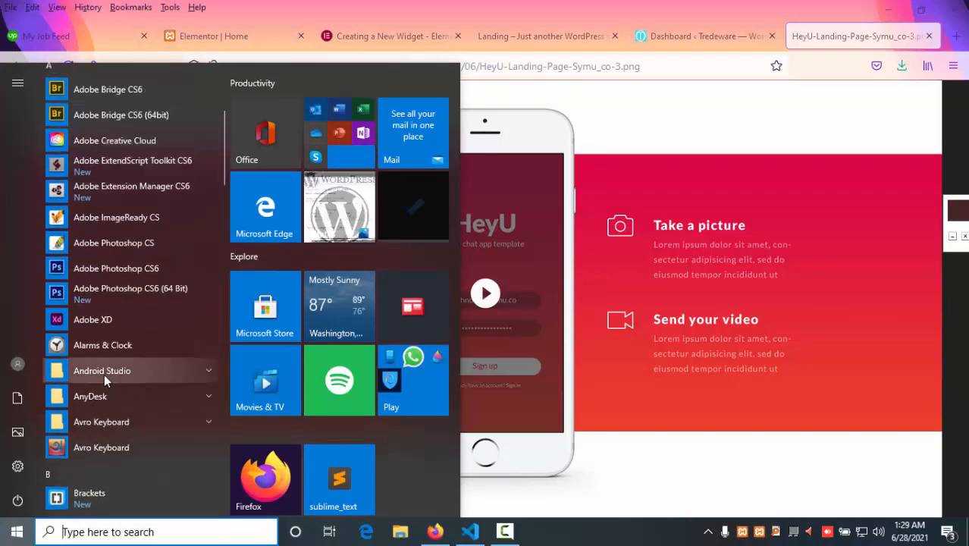
scroll(104, 374, "up", 1)
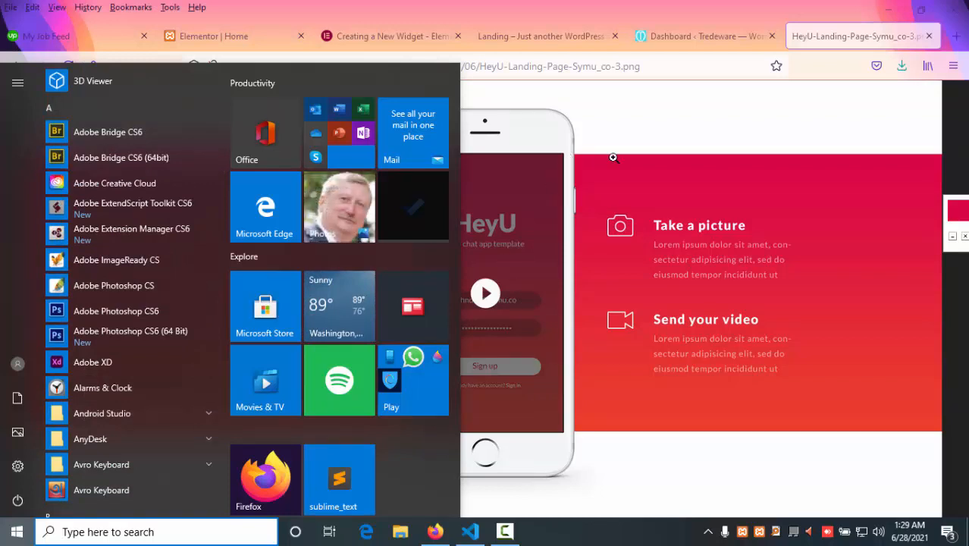
left_click(630, 126)
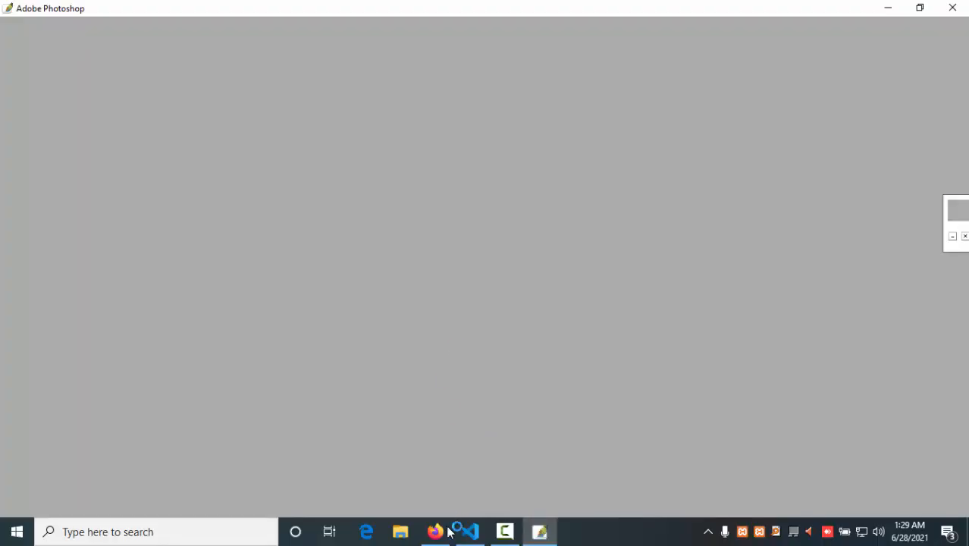
Step: Return to Firefox and review the landing page's sections and the separately opened HeyU phone image
left_click(444, 533)
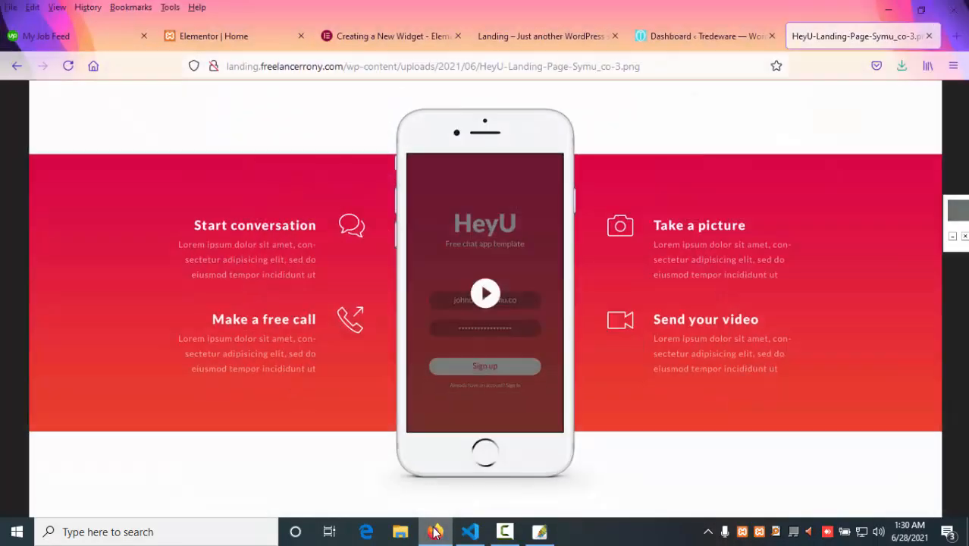
left_click(434, 531)
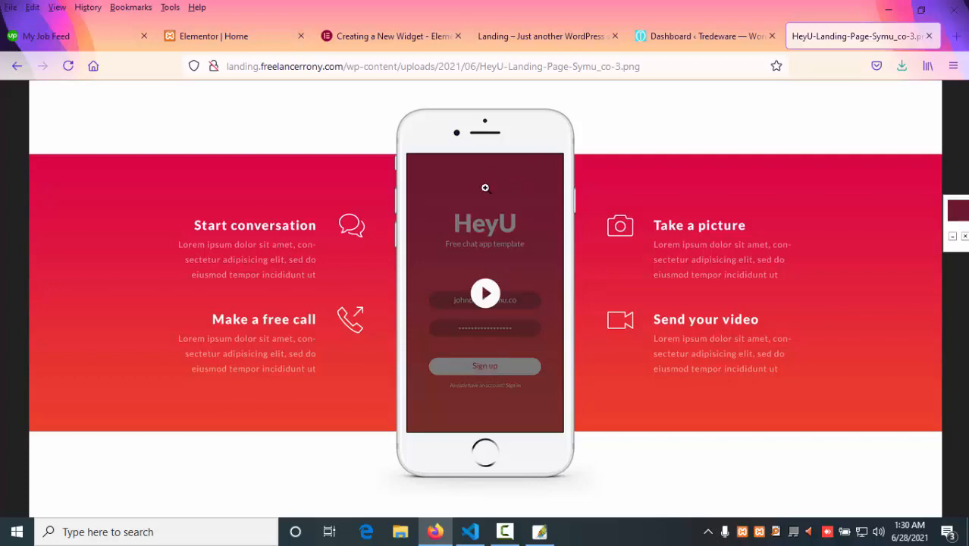
left_click(550, 36)
scroll(492, 216, "up", 10)
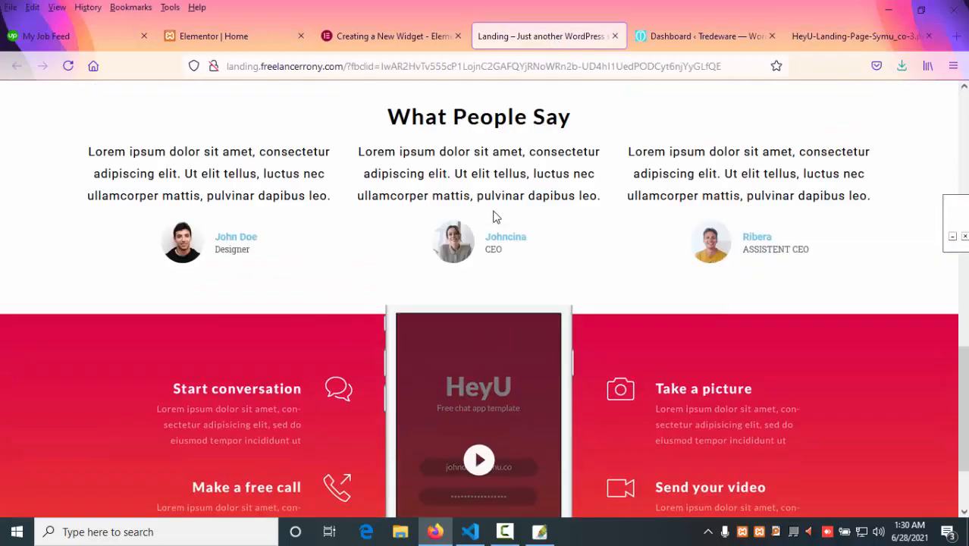
scroll(493, 210, "down", 6)
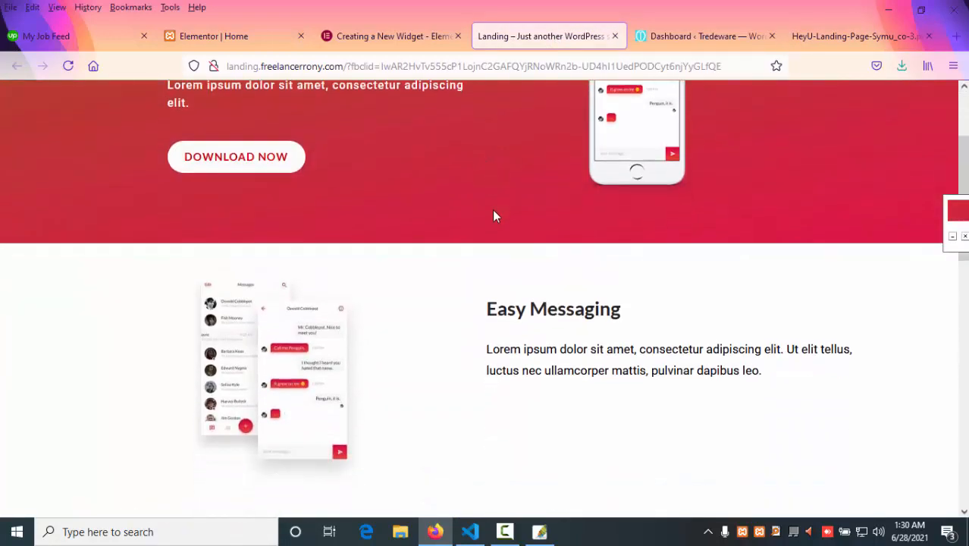
scroll(474, 257, "down", 5)
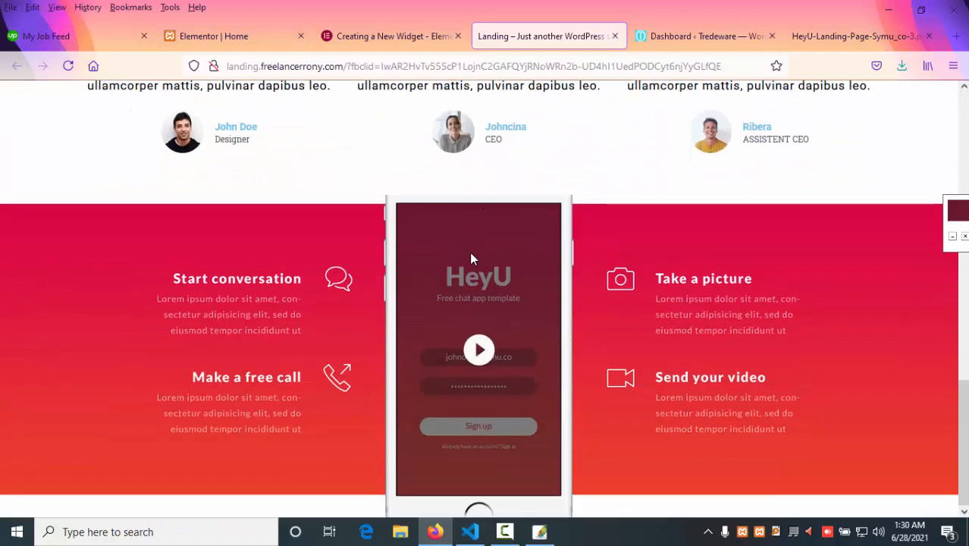
left_click(814, 38)
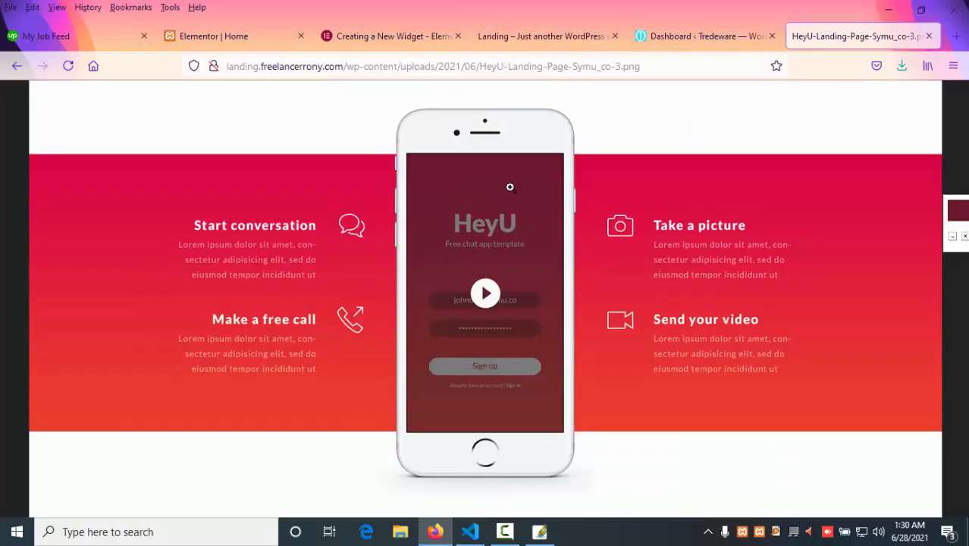
Step: Start a new page from the Tredeware WordPress dashboard
left_click(675, 37)
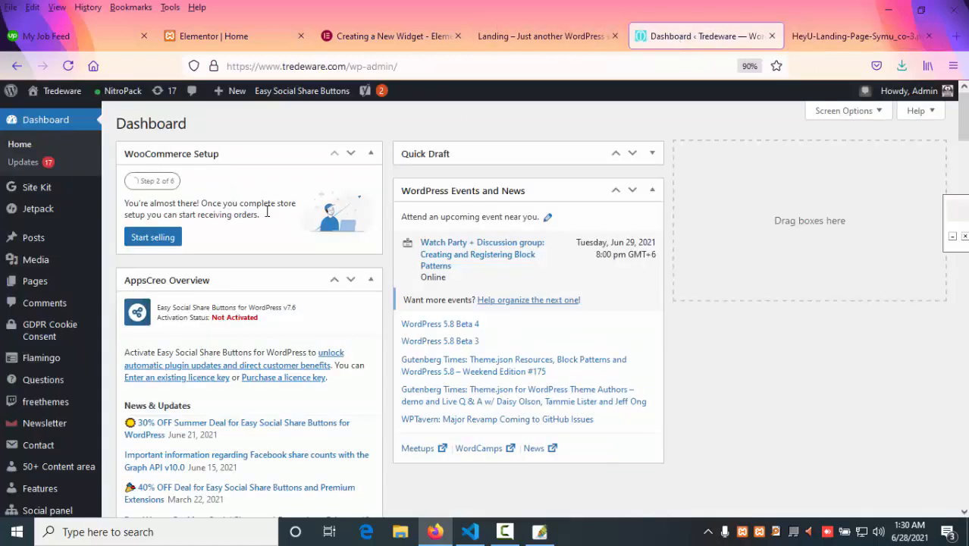
mouse_move(30, 291)
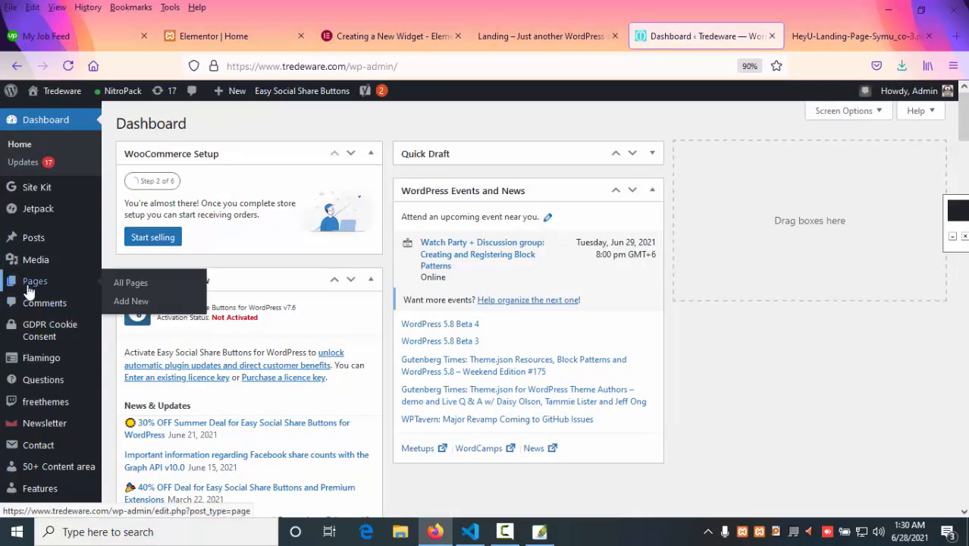
left_click(122, 302)
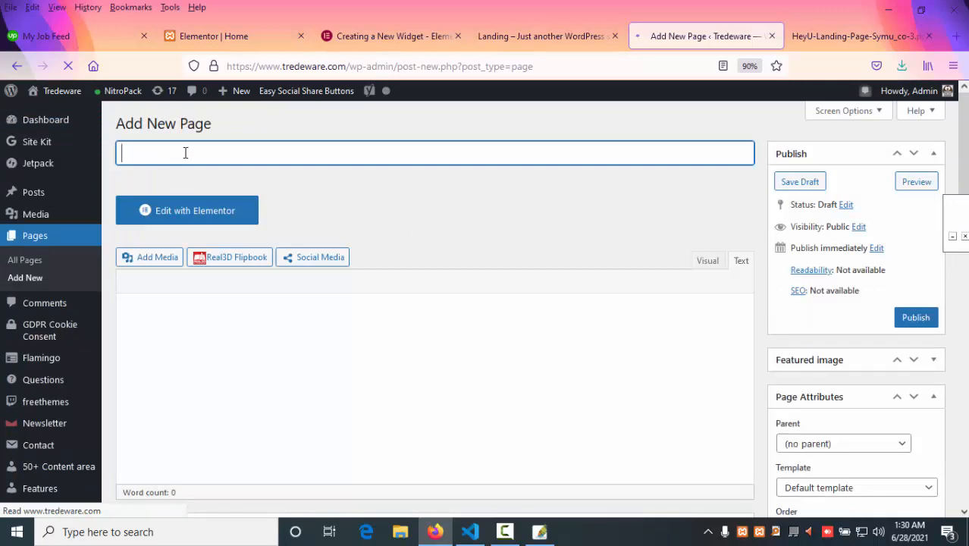
Step: Title the new page "Section" and publish it
type("Go")
double_click(131, 154)
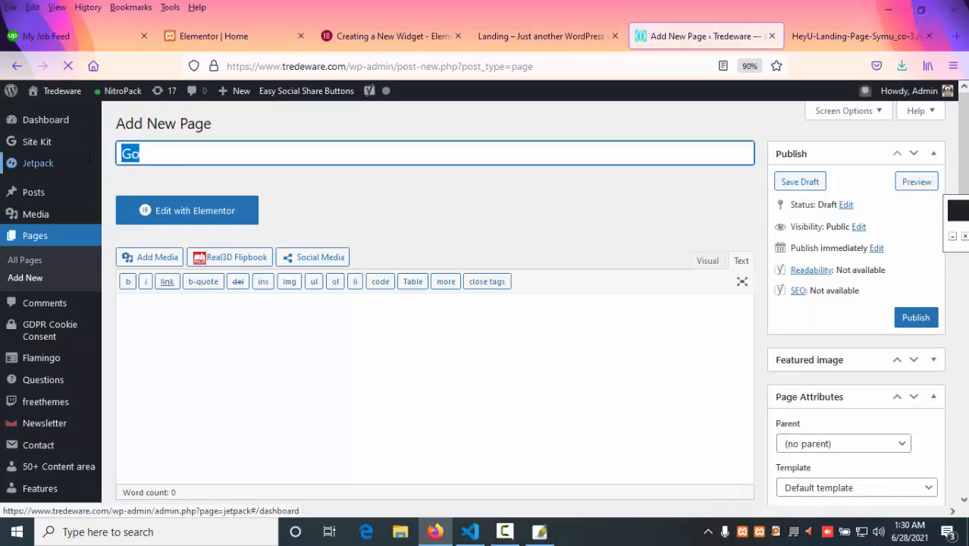
type("Secti")
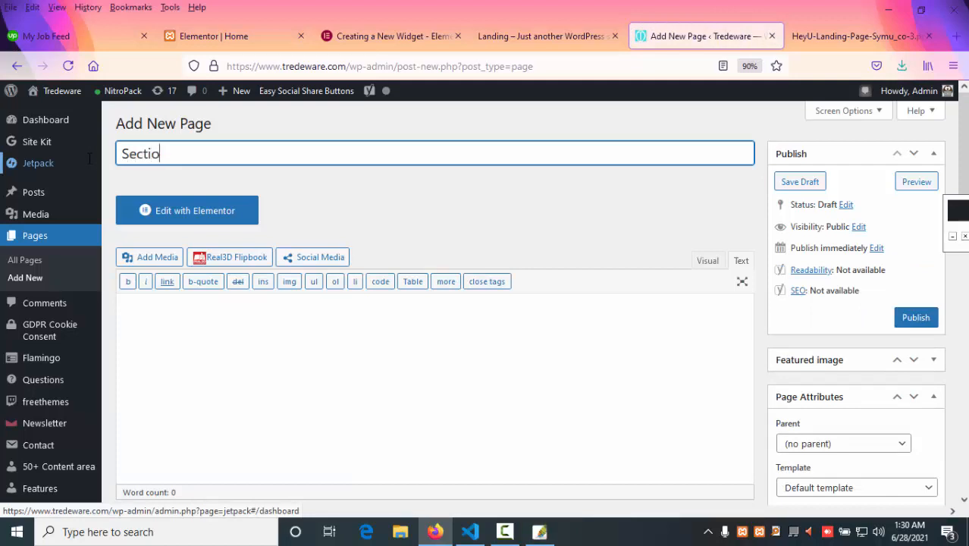
type("on")
left_click(524, 206)
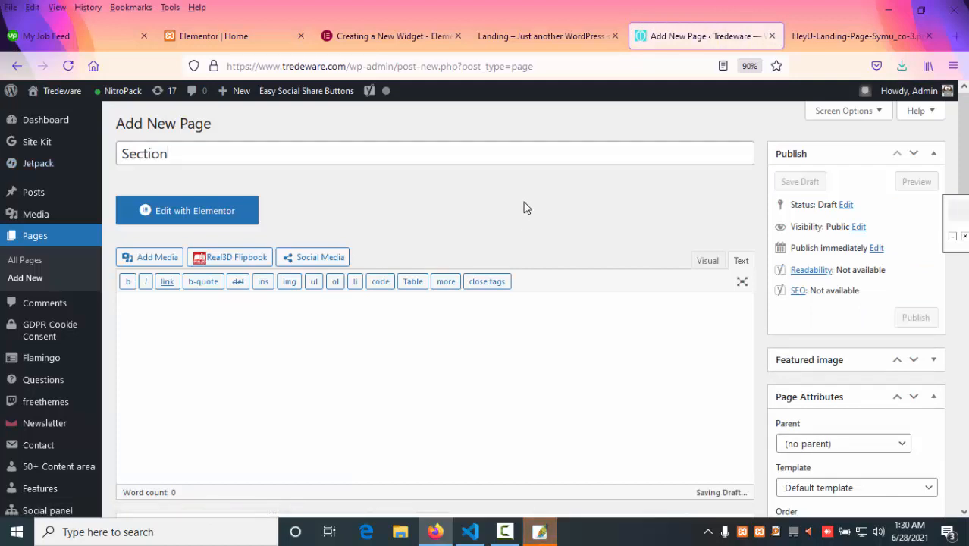
left_click(916, 318)
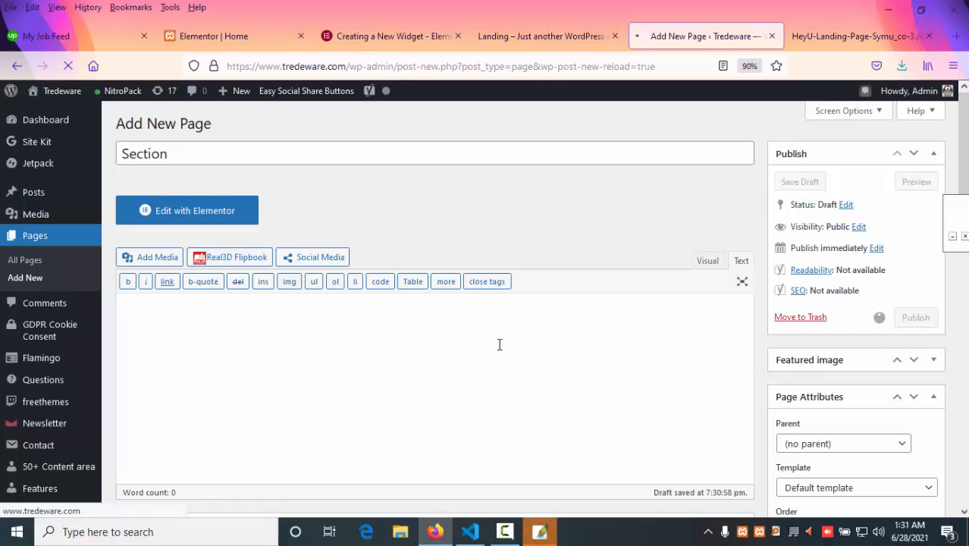
Step: Dismiss Photoshop's welcome screen and open the downloaded HeyU-Landing-Page-Symu_co-3.png from Firefox in Photoshop
scroll(480, 341, "down", 3)
scroll(480, 341, "up", 3)
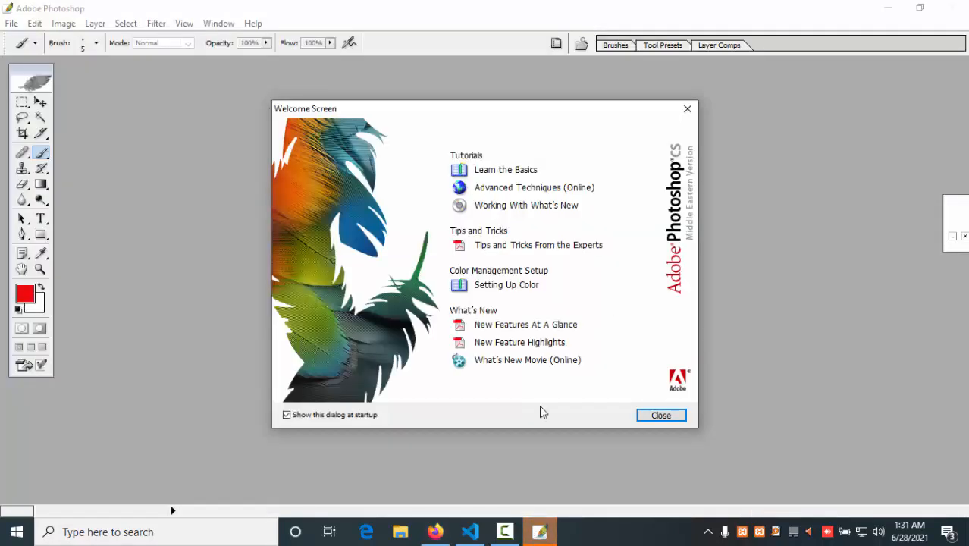
left_click(661, 416)
key("alt+Tab")
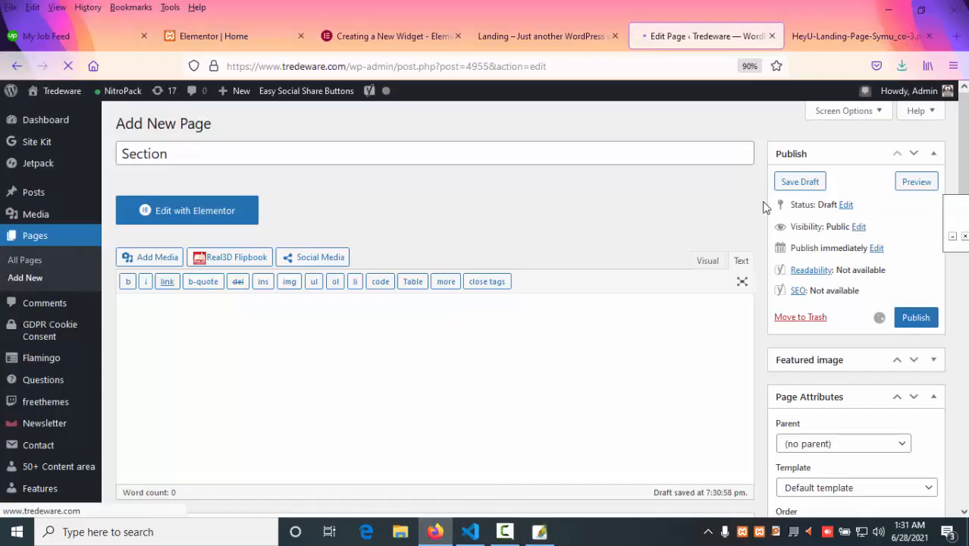
left_click(901, 66)
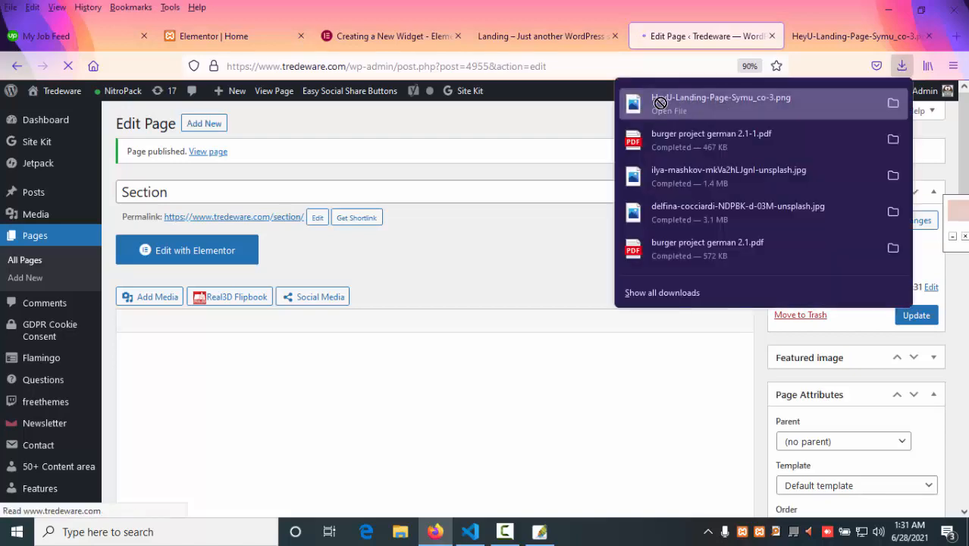
left_click_drag(660, 103, 450, 274)
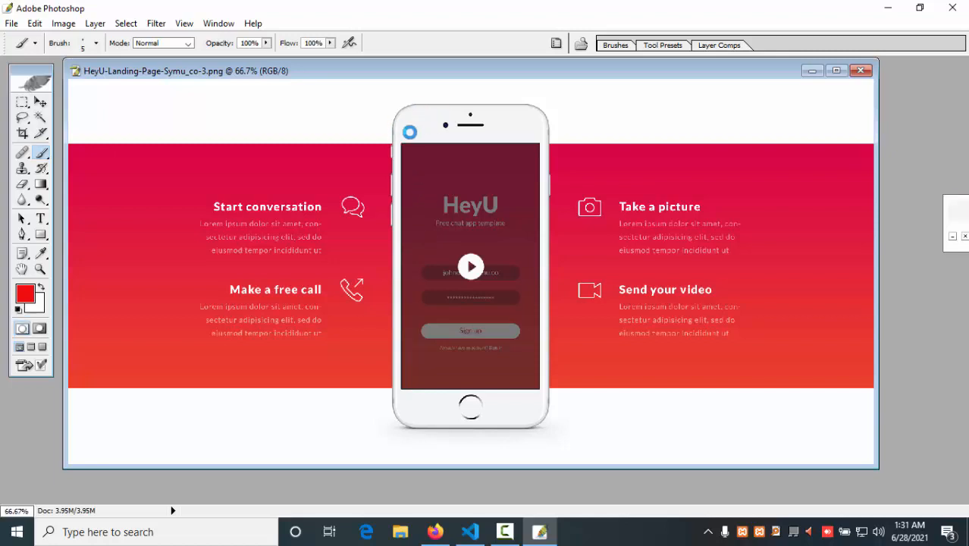
Step: Crop the HeyU section image closely around the white phone mockup in the middle
left_click(22, 134)
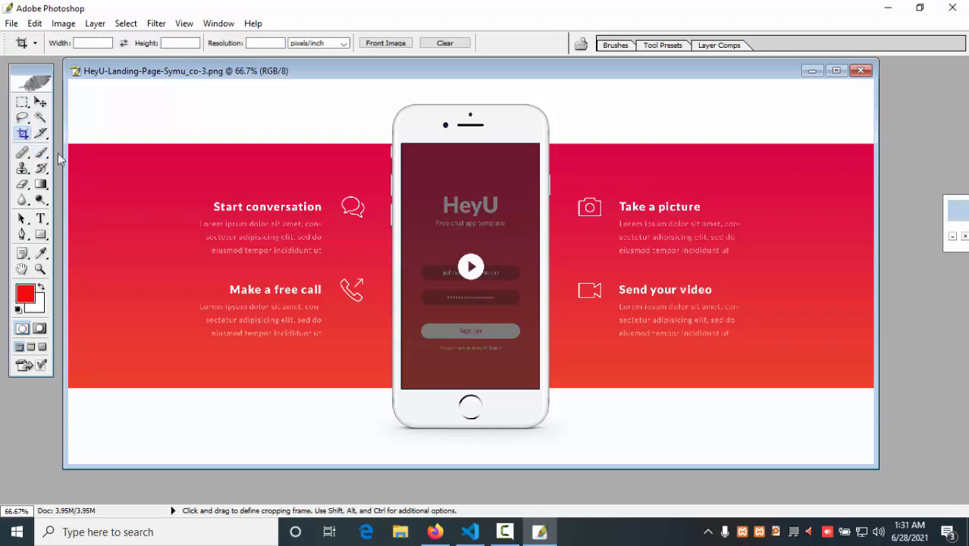
left_click_drag(374, 87, 563, 436)
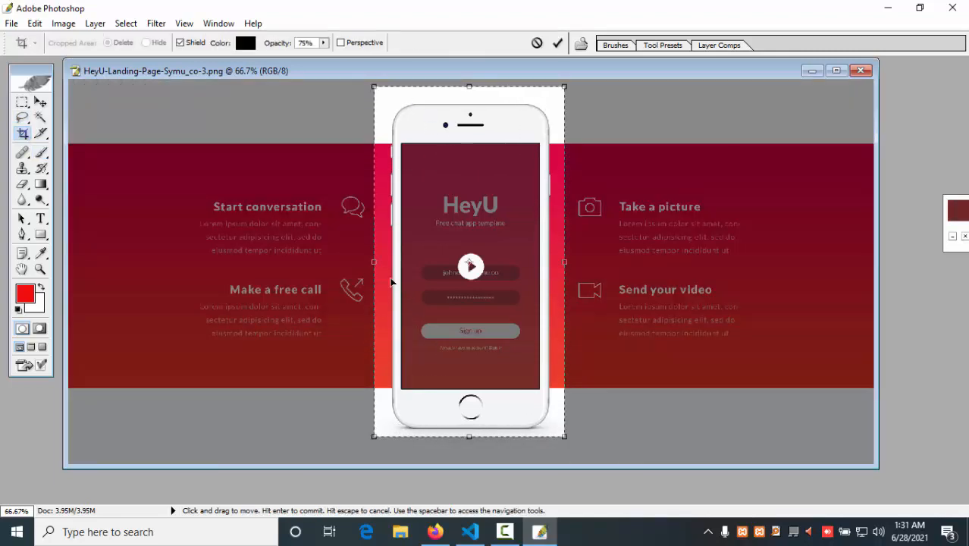
left_click_drag(374, 262, 386, 262)
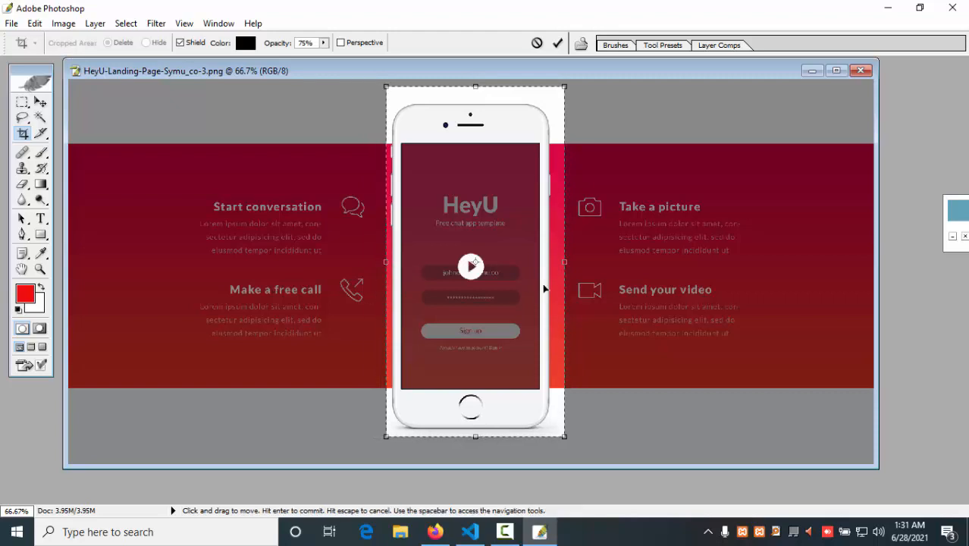
left_click_drag(565, 264, 554, 263)
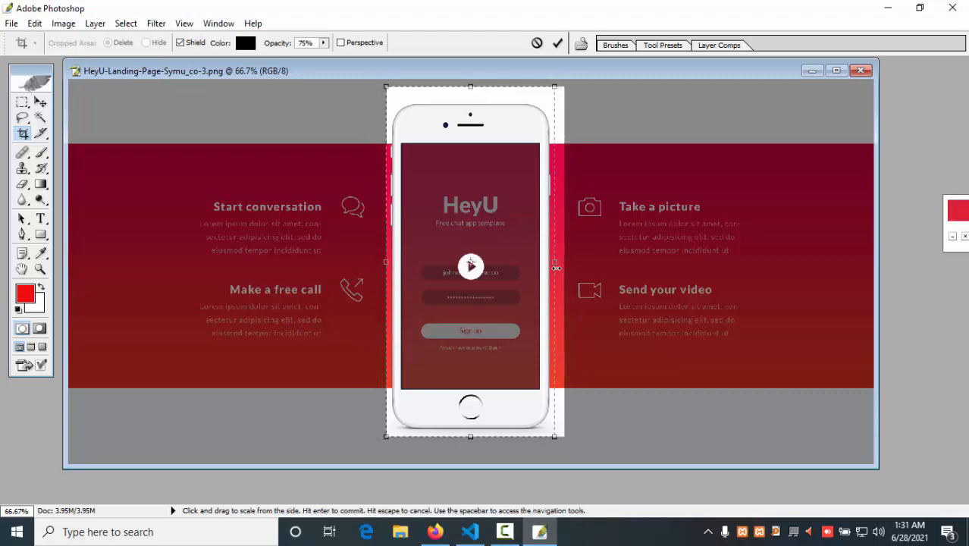
left_click_drag(470, 86, 470, 99)
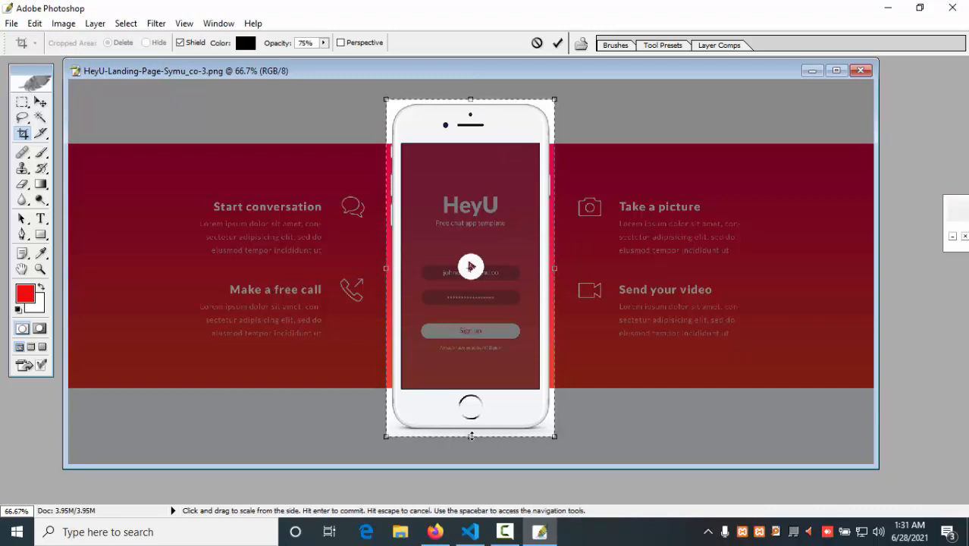
left_click_drag(470, 437, 474, 430)
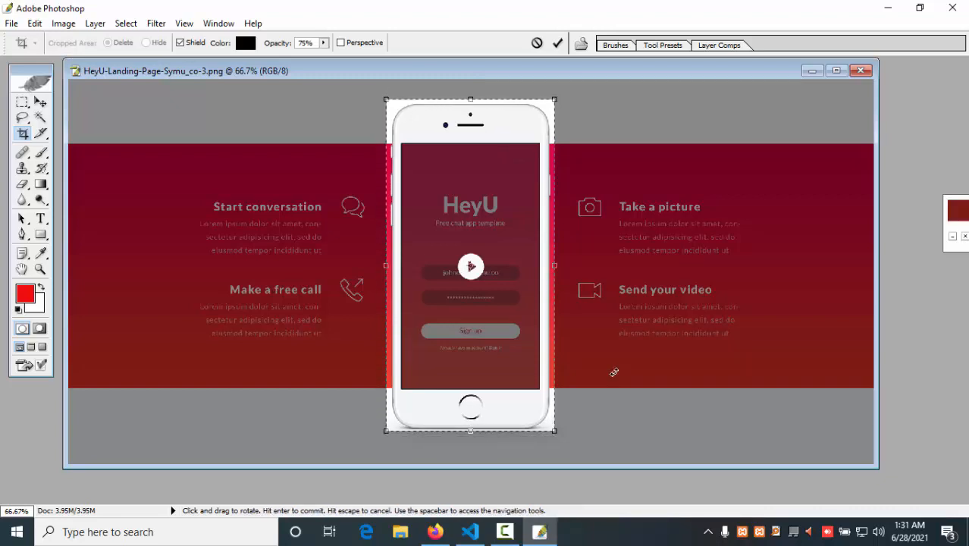
key("Return")
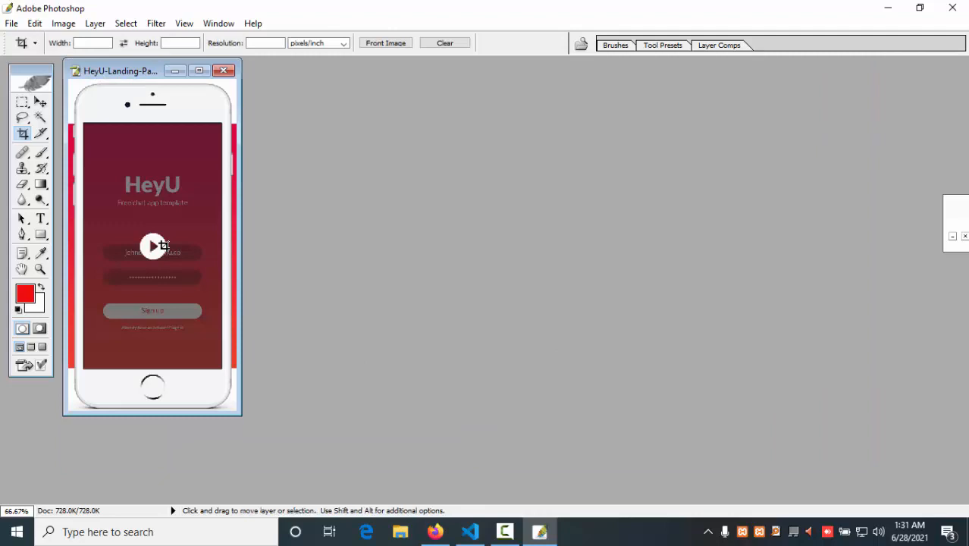
Step: Export the cropped phone for the web as a high-quality JPEG named "ad" in the Pictures library
key("ctrl+alt+shift+s")
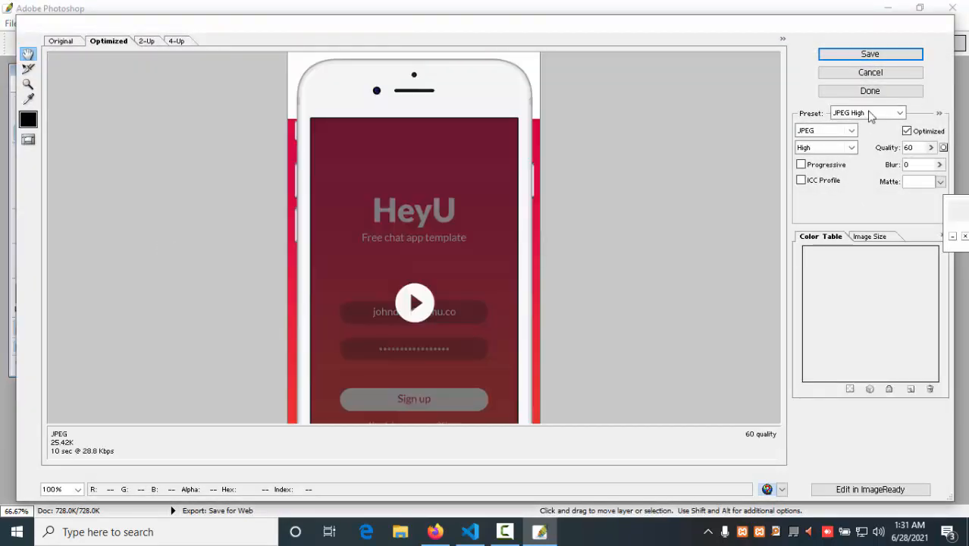
left_click(837, 133)
left_click(837, 134)
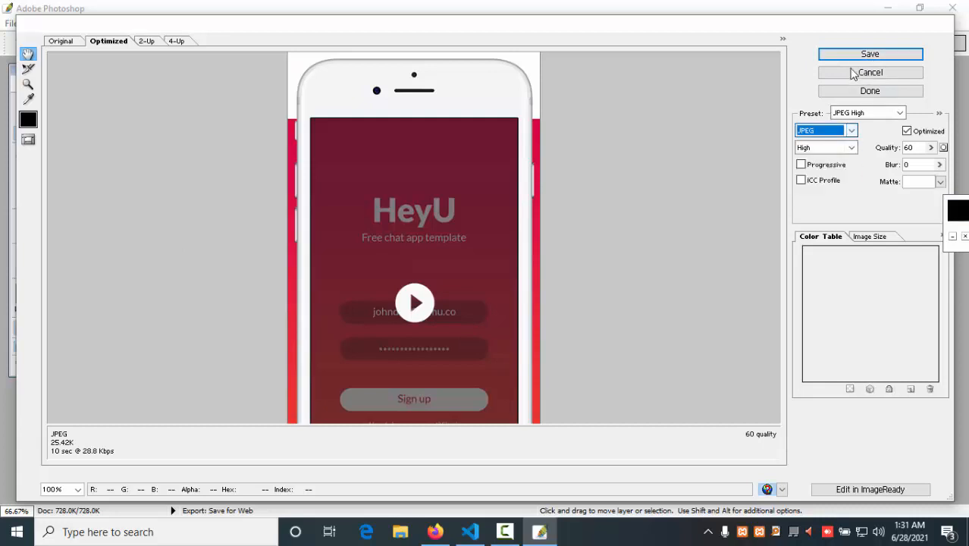
key("Return")
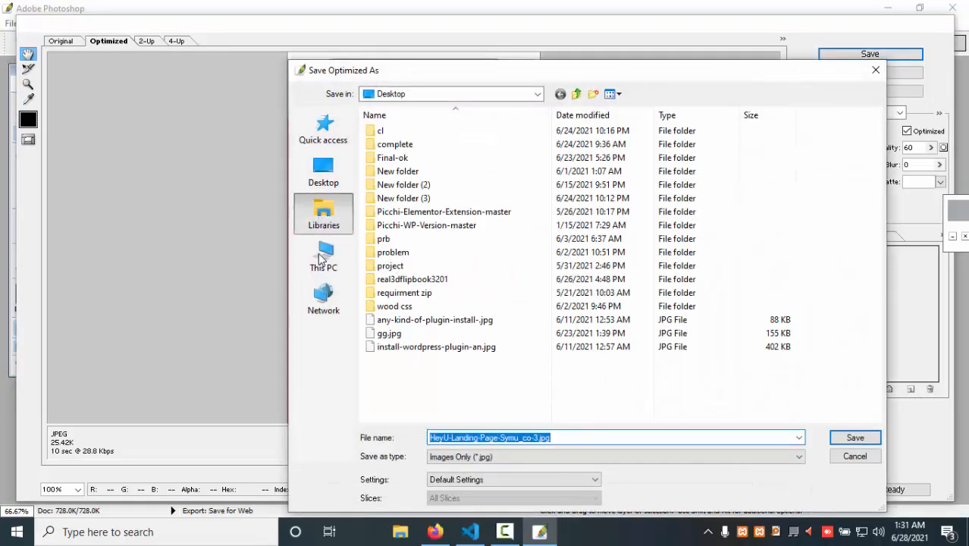
left_click(325, 214)
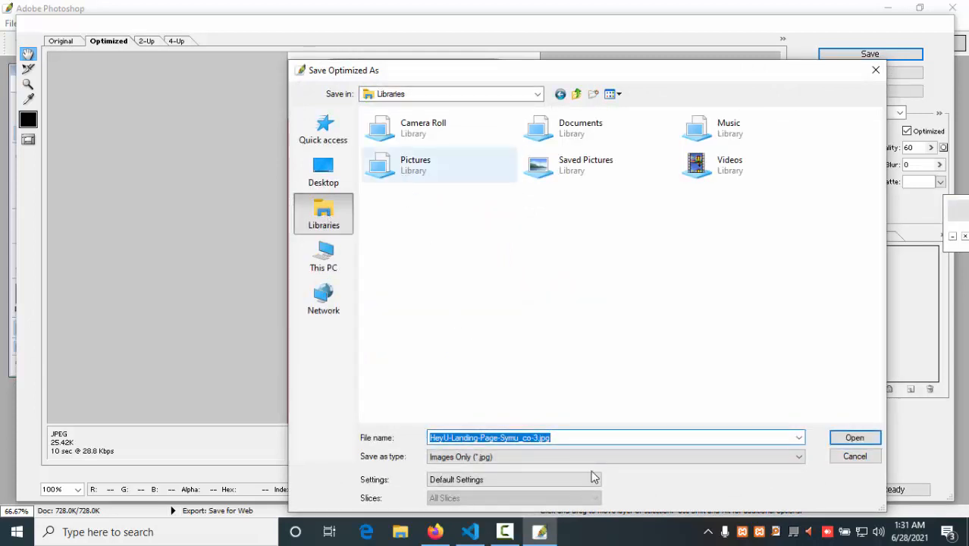
left_click(592, 437)
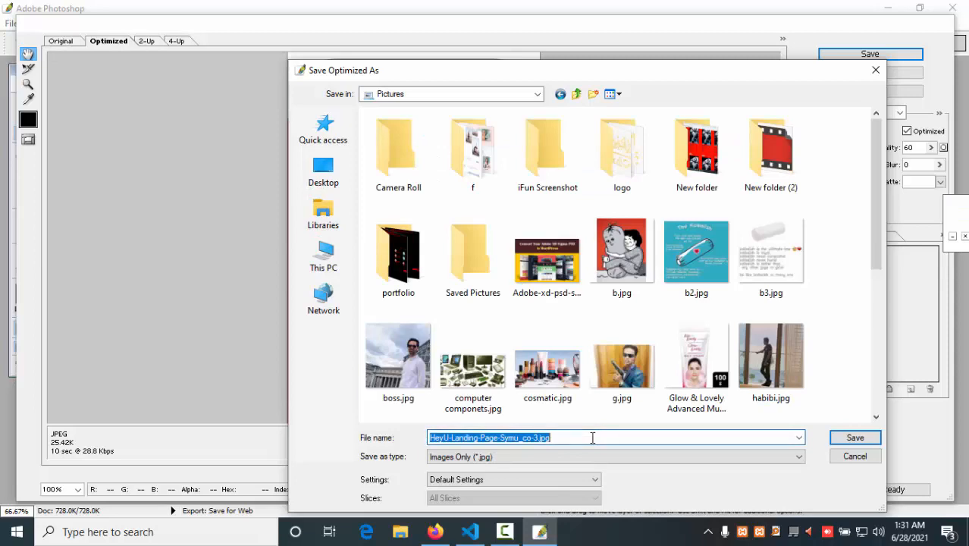
type("ad")
left_click(853, 439)
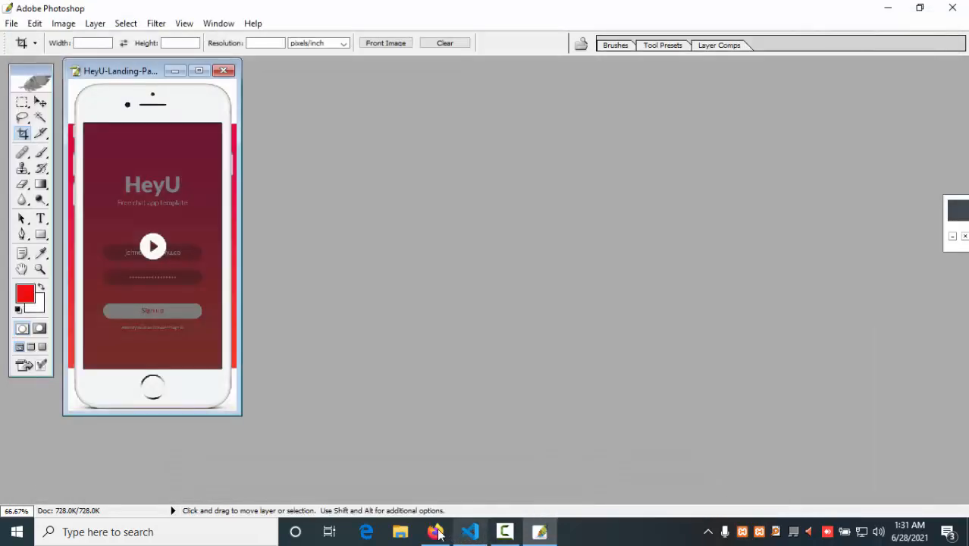
Step: Switch to Firefox and open the Section page for editing with Elementor
left_click(434, 531)
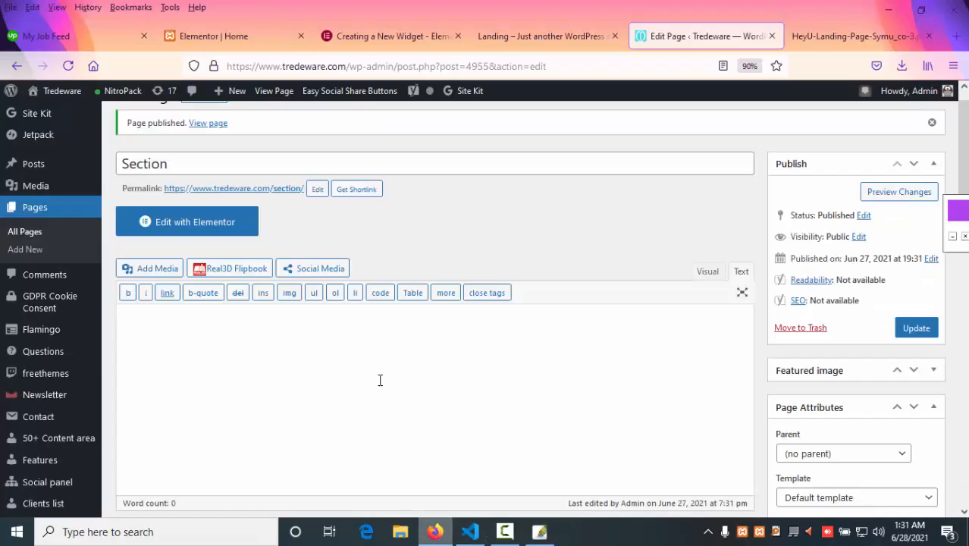
left_click(195, 228)
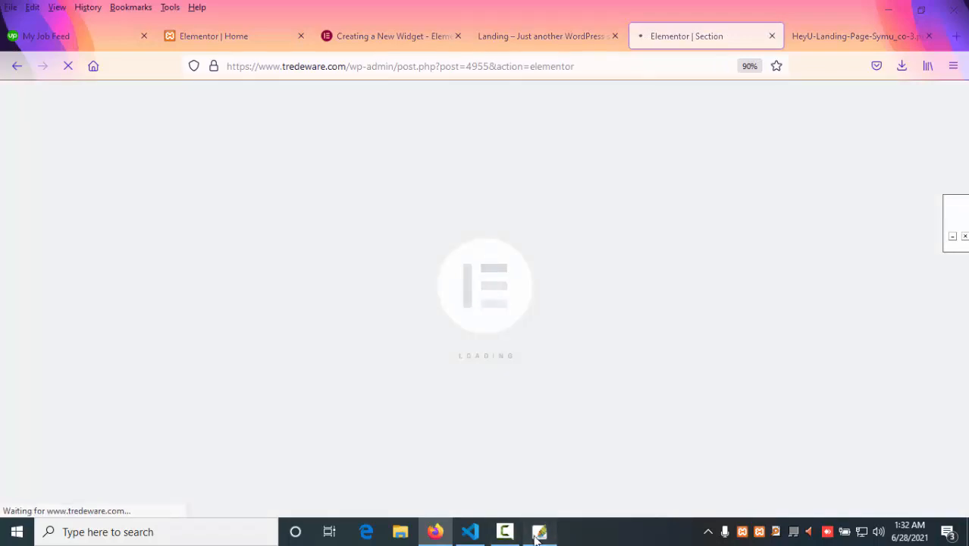
Step: In Photoshop, restore the full uncropped section image from its history snapshot in a maximised window, and return to Elementor in Firefox
left_click(539, 533)
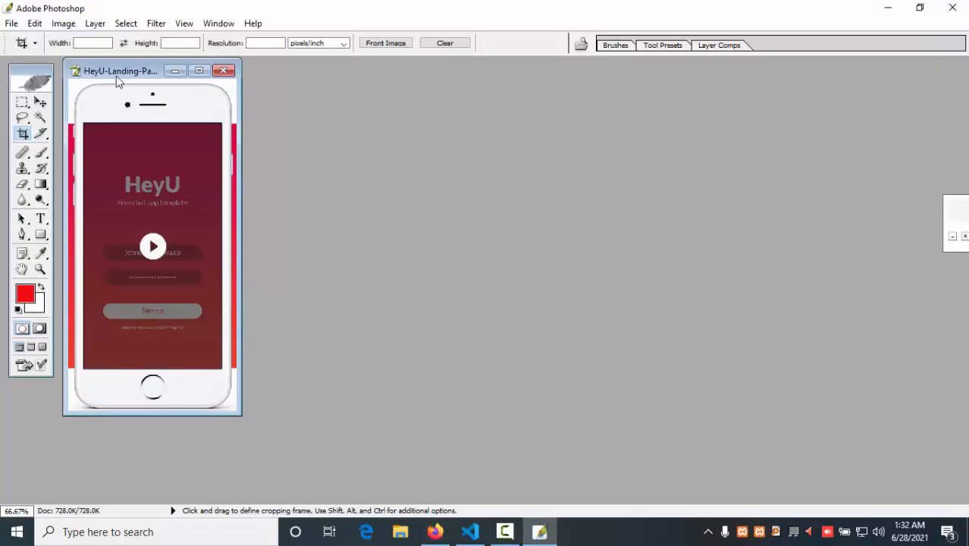
left_click_drag(119, 72, 315, 114)
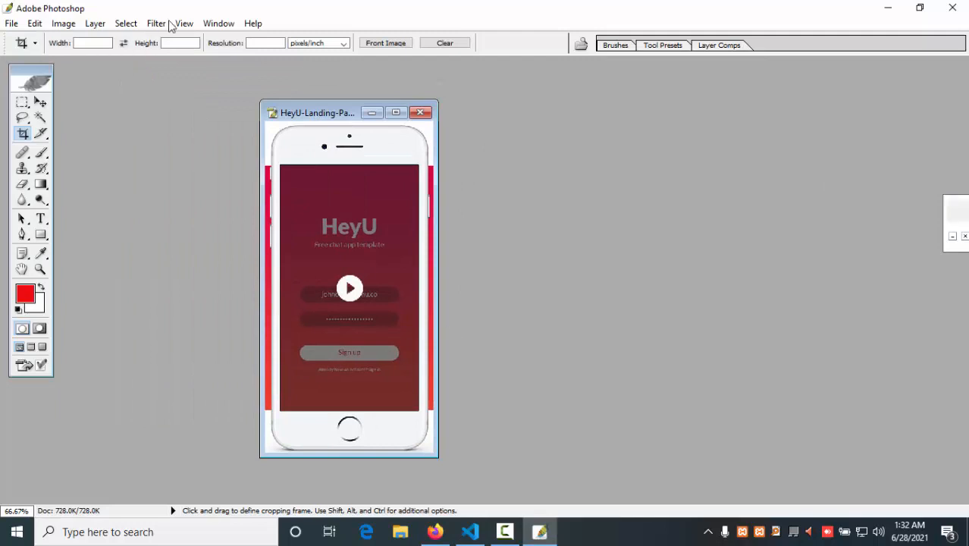
left_click(224, 24)
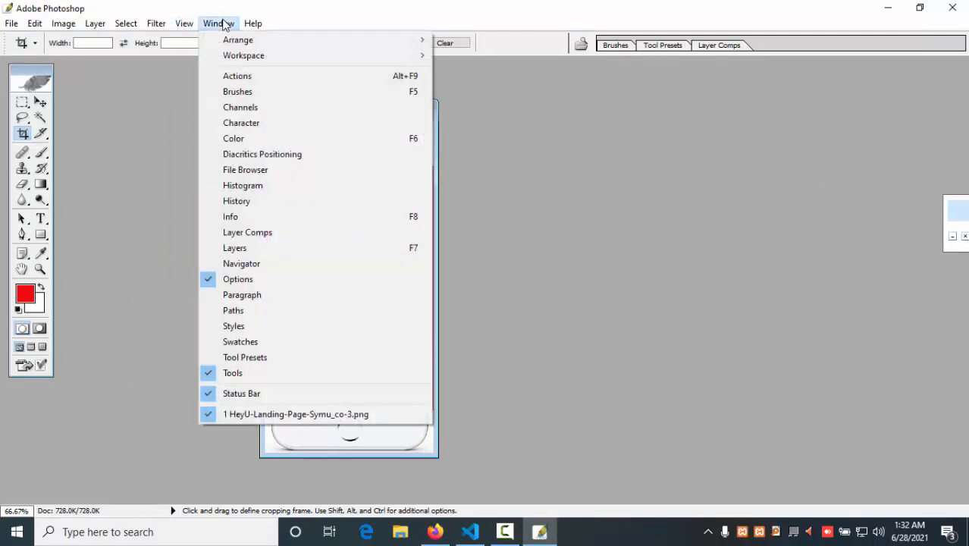
left_click(245, 203)
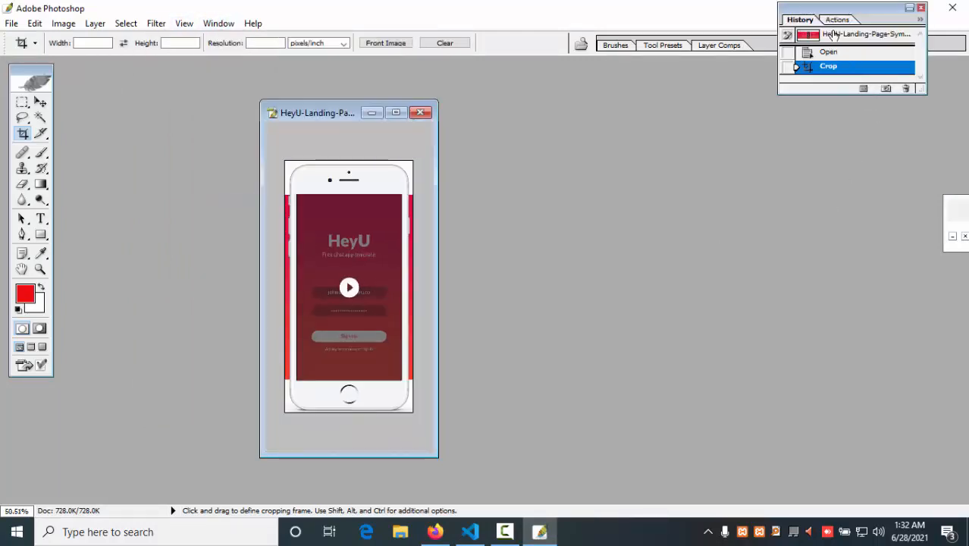
left_click(828, 34)
left_click(395, 113)
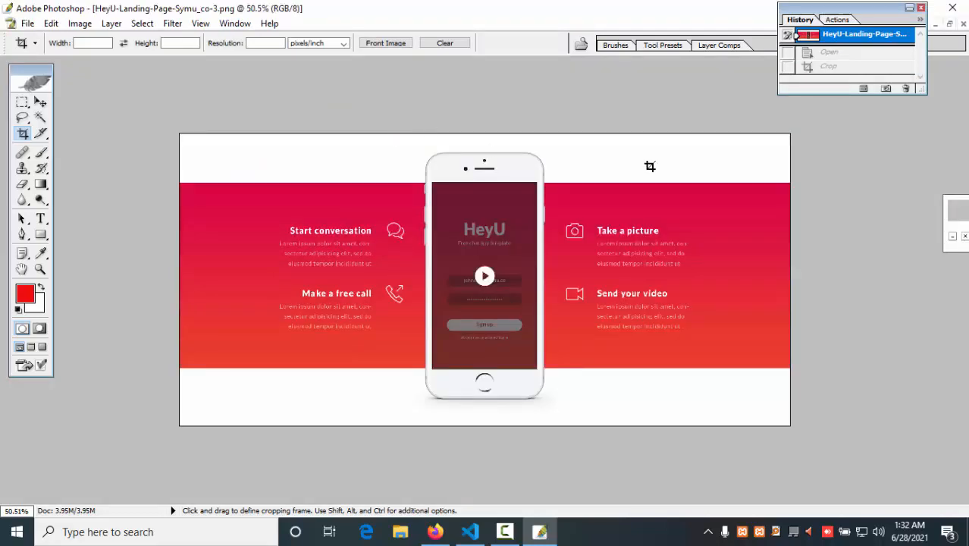
left_click(921, 8)
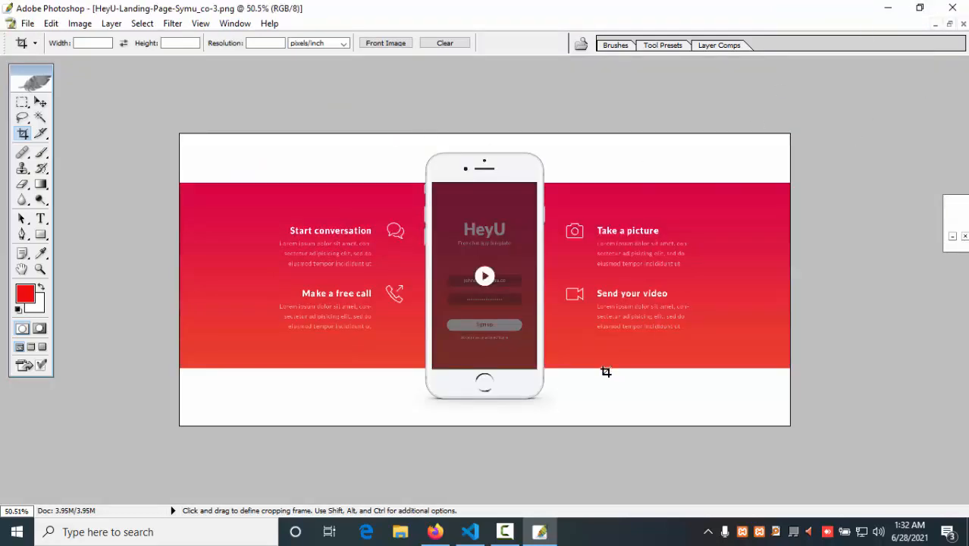
scroll(606, 372, "up", 3)
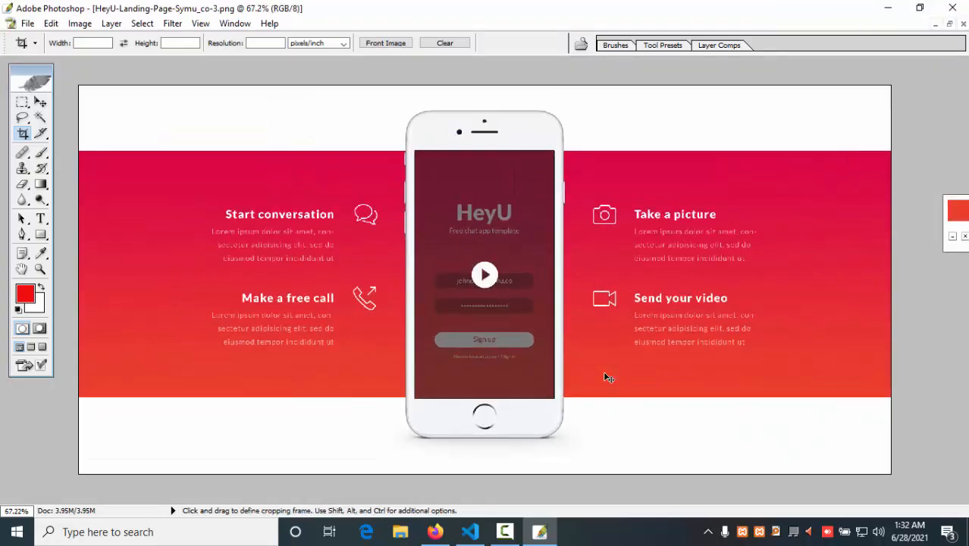
left_click(40, 103)
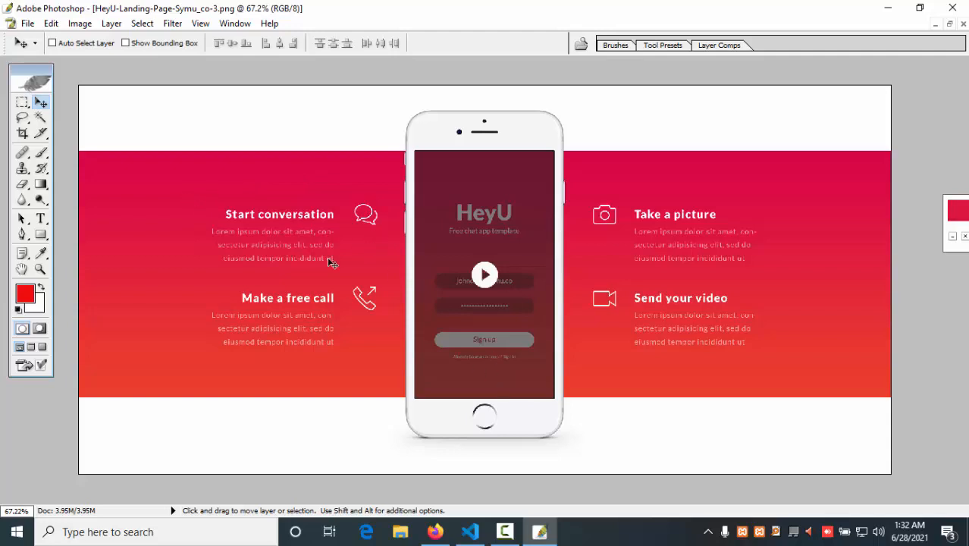
left_click(435, 532)
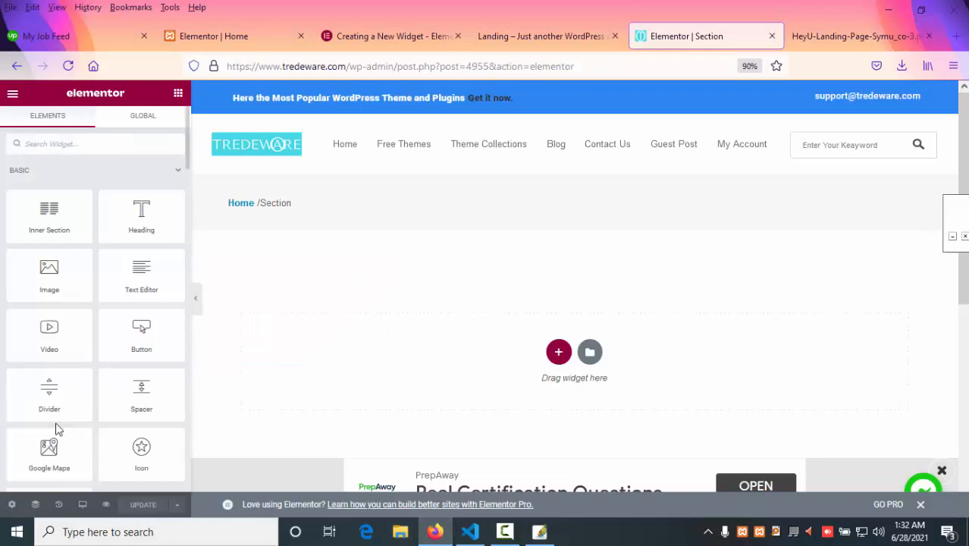
Step: Set the Section page's layout to Elementor Canvas in the page settings
left_click(13, 506)
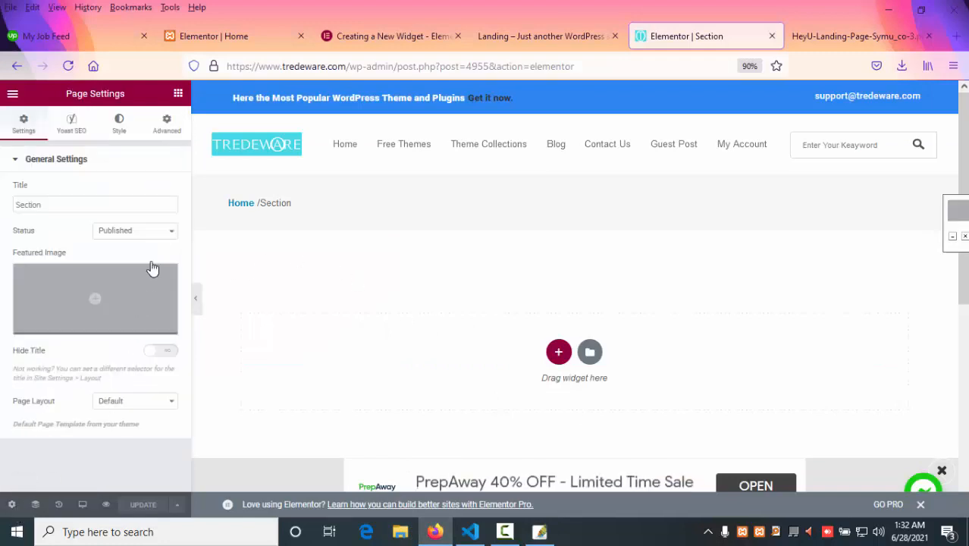
left_click(156, 233)
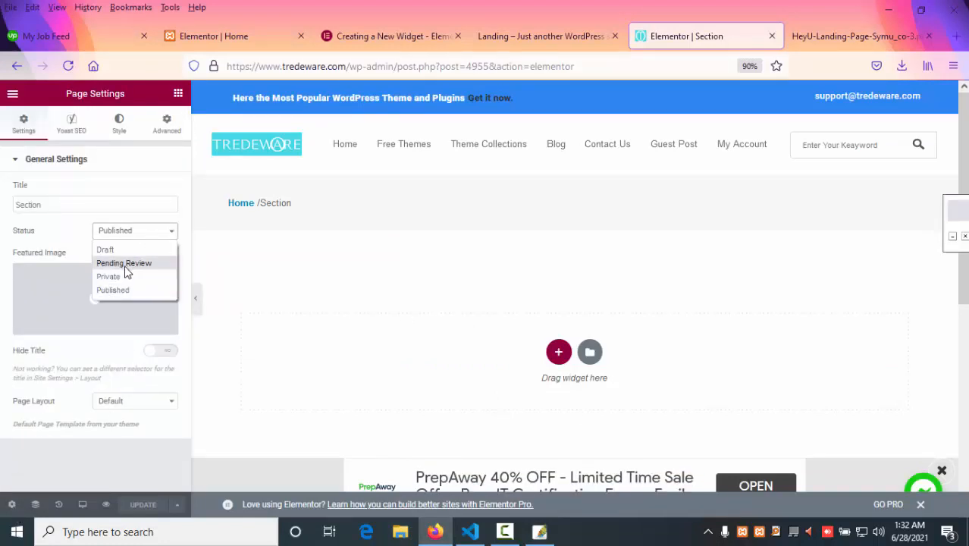
left_click(151, 231)
left_click(135, 400)
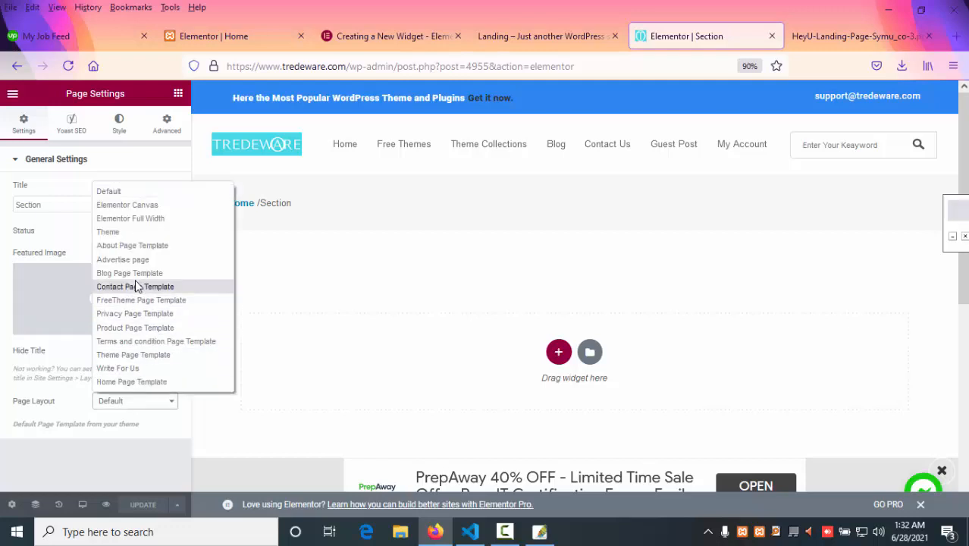
left_click(138, 208)
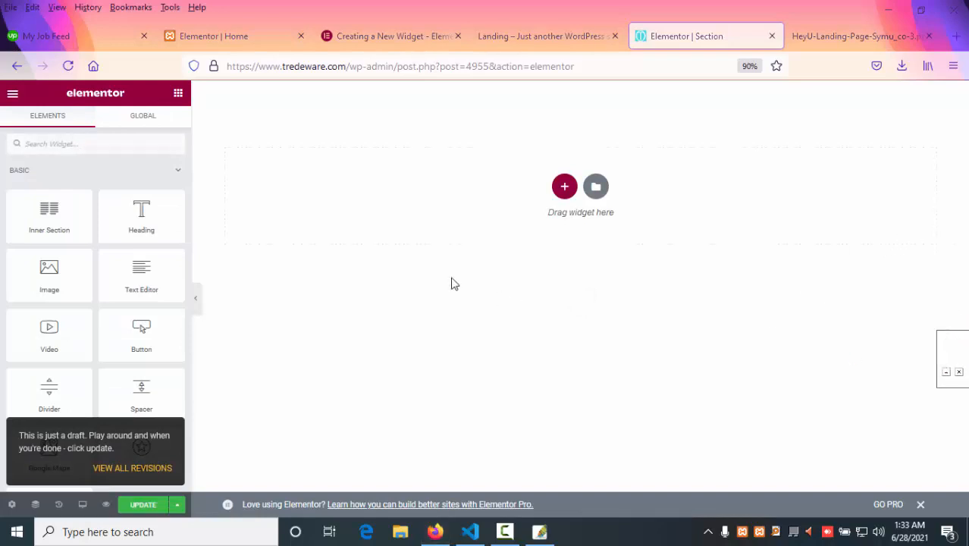
Step: Set the Section page's layout to Elementor Full Width in the page settings
left_click(11, 505)
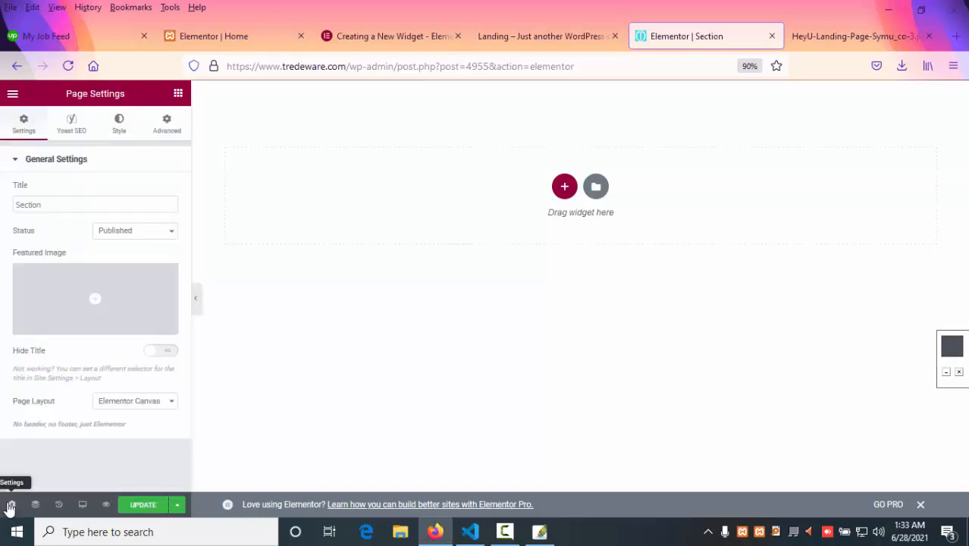
left_click(144, 401)
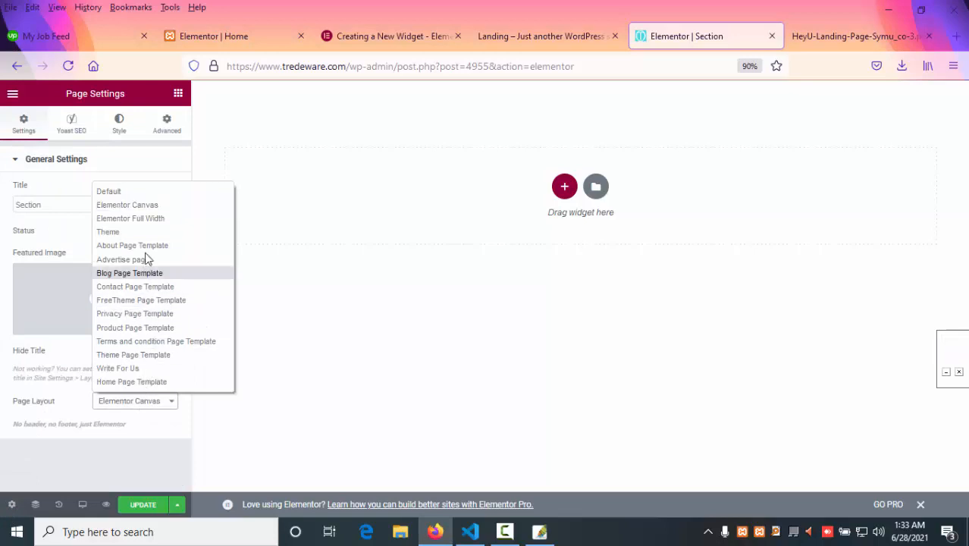
left_click(154, 220)
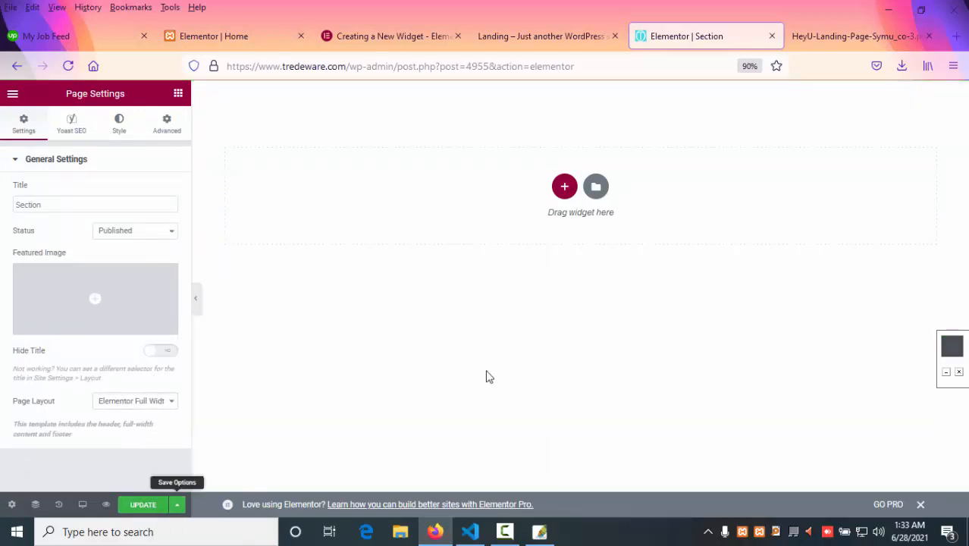
Step: Check the design image, set the Section page's layout to Elementor Canvas and update the page
left_click(812, 47)
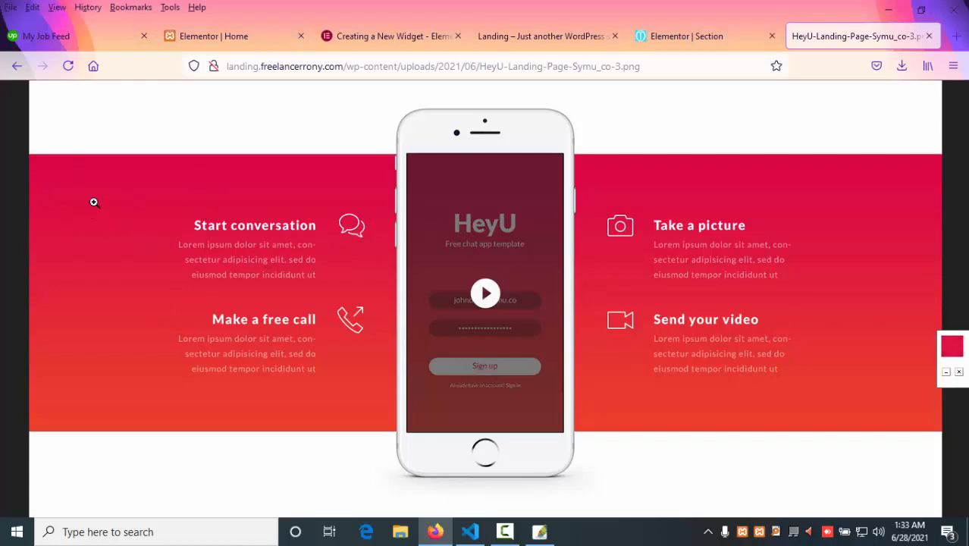
left_click(683, 35)
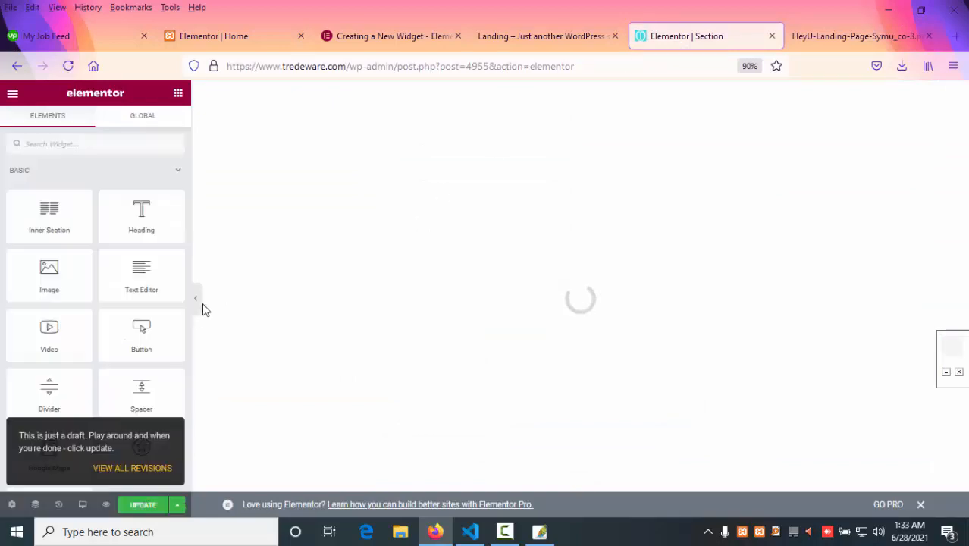
left_click(12, 505)
left_click(128, 401)
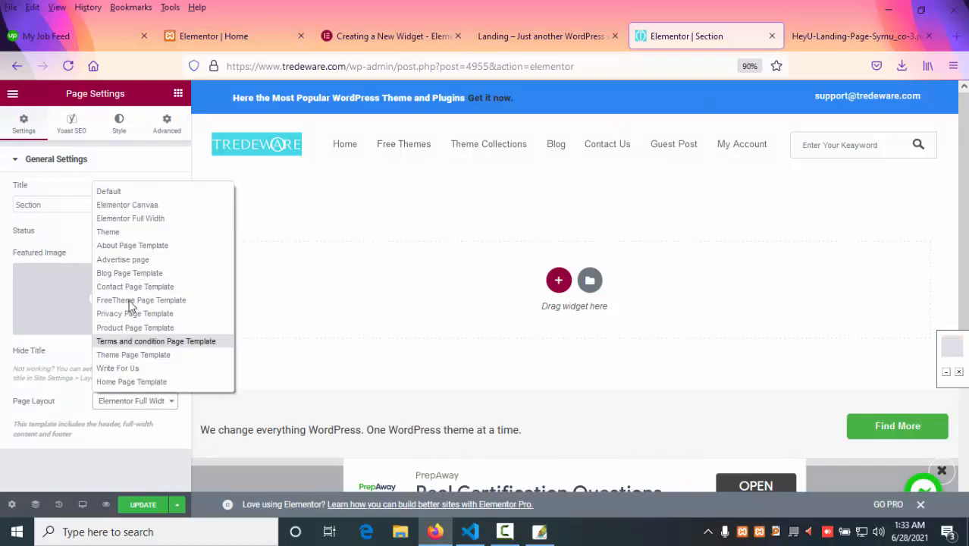
left_click(135, 206)
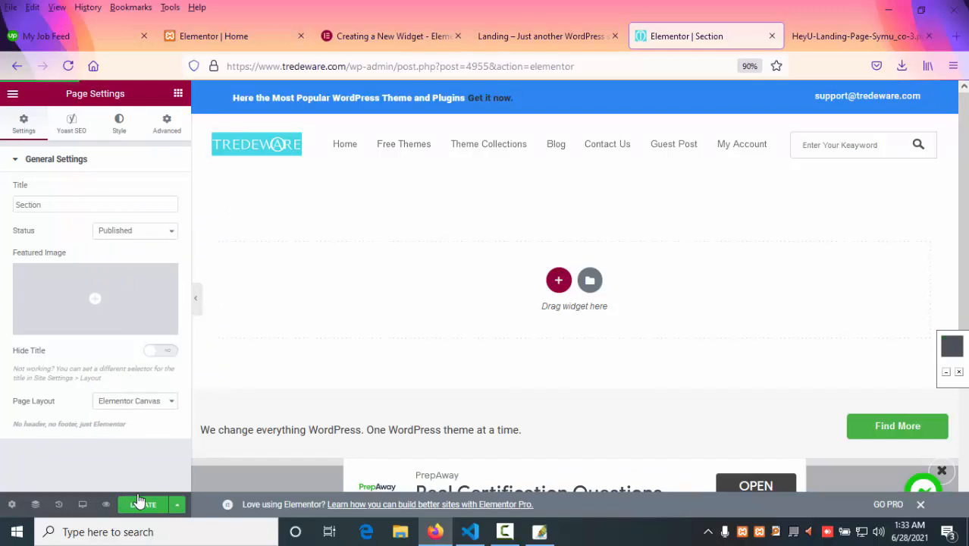
left_click(143, 506)
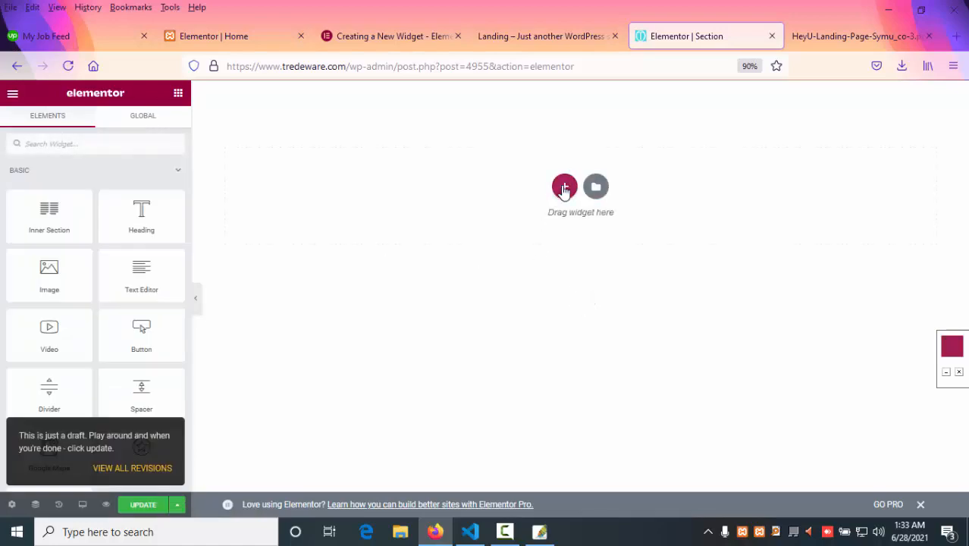
Step: Add a new single-column section to the page and show its style settings
left_click(565, 185)
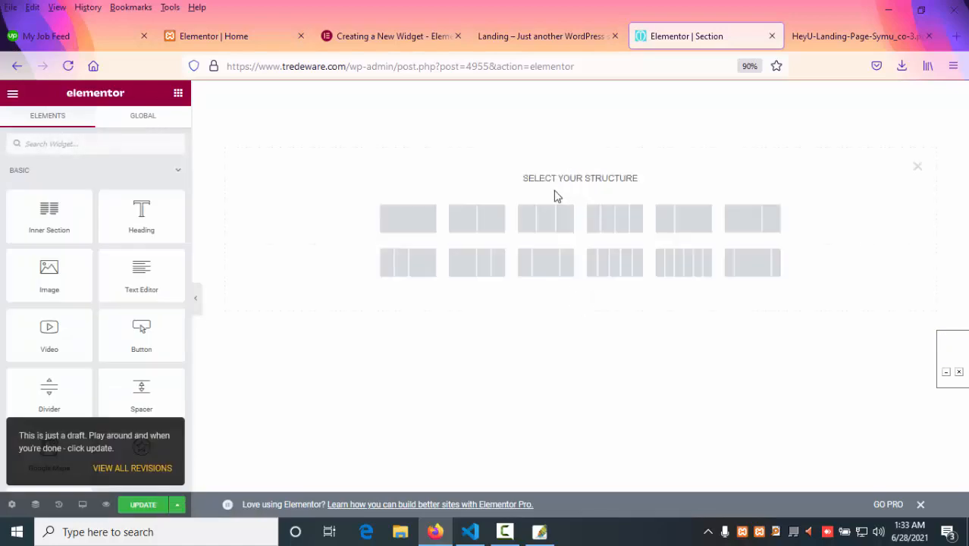
left_click(421, 215)
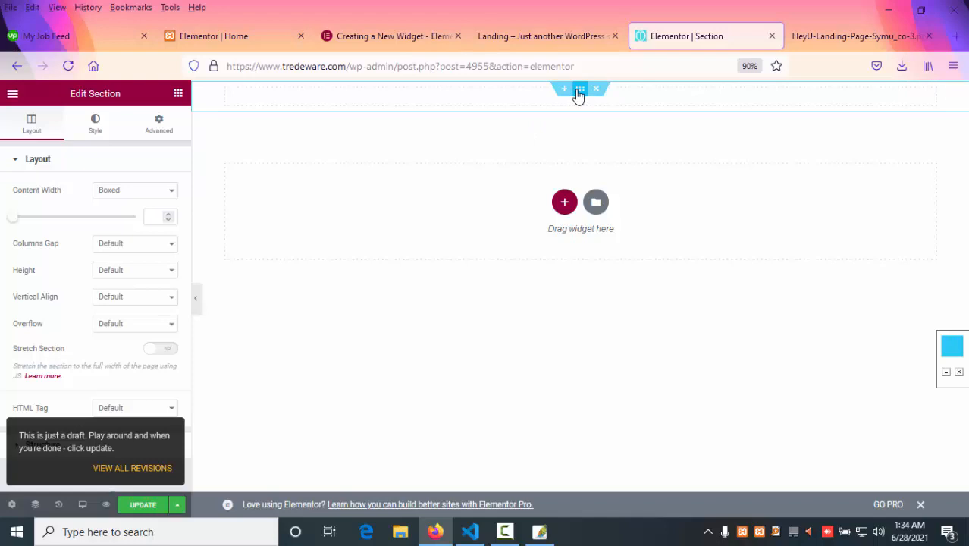
left_click(148, 125)
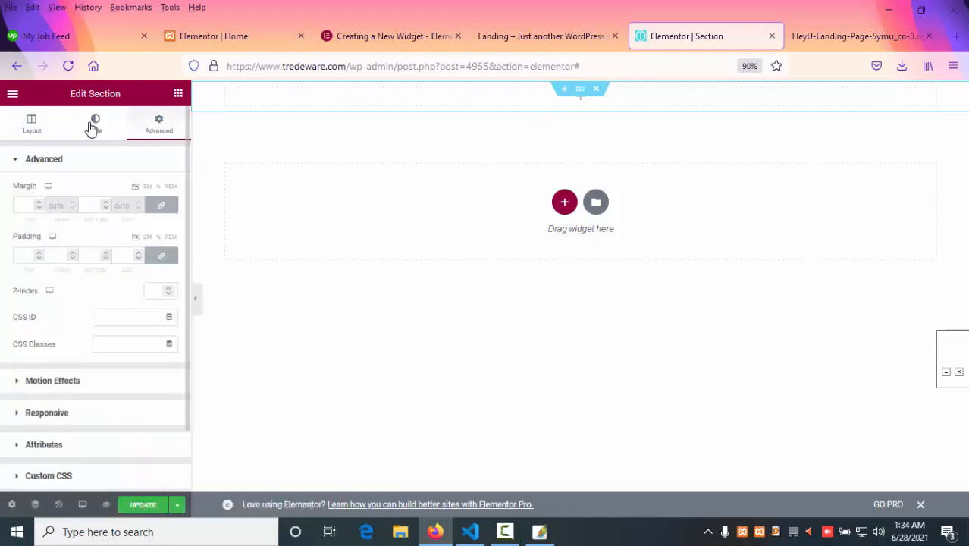
left_click(92, 126)
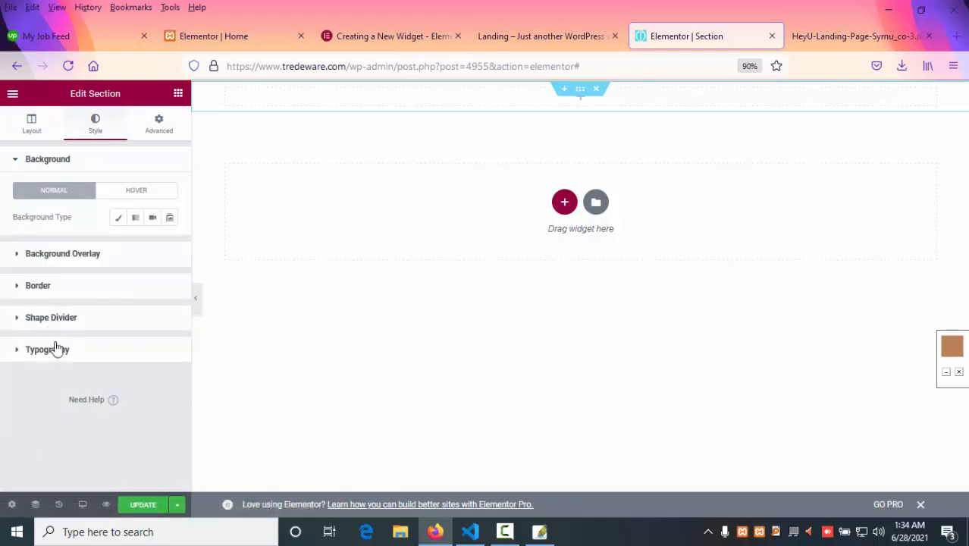
left_click(33, 355)
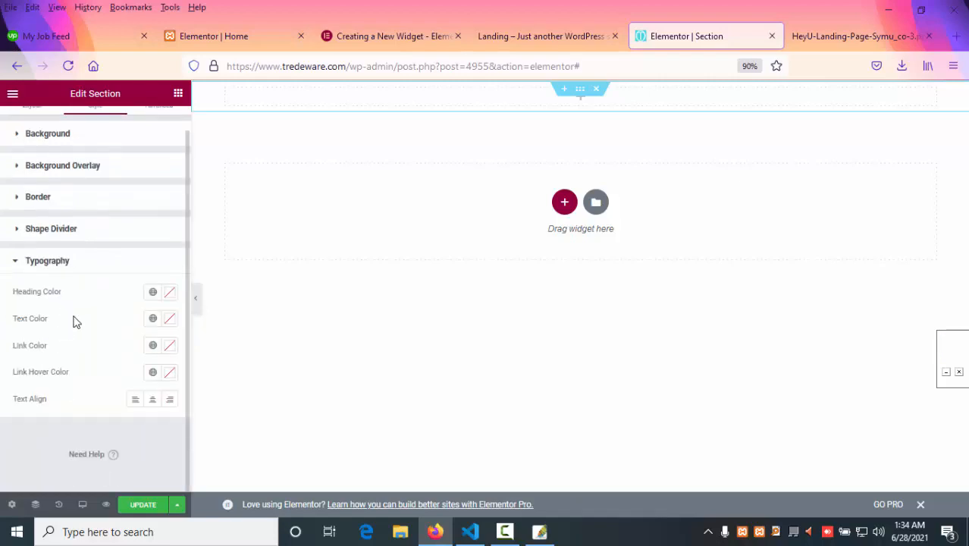
left_click(53, 262)
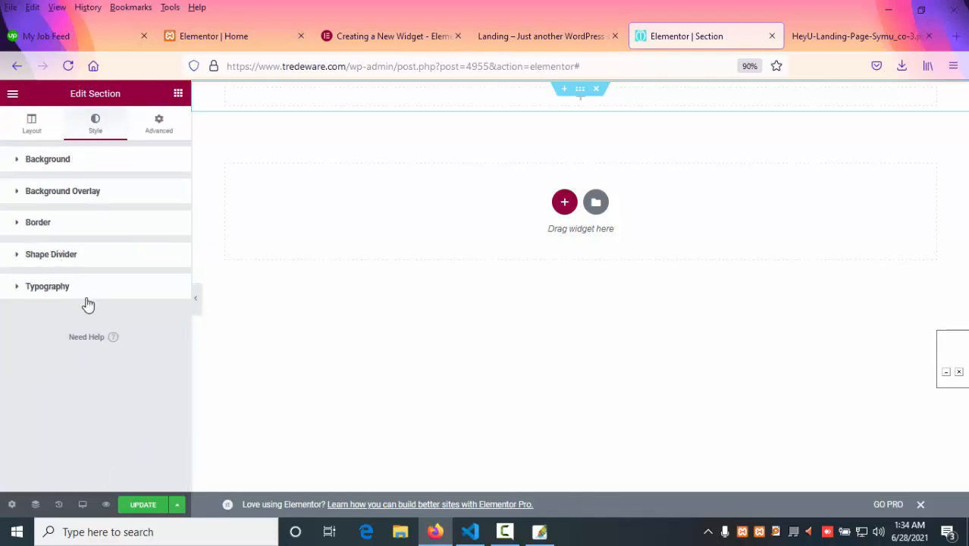
left_click(53, 195)
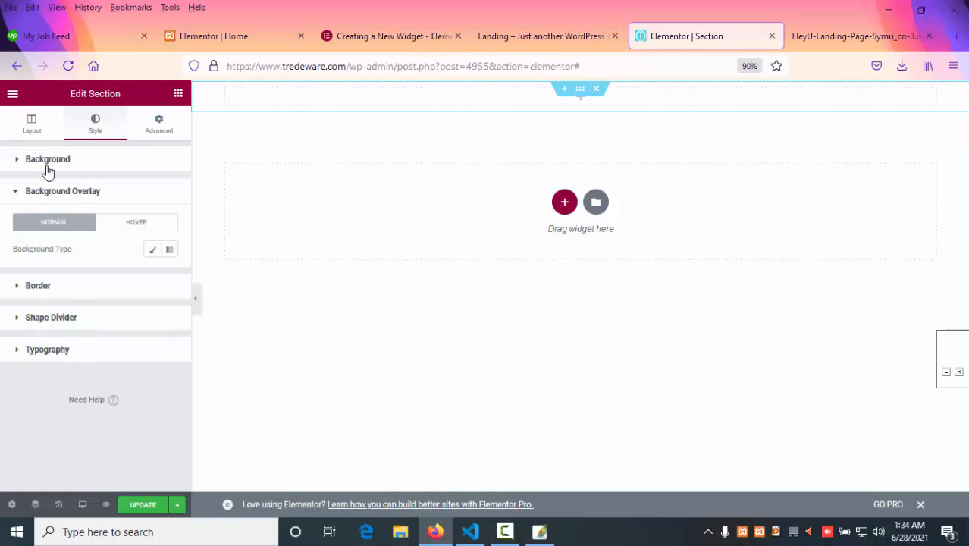
left_click(45, 165)
left_click(118, 217)
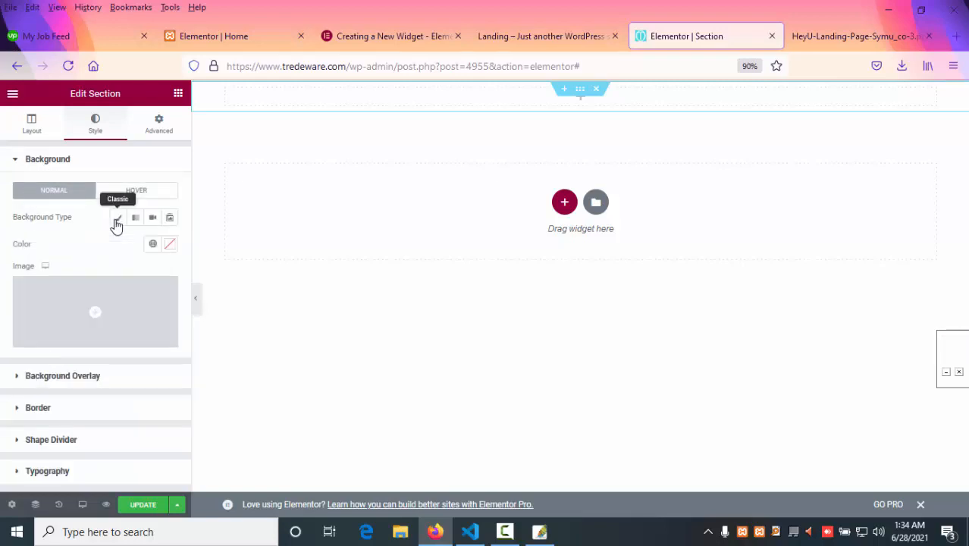
scroll(111, 304, "down", 1)
scroll(91, 315, "up", 1)
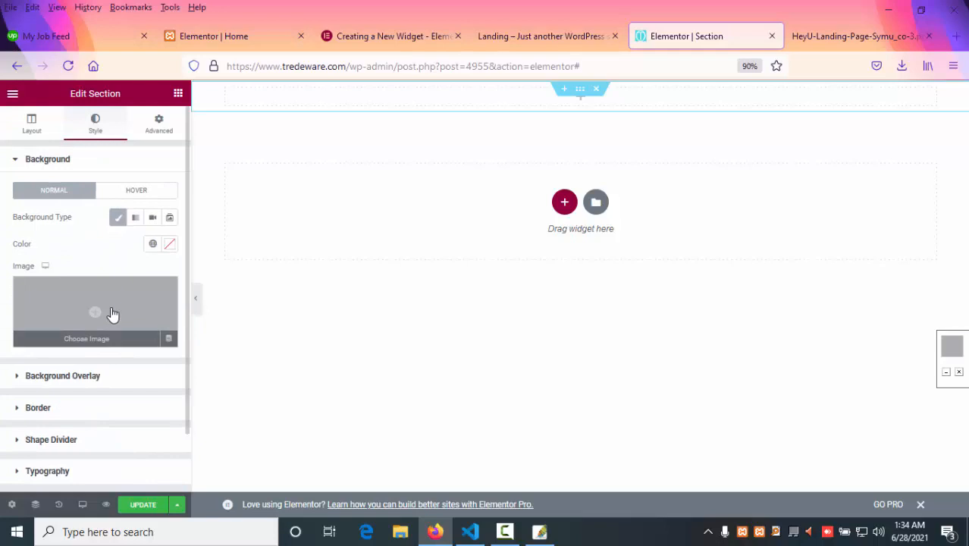
left_click(167, 244)
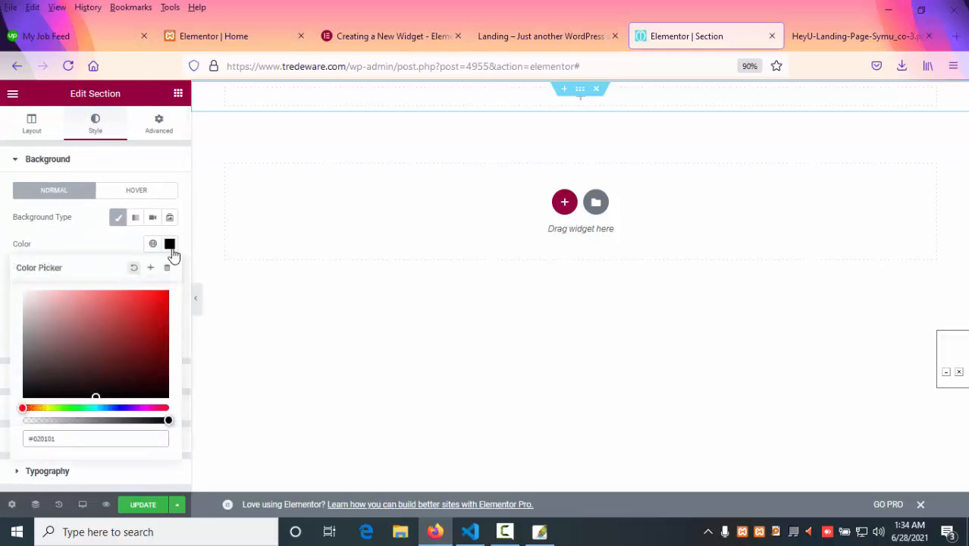
left_click(171, 250)
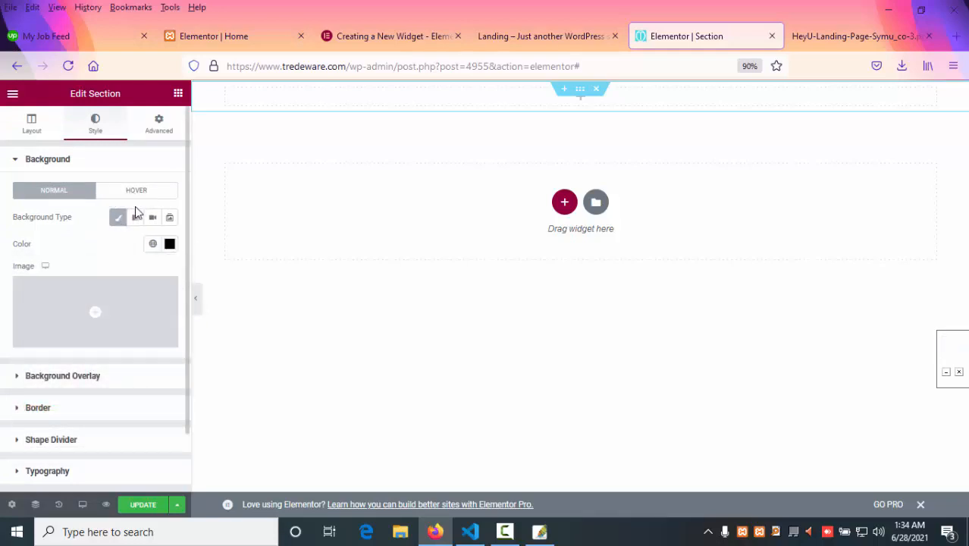
Step: Give the section a gradient background with first colour #DA0846, sampled from the upper part of the design's red band
left_click(134, 219)
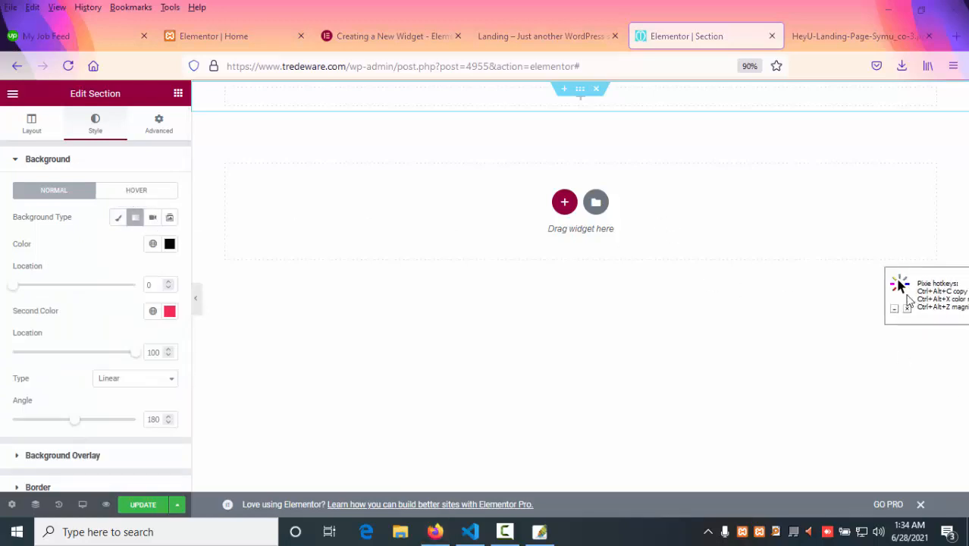
left_click(842, 40)
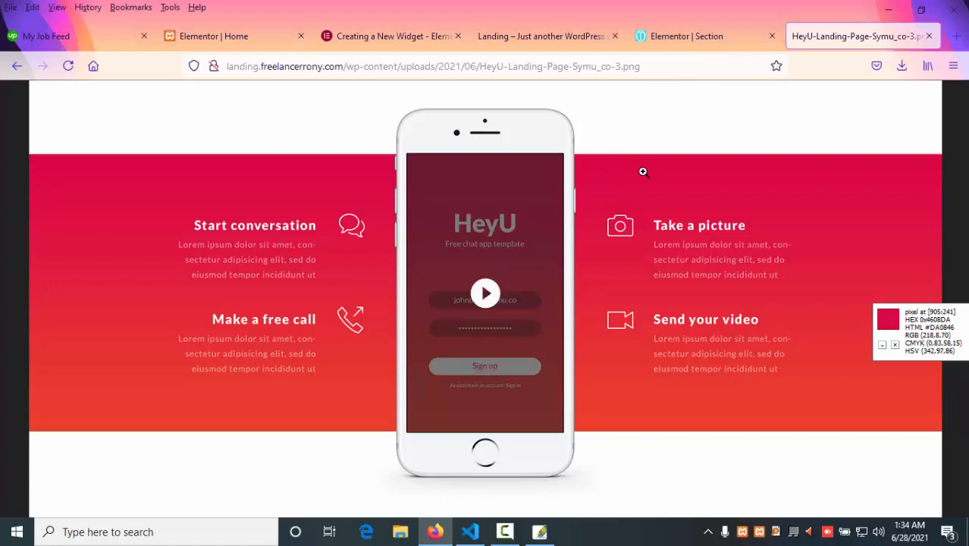
left_click(698, 38)
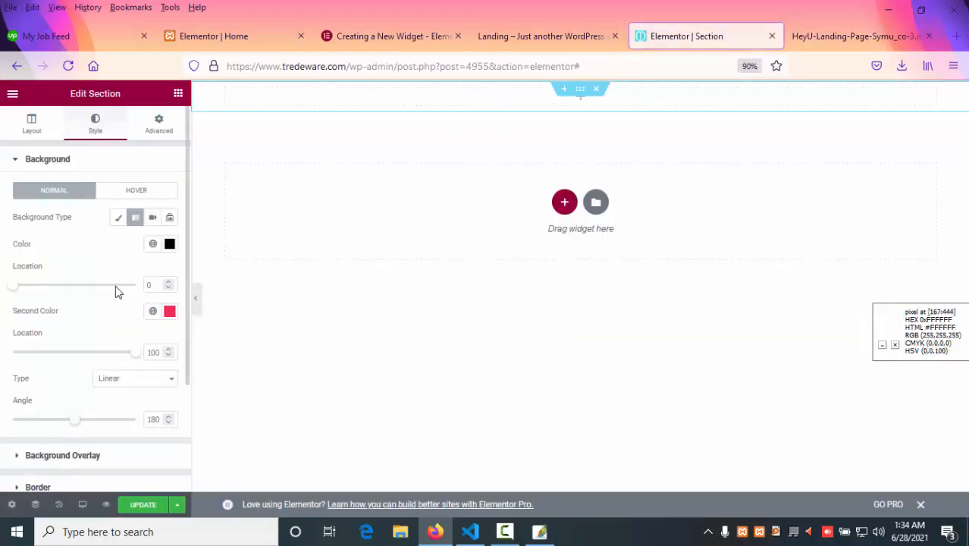
left_click(169, 243)
left_click(90, 438)
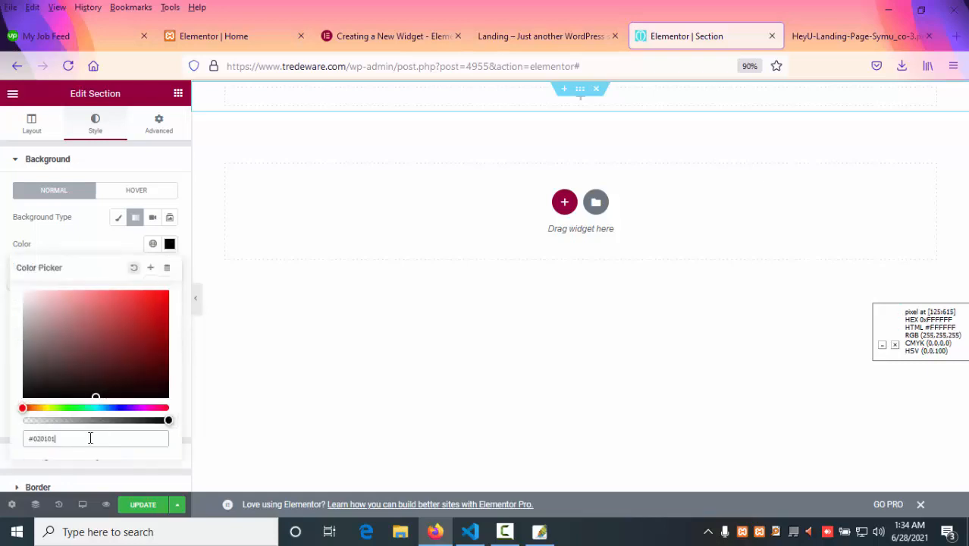
key("ctrl+v")
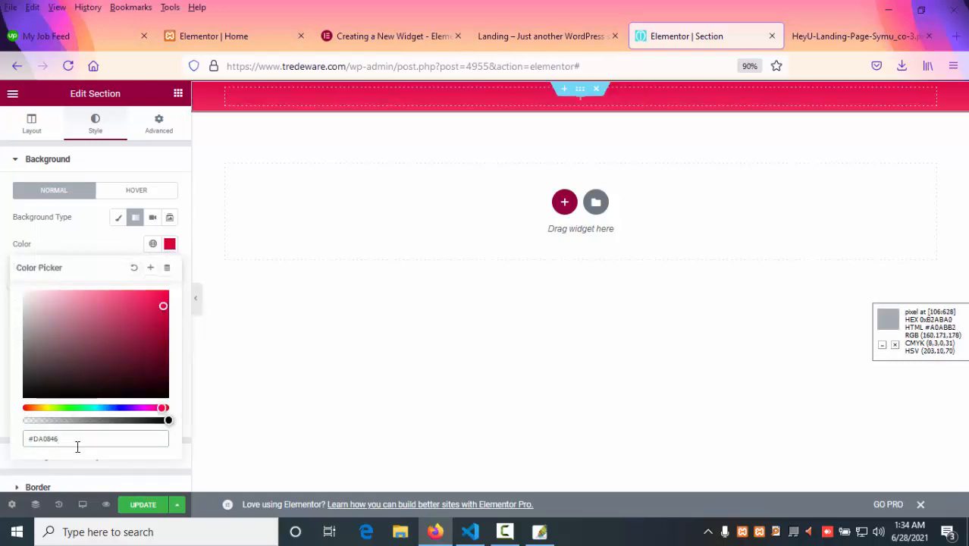
left_click(93, 243)
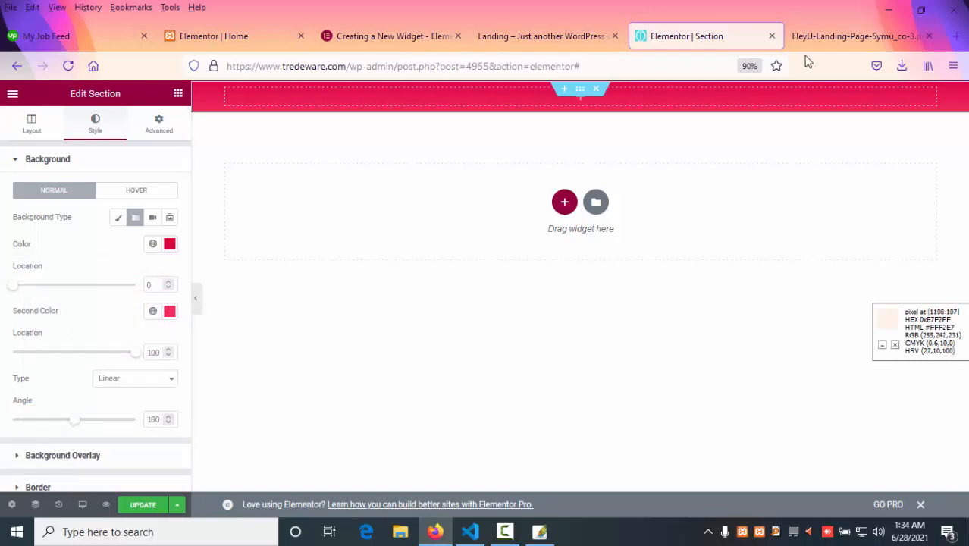
Step: Set the gradient's second colour to #EA3D2D, sampled from the lower part of the design's band, and update the page
left_click(818, 37)
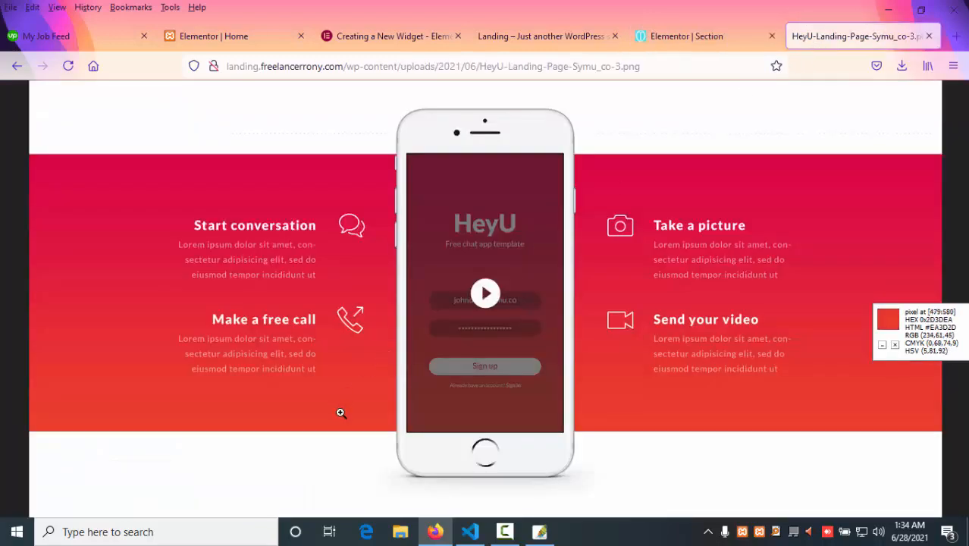
left_click(674, 36)
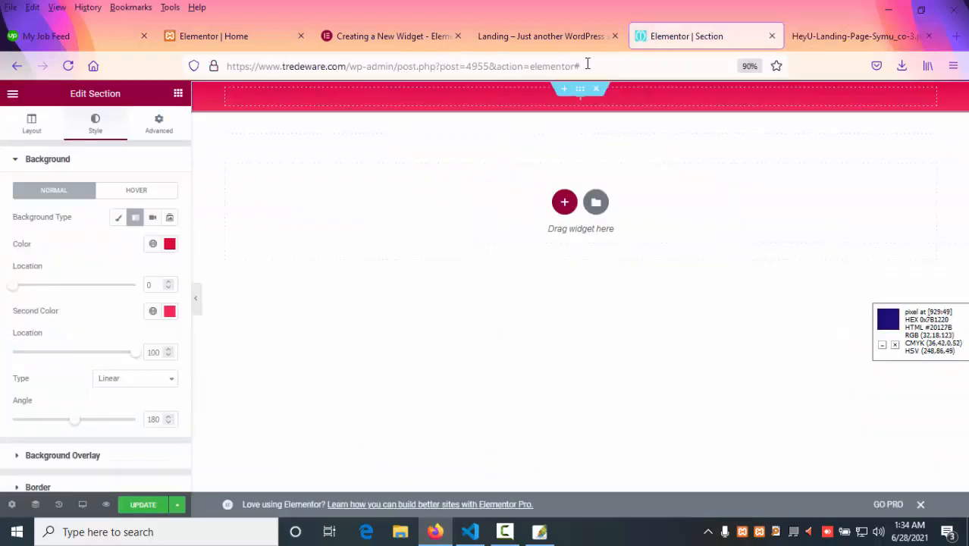
left_click(168, 311)
left_click(84, 281)
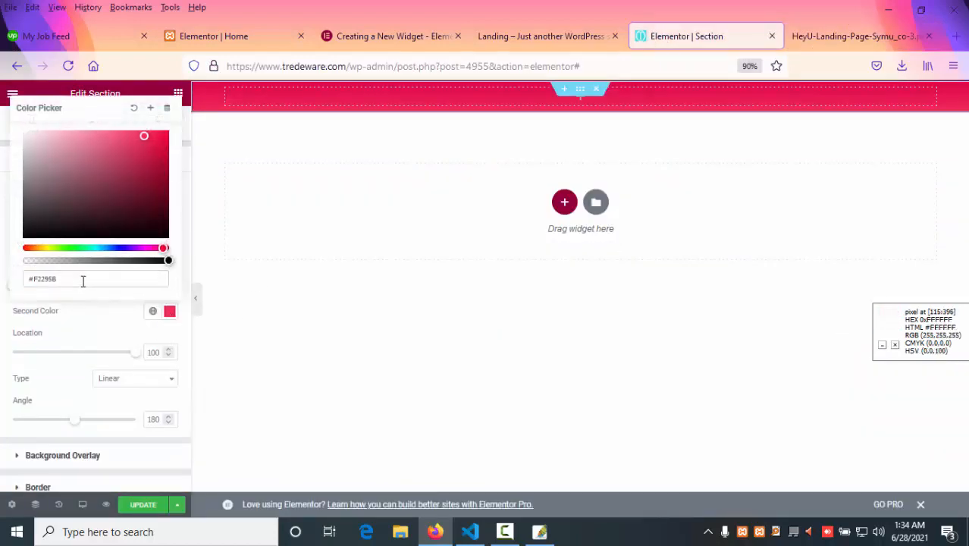
type("EA3D2D")
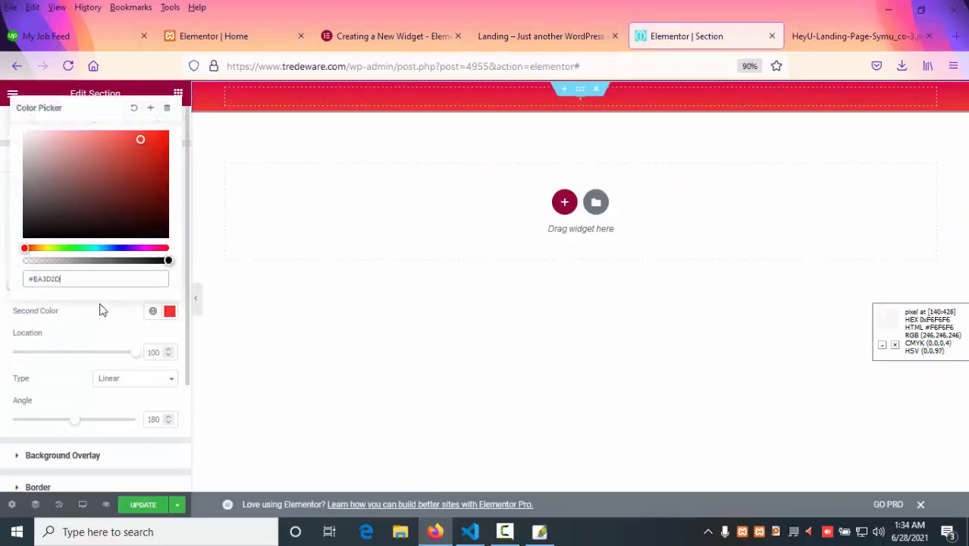
left_click(85, 325)
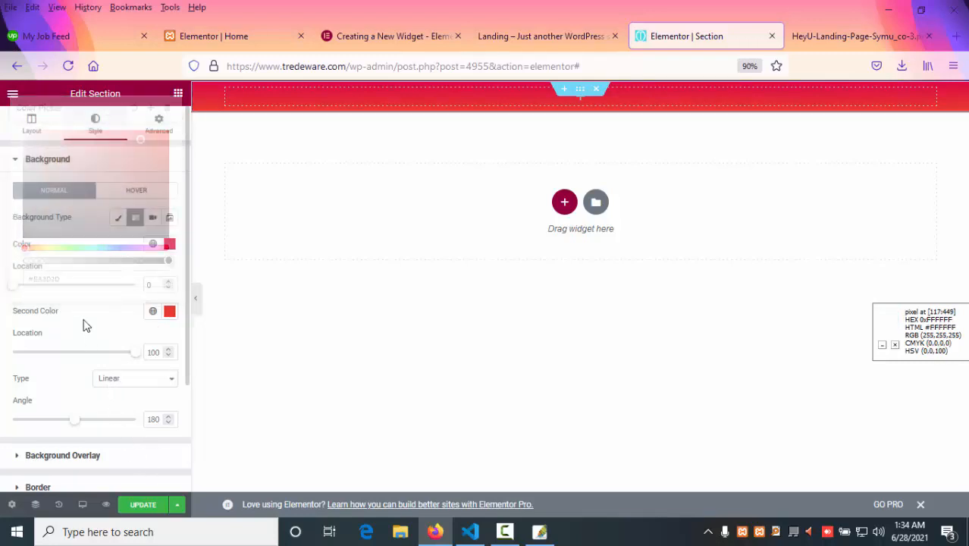
scroll(85, 325, "down", 1)
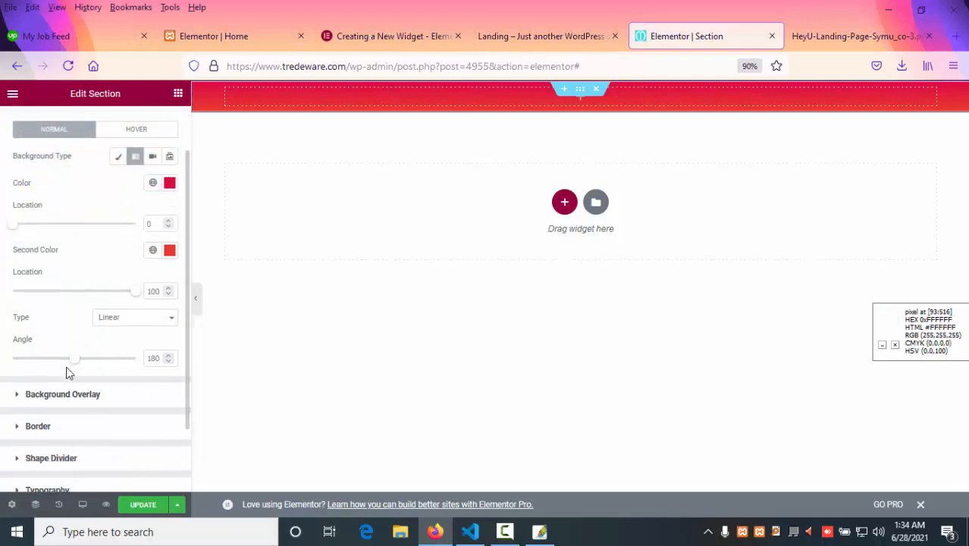
scroll(66, 372, "up", 1)
left_click(141, 505)
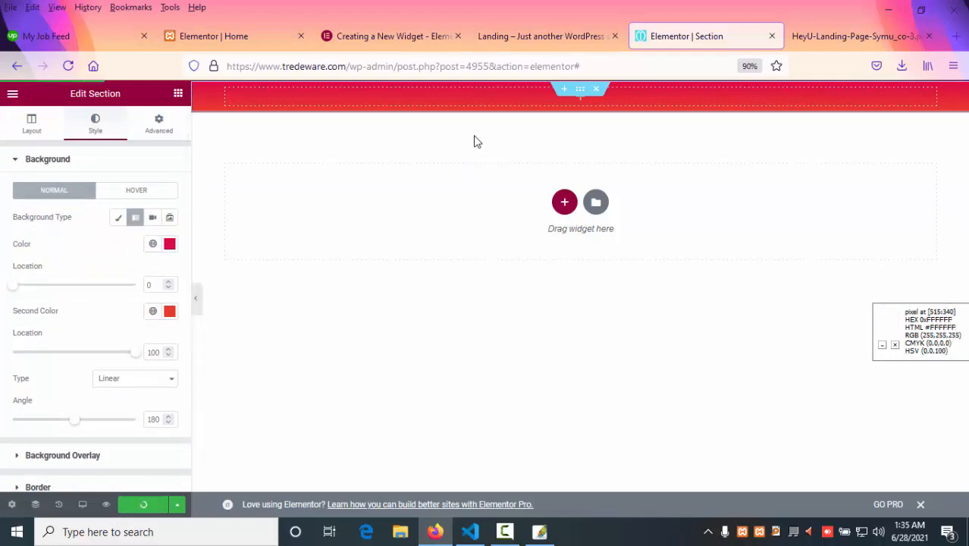
Step: Insert an inner section into the gradient section and duplicate its first column to get three columns, as in the design
left_click(813, 36)
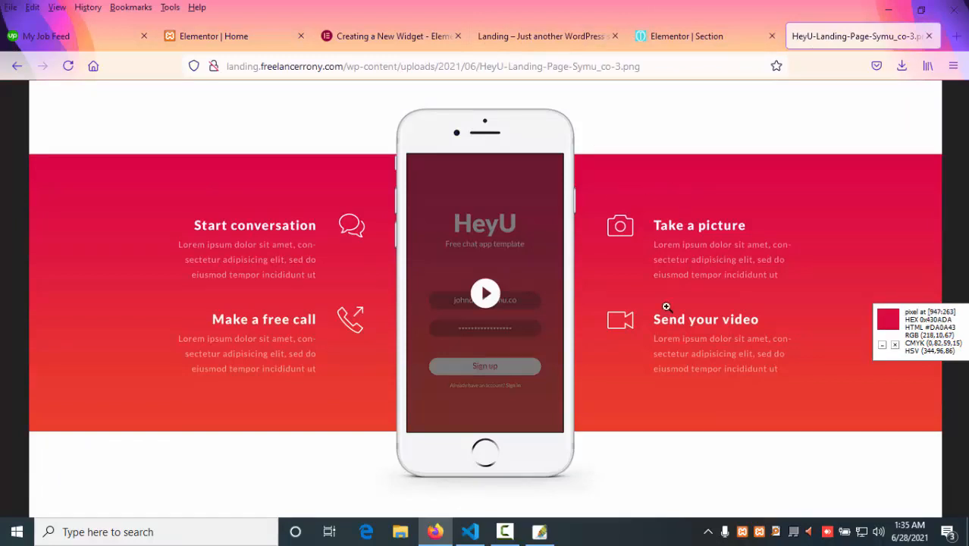
left_click(674, 36)
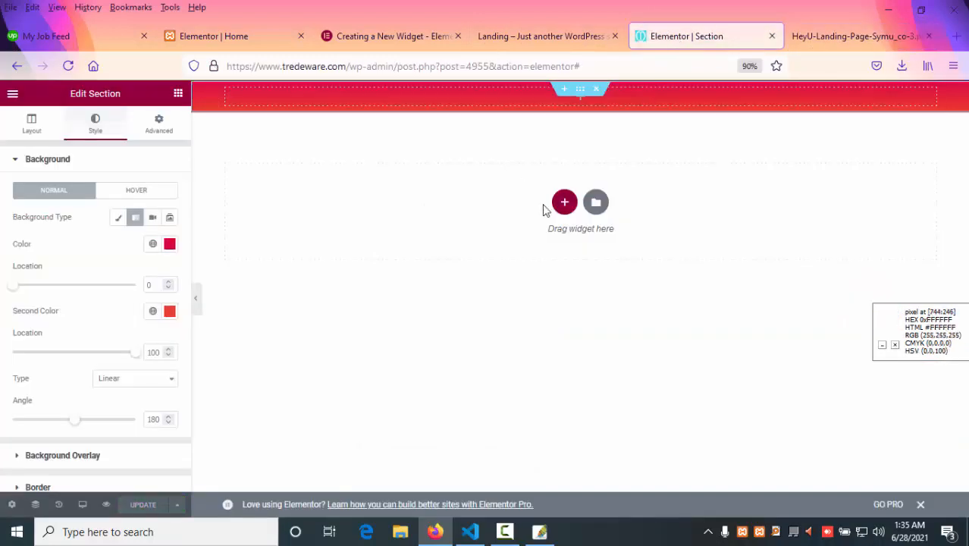
left_click(567, 205)
left_click(916, 187)
left_click(179, 94)
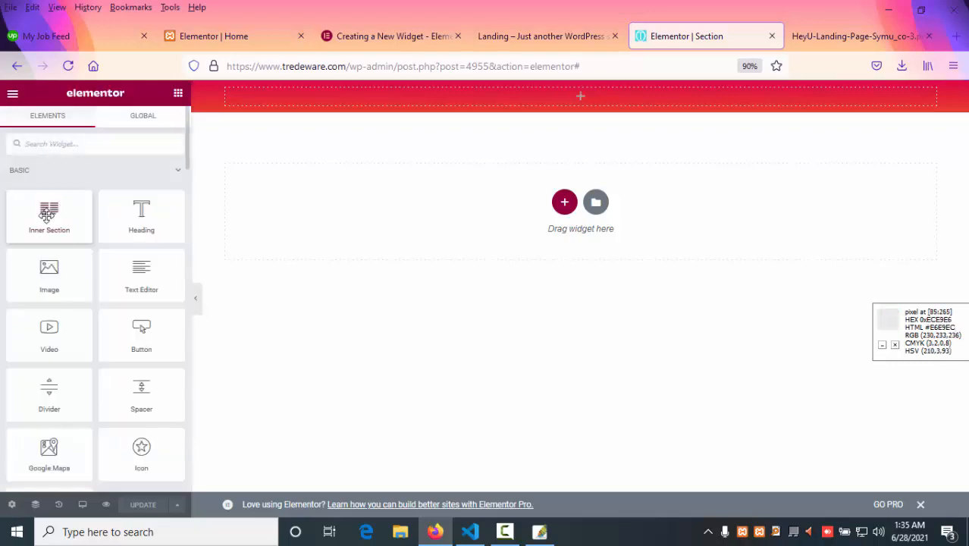
left_click_drag(47, 214, 530, 98)
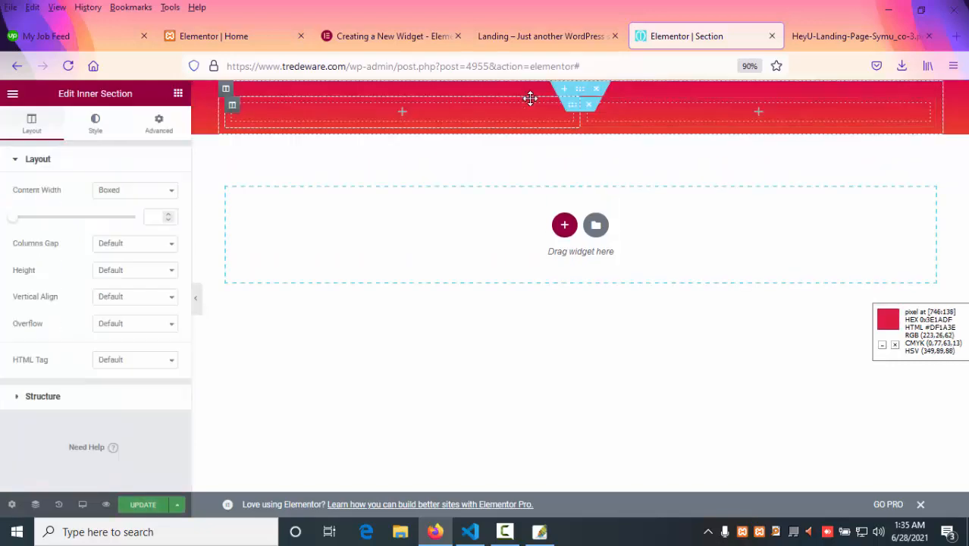
right_click(232, 100)
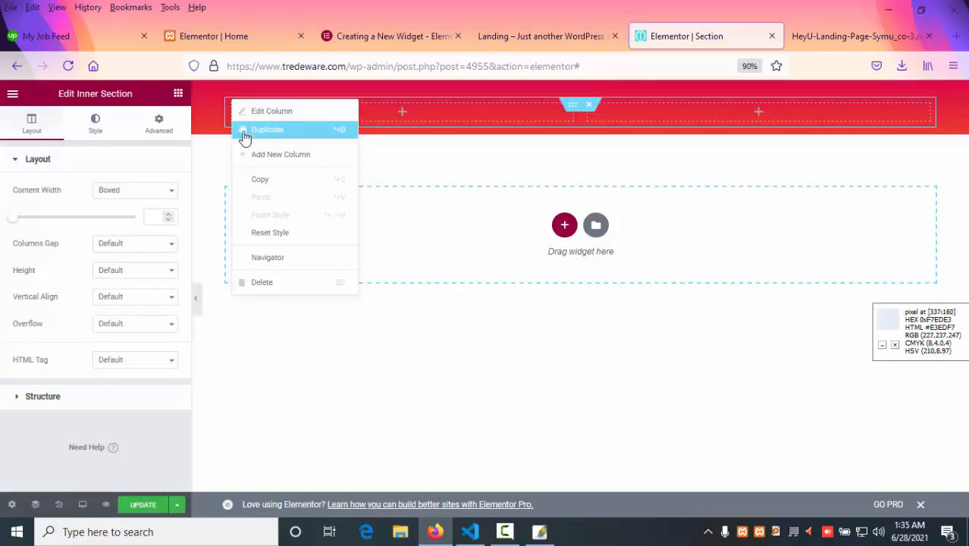
left_click(265, 129)
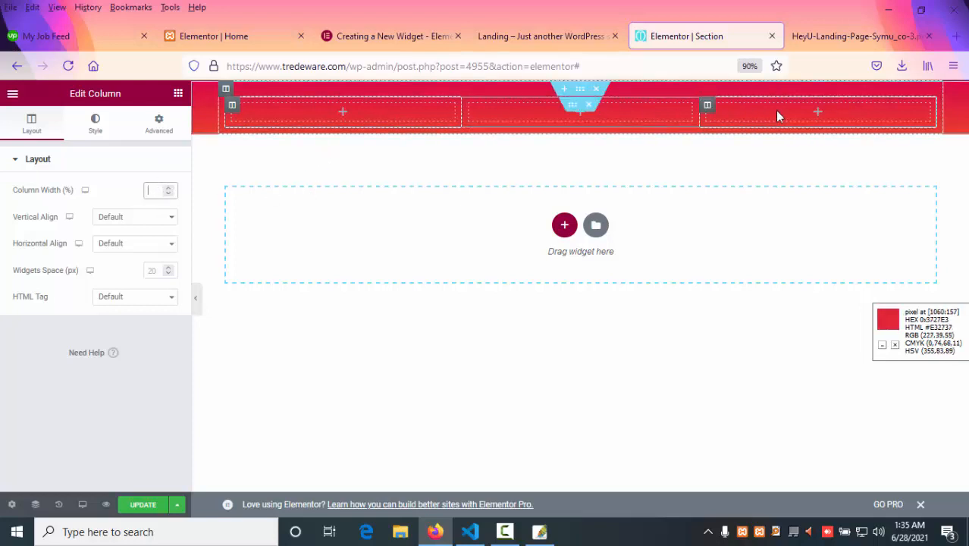
Step: Check the feature section in the design image, then search the web for "lorem text" in a new tab and open the lipsum.com result
left_click(802, 38)
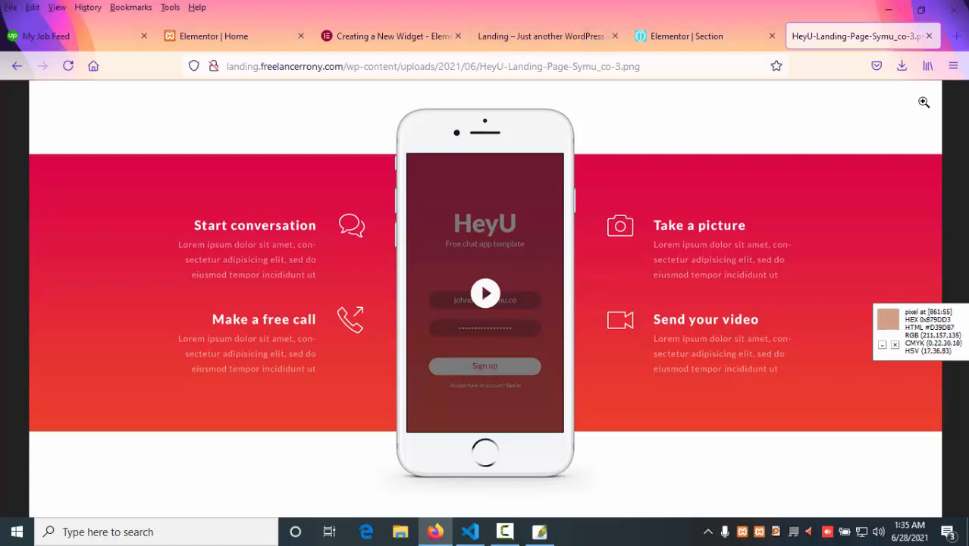
left_click(954, 38)
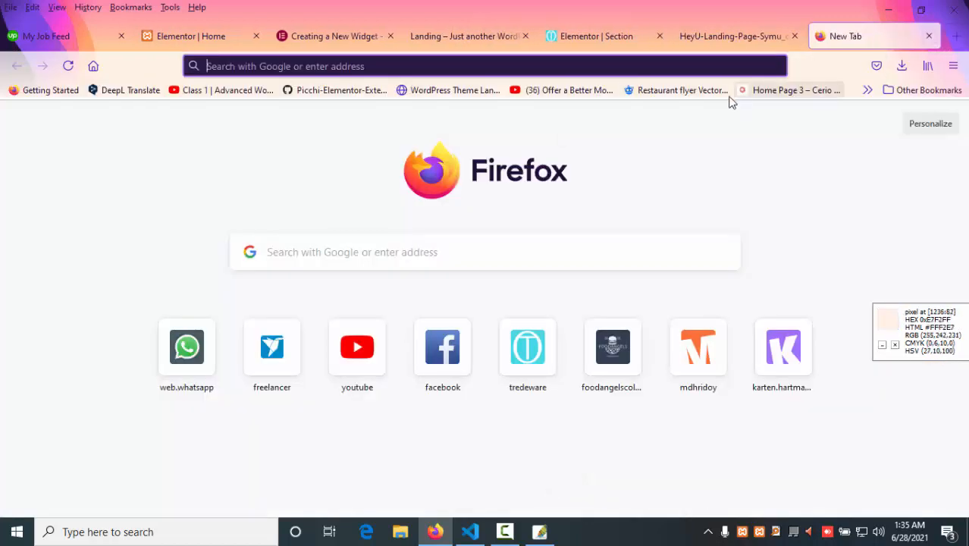
type("lorem text")
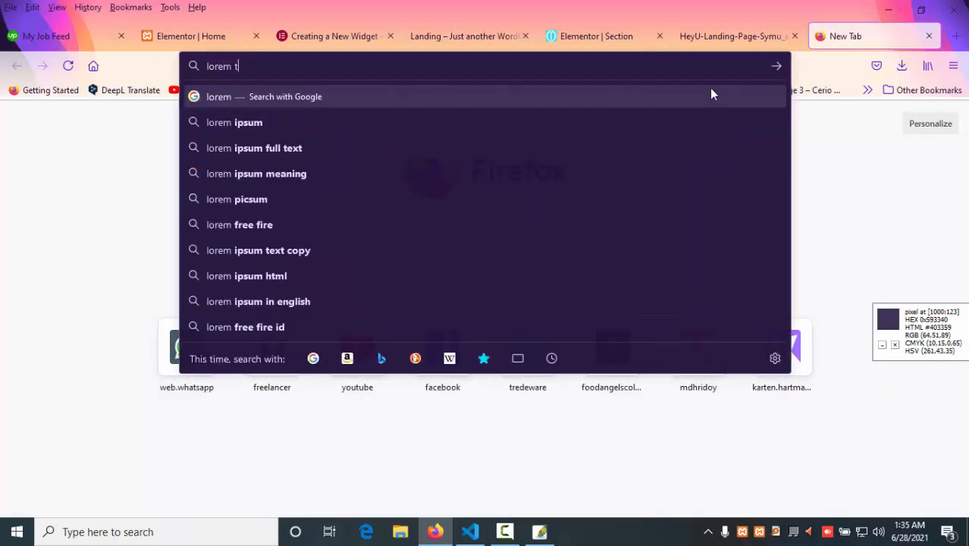
key("Return")
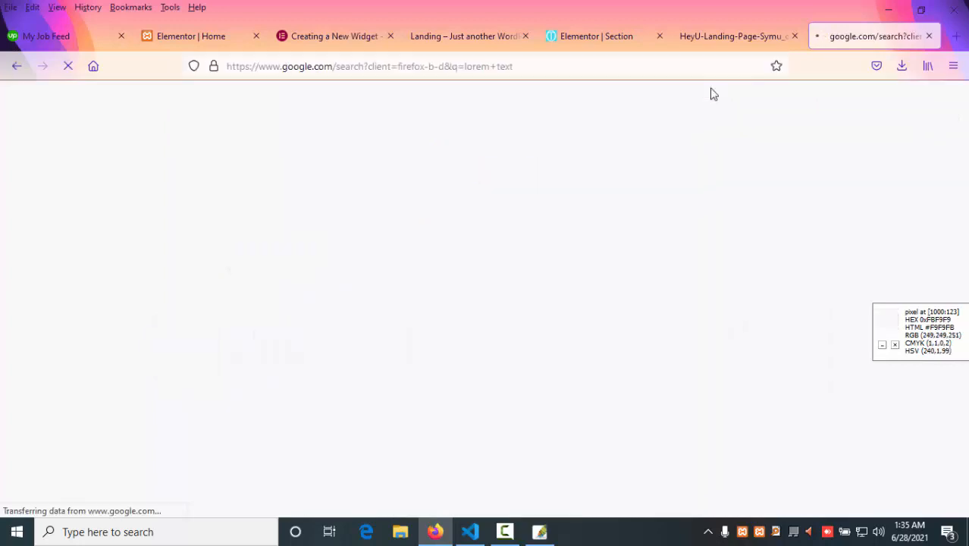
left_click(177, 238)
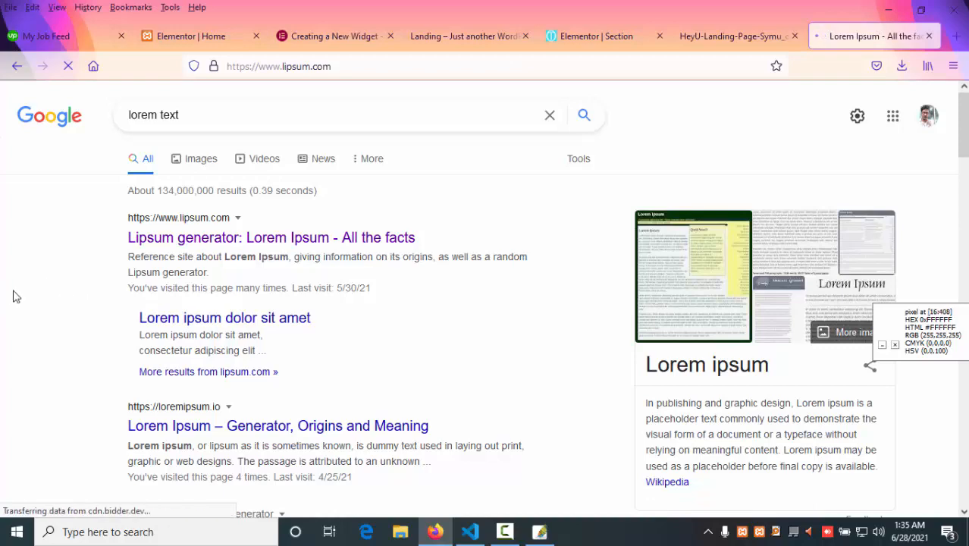
Step: Select the opening words of the "What is Lorem Ipsum?" paragraph on the Lorem Ipsum page
scroll(18, 297, "down", 1)
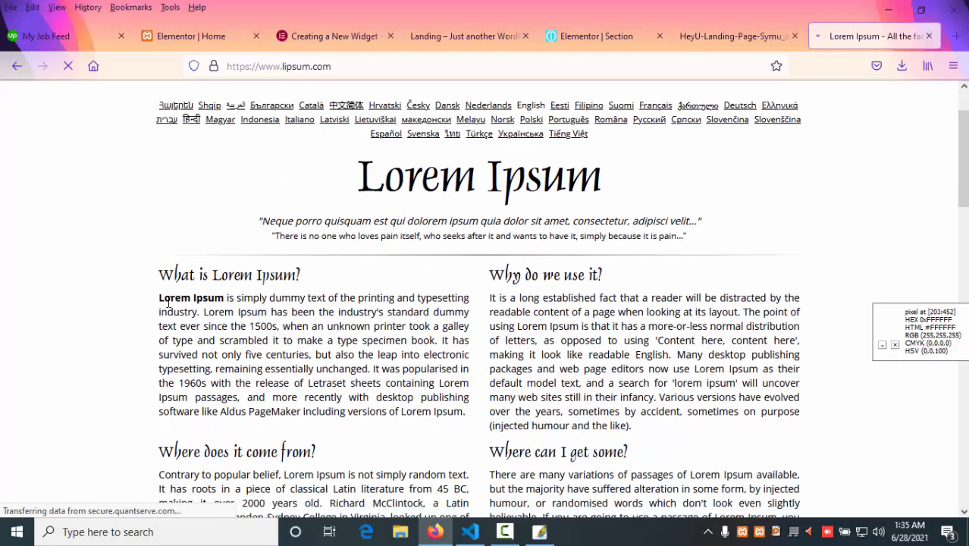
left_click_drag(157, 301, 249, 301)
left_click(216, 299)
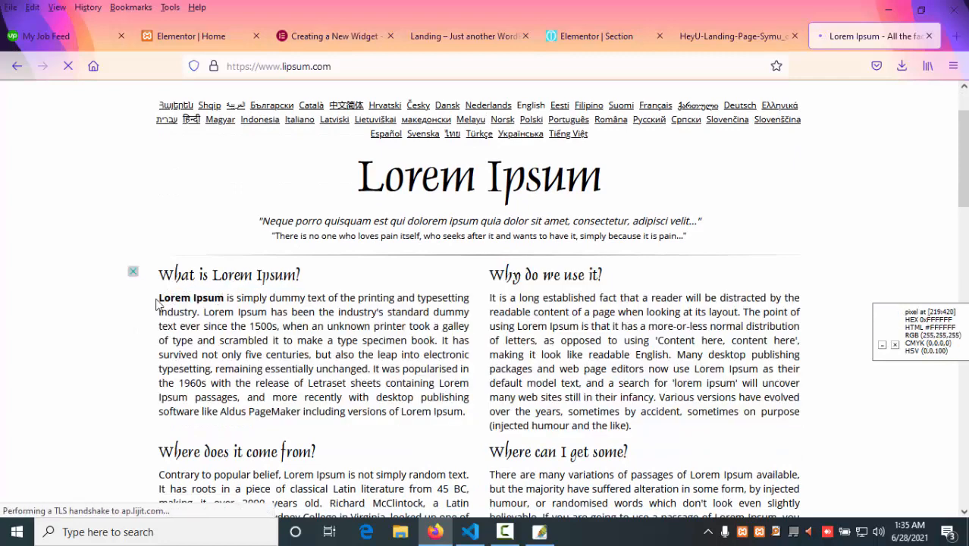
left_click_drag(157, 304, 179, 304)
Step: Return to the Elementor editor and place an Image Box widget in the first column of the inner section
left_click(477, 30)
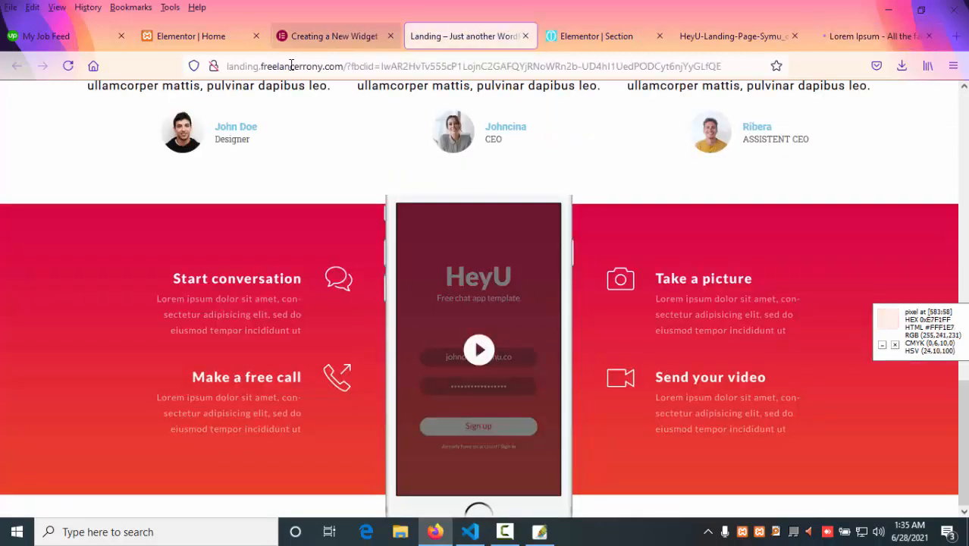
key("ctrl+Tab")
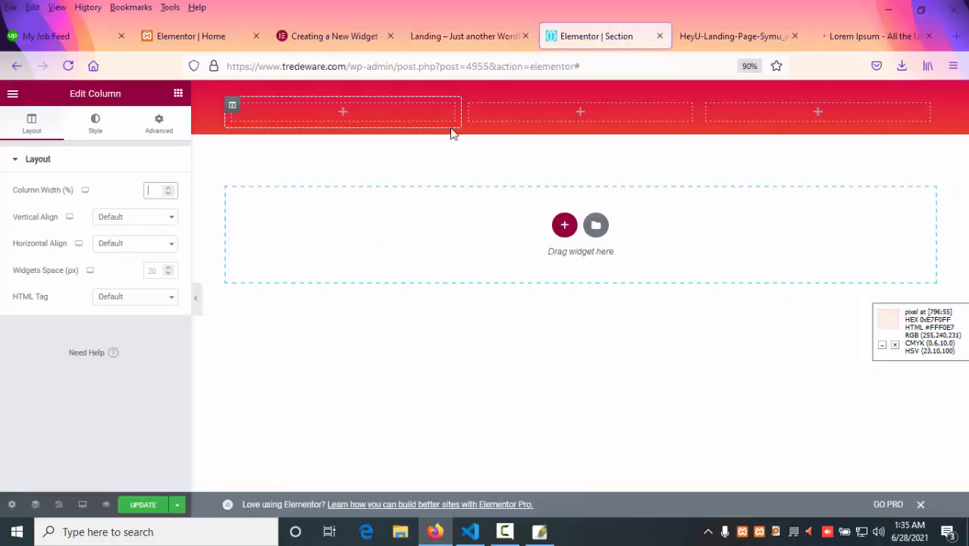
left_click(160, 124)
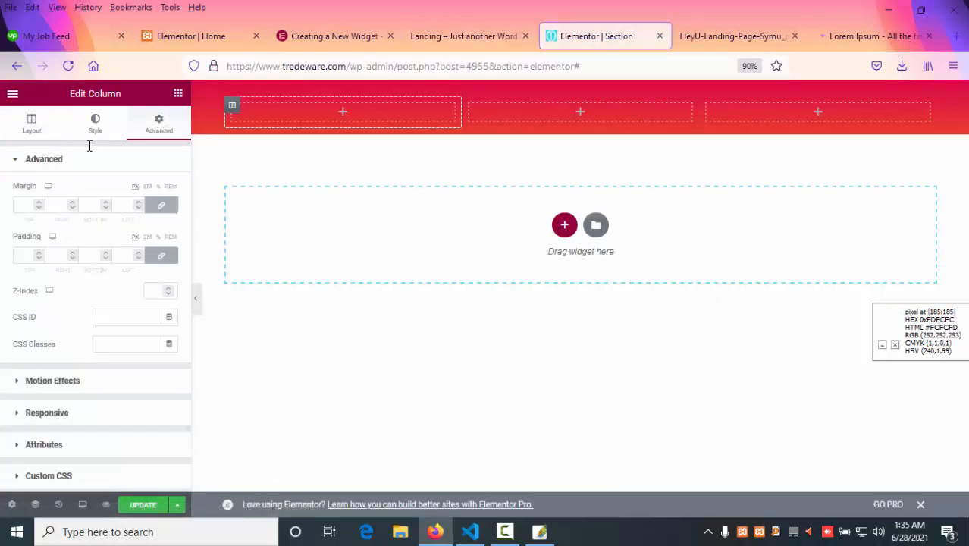
type("box")
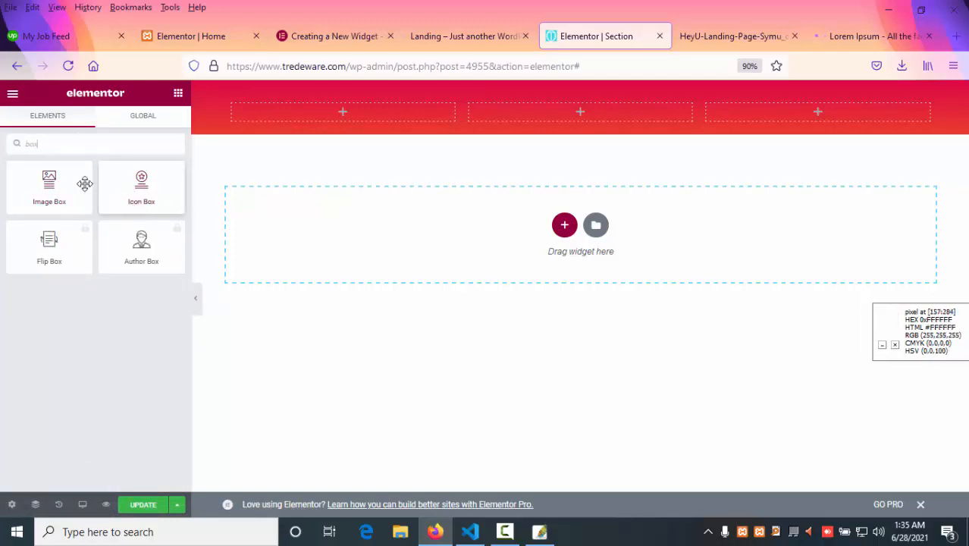
left_click_drag(49, 188, 307, 111)
Step: Look through the Image Box content settings and its image picker, and compare with the feature section in the design and live page
scroll(67, 301, "down", 3)
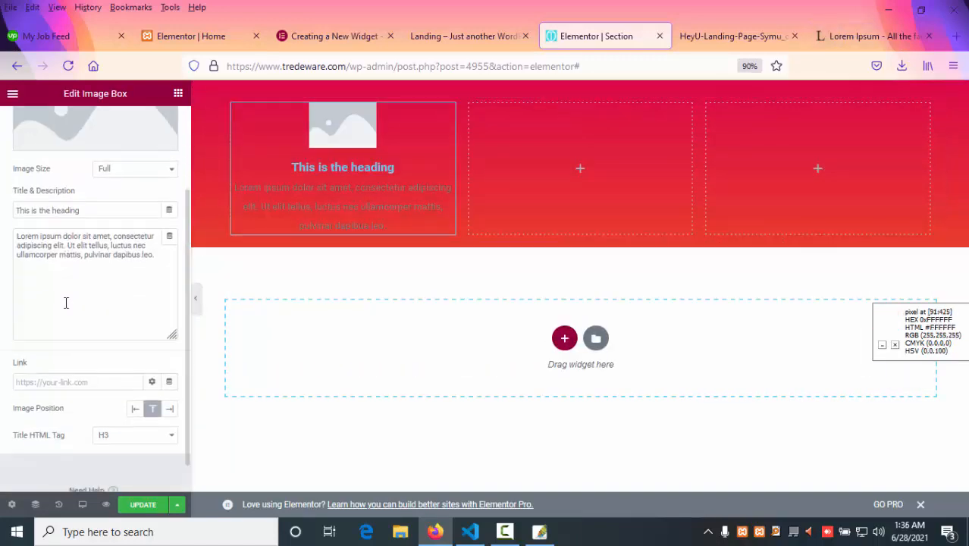
scroll(66, 302, "up", 2)
left_click(77, 173)
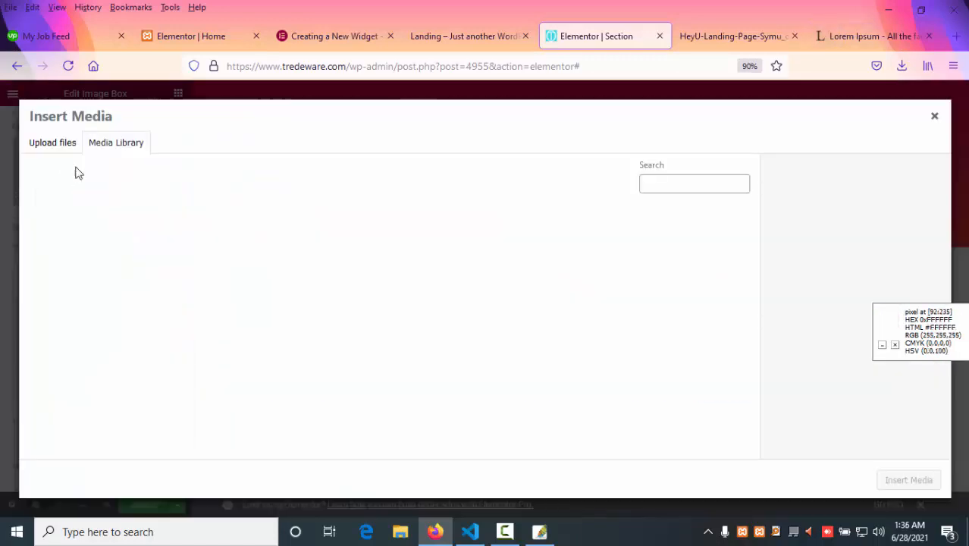
left_click(935, 118)
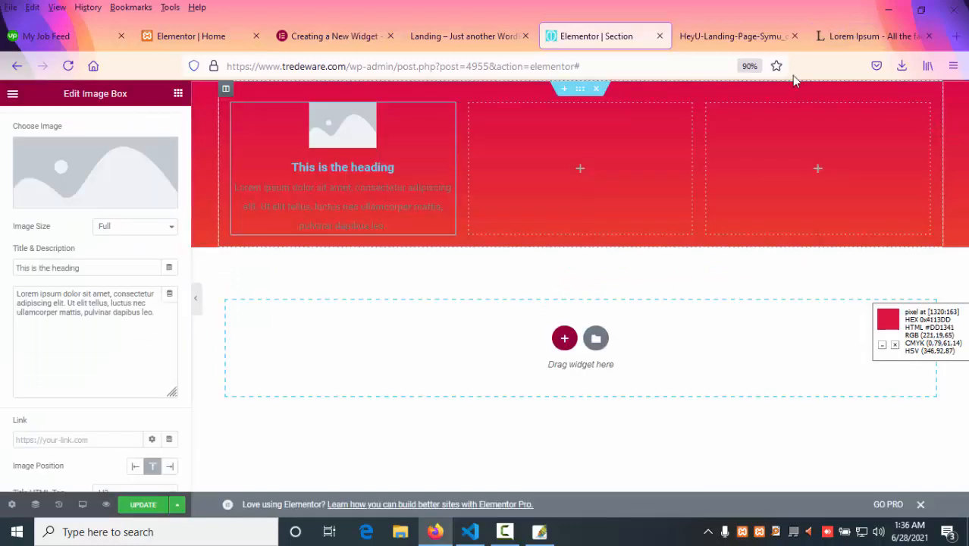
left_click(726, 35)
left_click(500, 36)
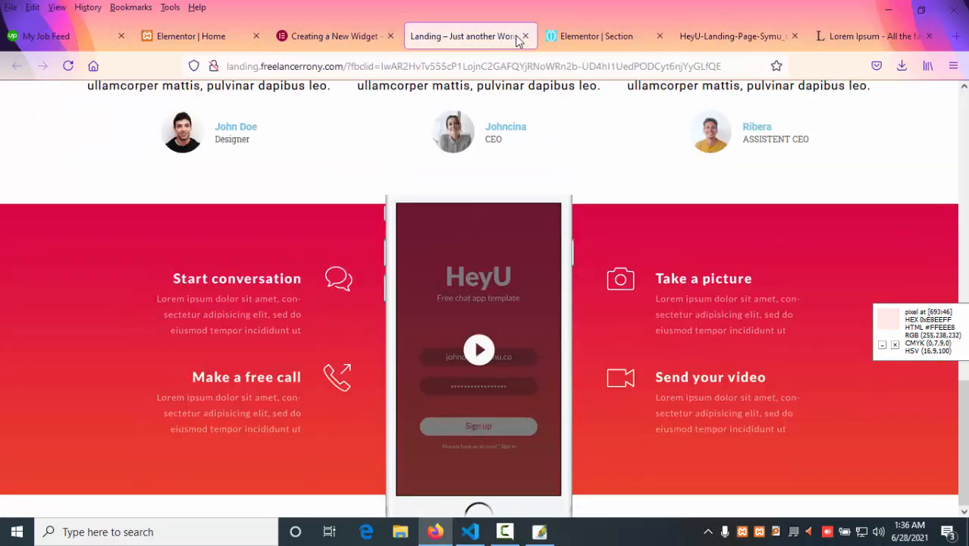
left_click(572, 35)
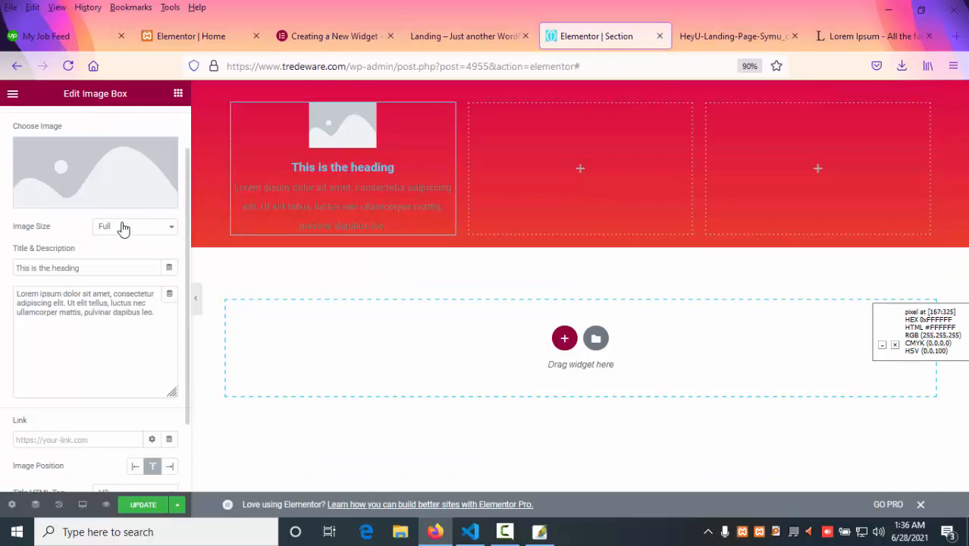
Step: Remove the placeholder image from the Image Box and review its remaining content settings
scroll(121, 228, "up", 2)
left_click(162, 211)
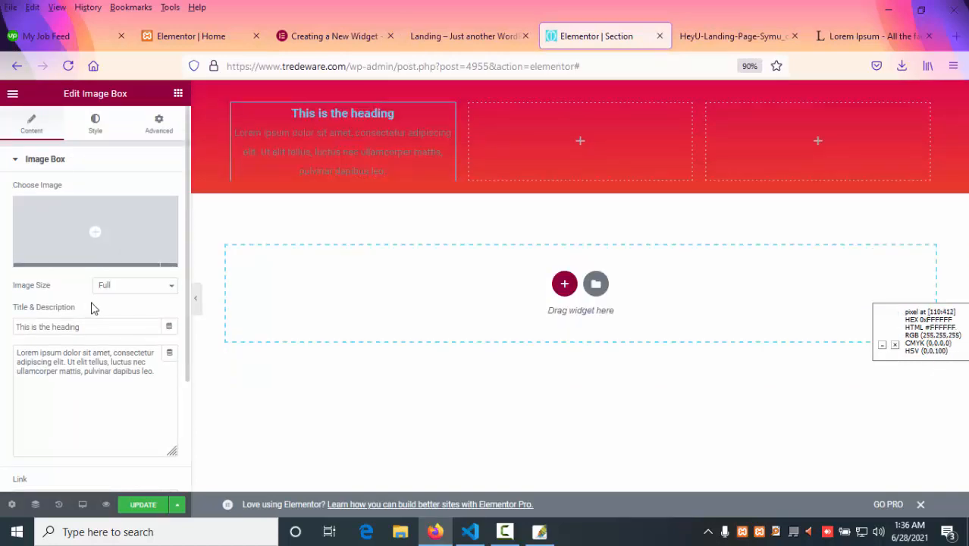
scroll(92, 305, "down", 1)
scroll(93, 303, "down", 1)
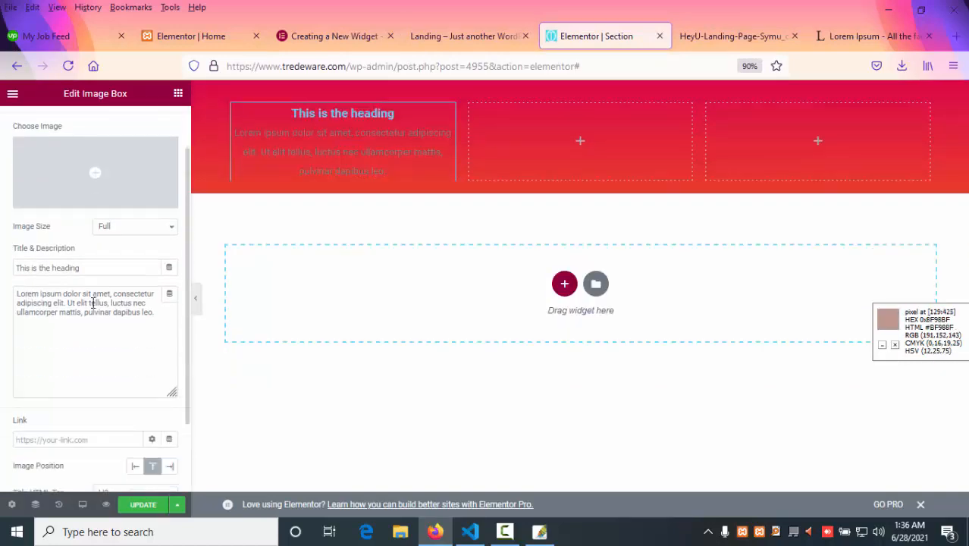
scroll(93, 303, "up", 2)
Step: View the media library without choosing an image, and undo the image removal and the Image Box insertion
left_click(47, 231)
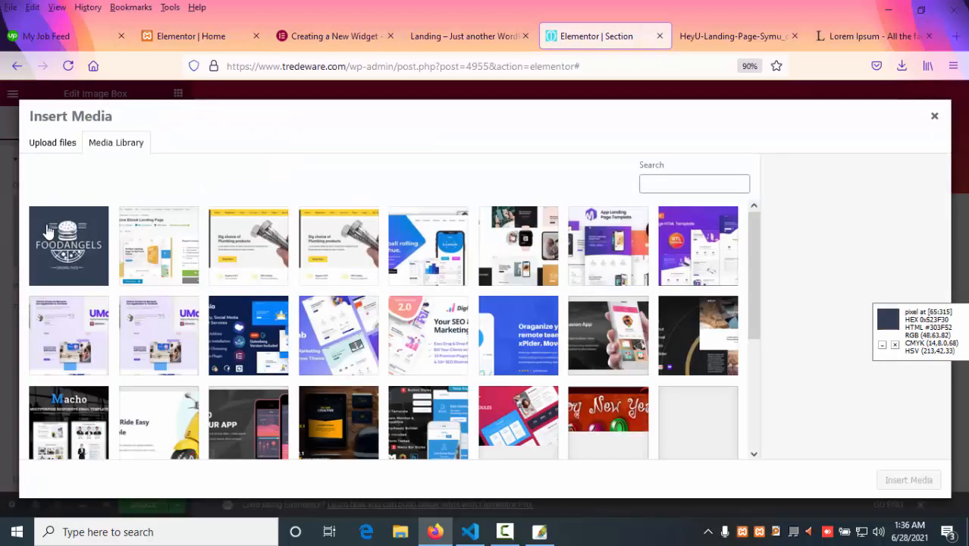
left_click(939, 121)
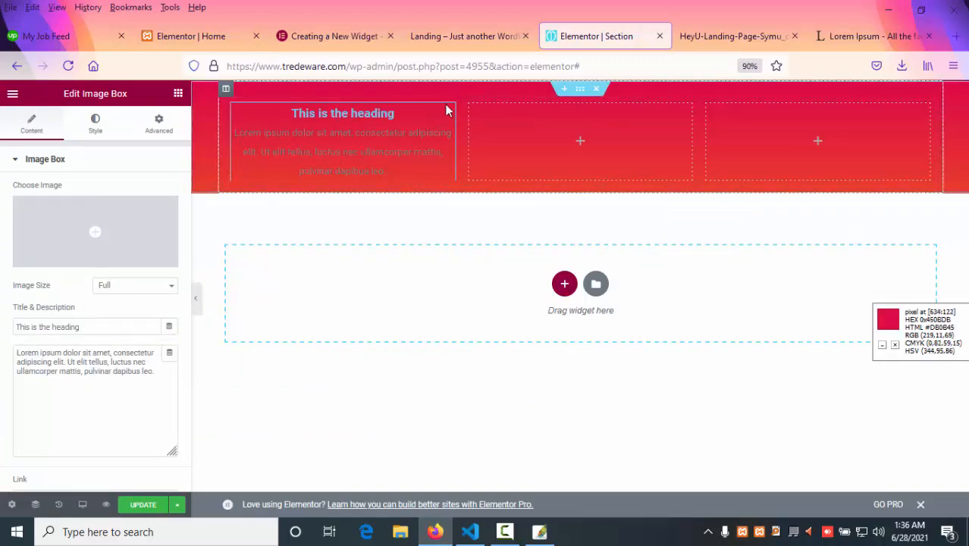
key("ctrl+z")
key("ctrl+z")
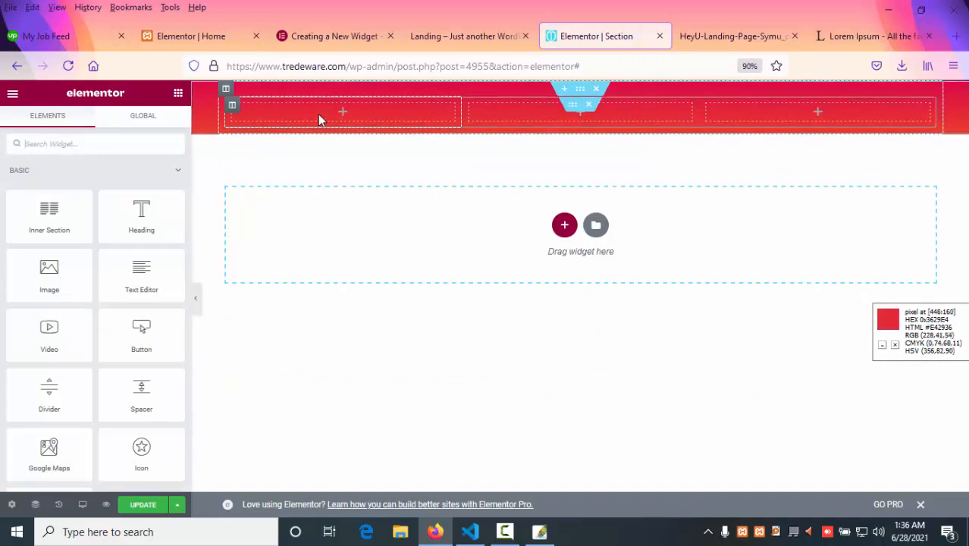
Step: Try to add an Icon Box widget to the first inner column and run the required upgrade to Font Awesome 5
left_click(74, 146)
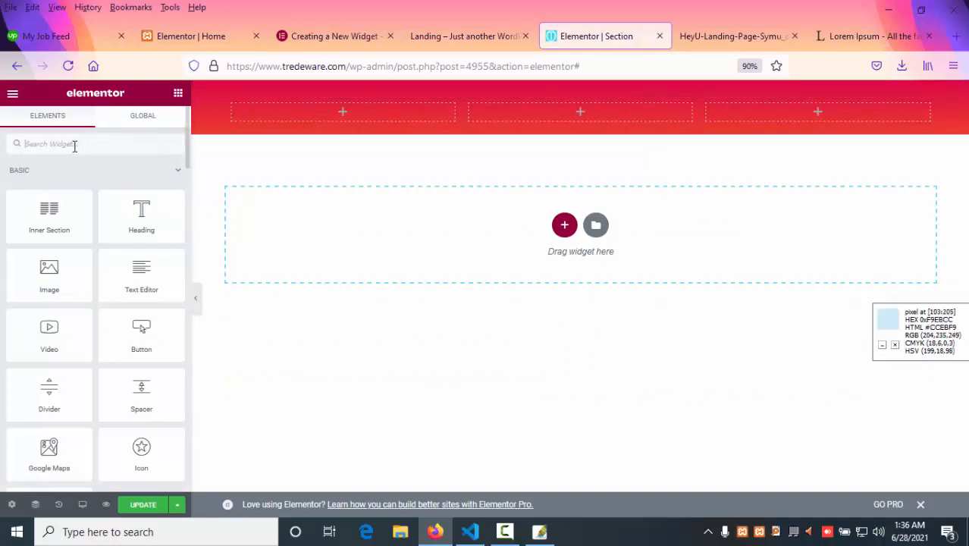
type("box")
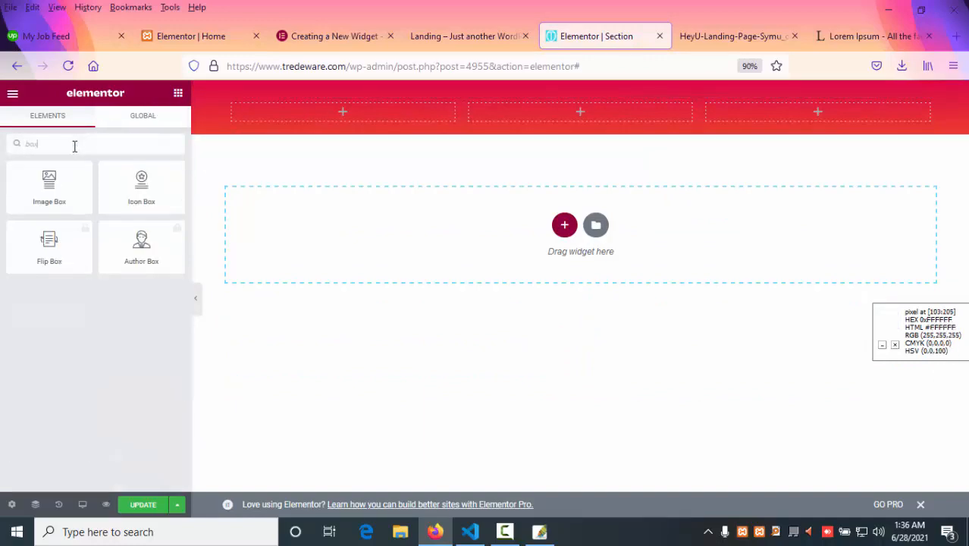
left_click_drag(141, 185, 308, 107)
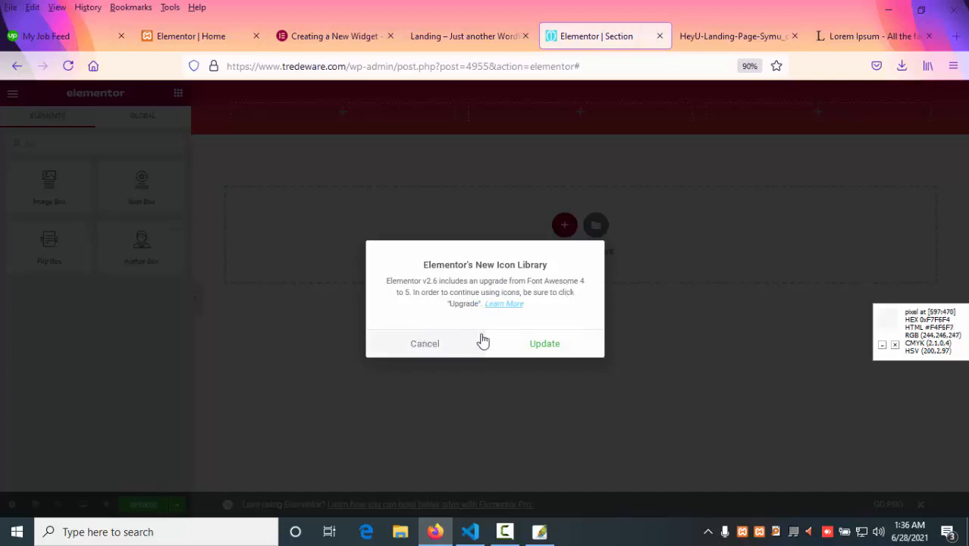
left_click(531, 342)
left_click(510, 333)
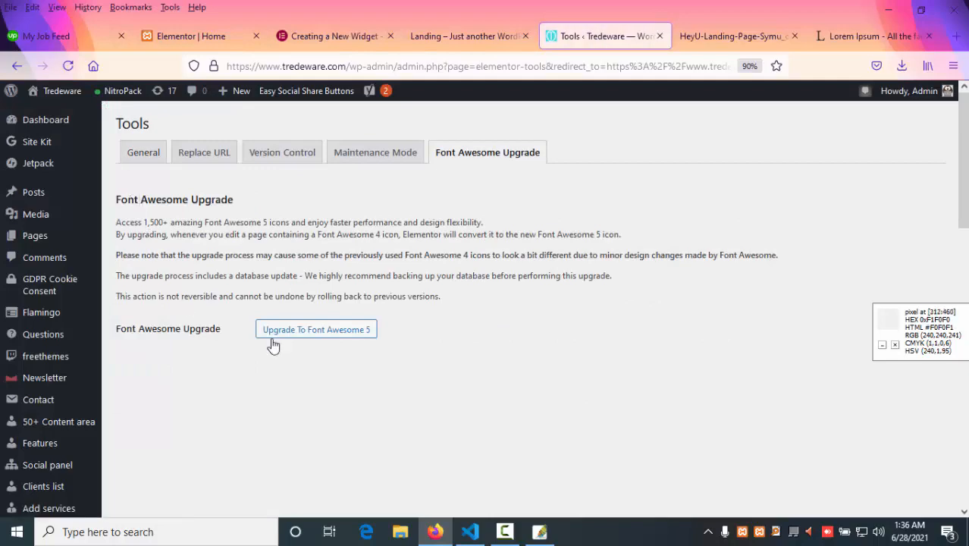
left_click(307, 334)
left_click(409, 347)
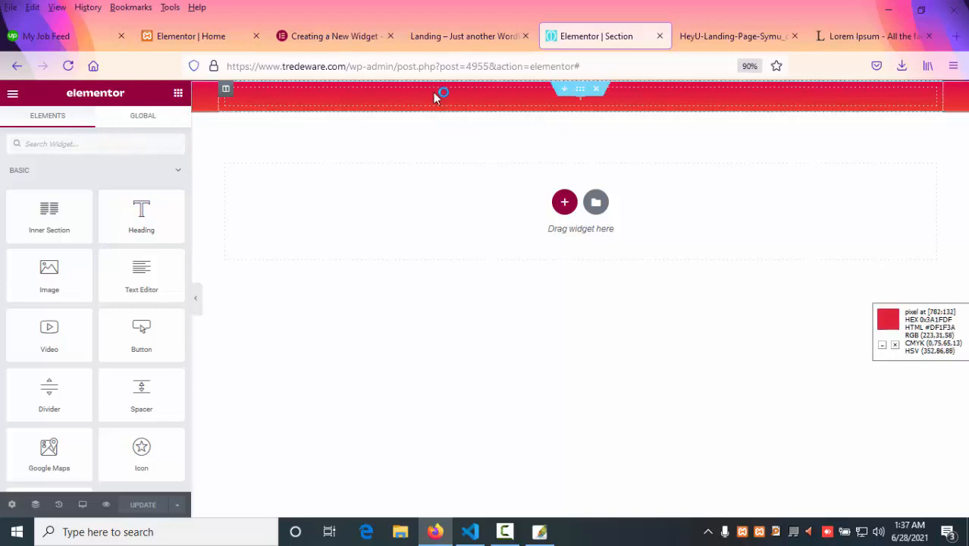
Step: Insert an inner section into the gradient section again and place an Icon Box widget in its first column
left_click_drag(49, 212, 347, 95)
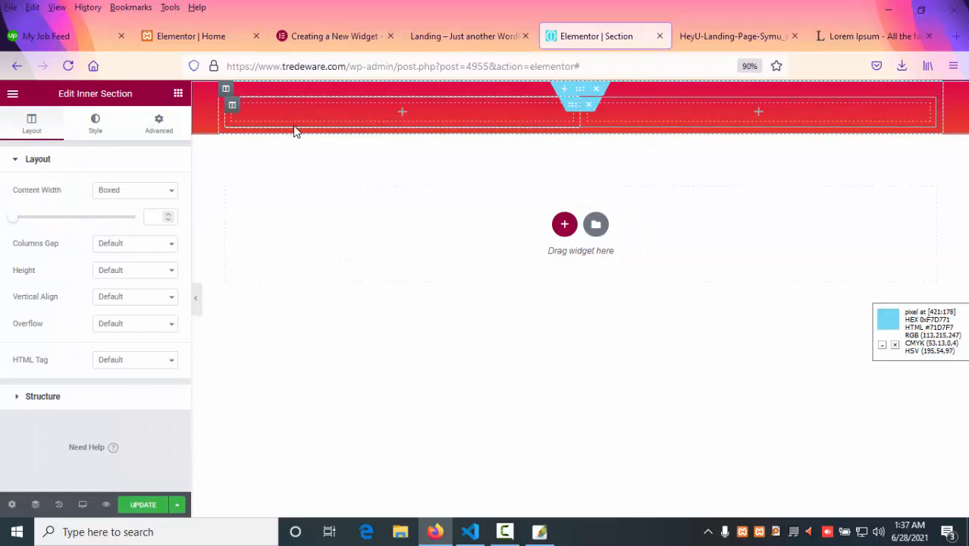
left_click(177, 94)
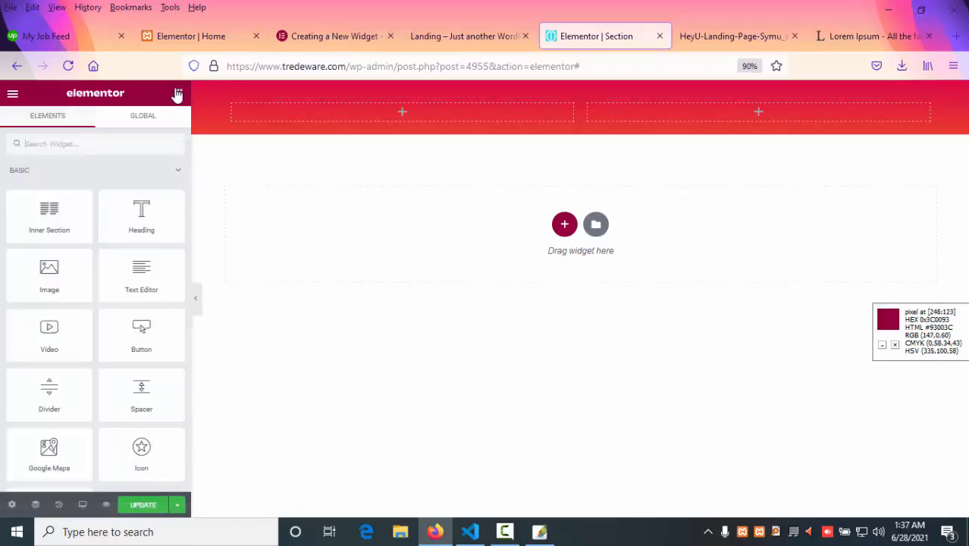
left_click(79, 145)
type("box")
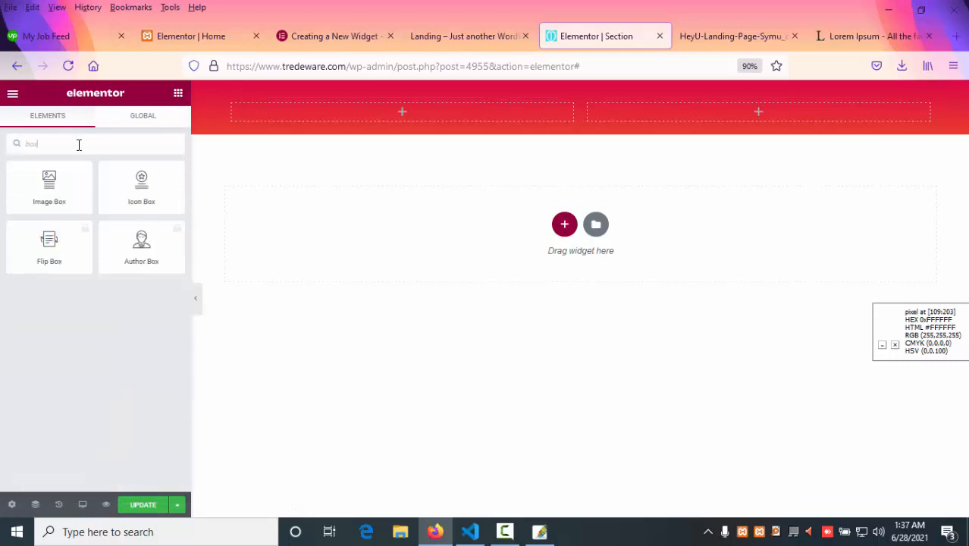
left_click_drag(141, 186, 311, 119)
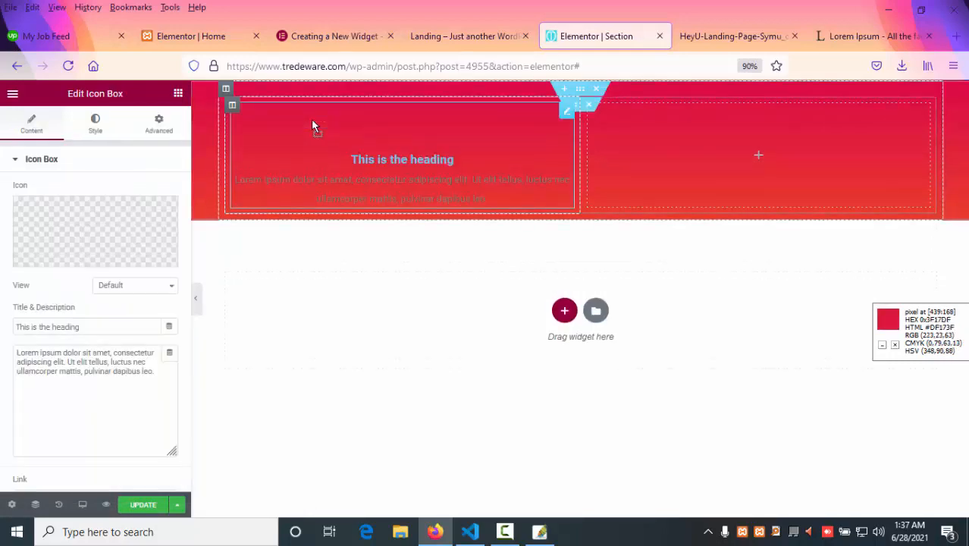
Step: Replace the Icon Box's star icon with the Rocket.Chat speech-bubble icon by searching the icon library for "chat"
left_click(84, 228)
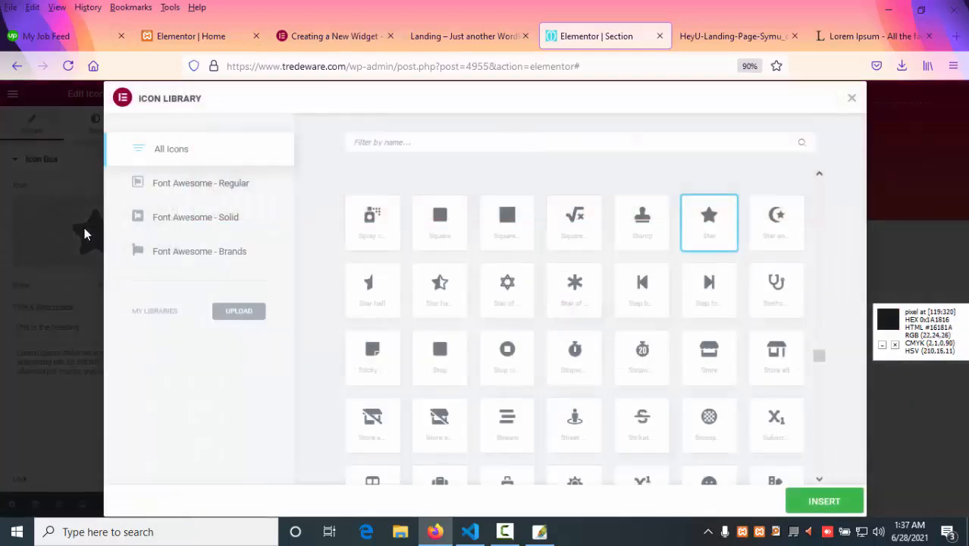
left_click(686, 42)
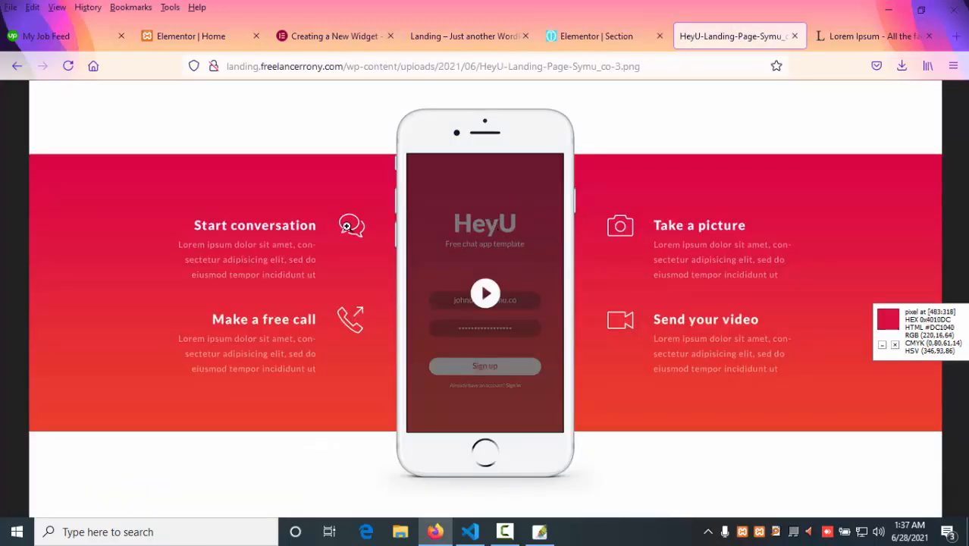
left_click(463, 36)
left_click(596, 36)
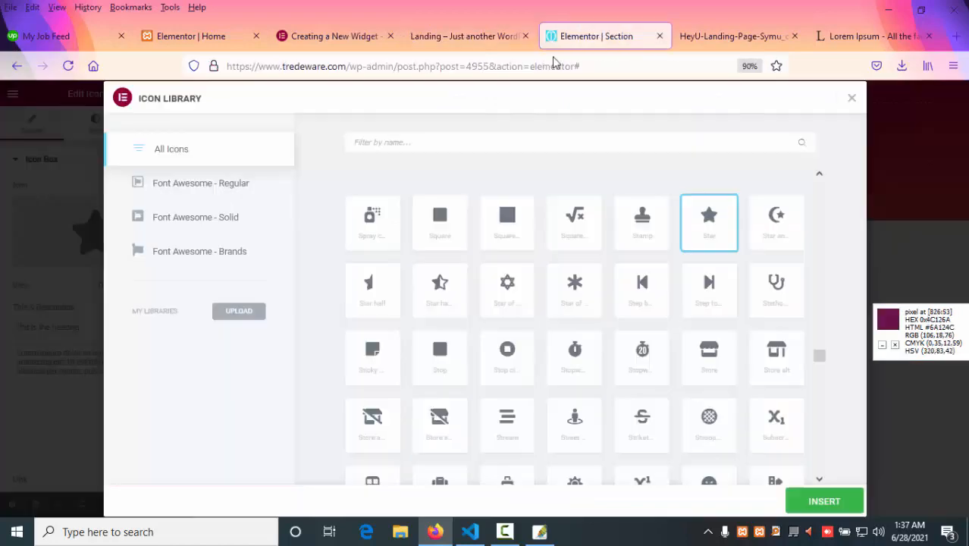
left_click(450, 141)
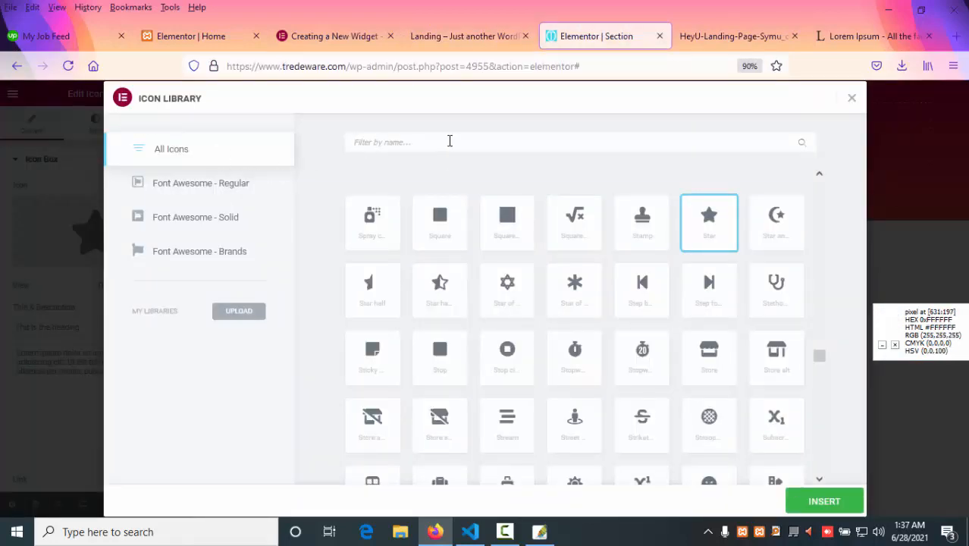
type("mess")
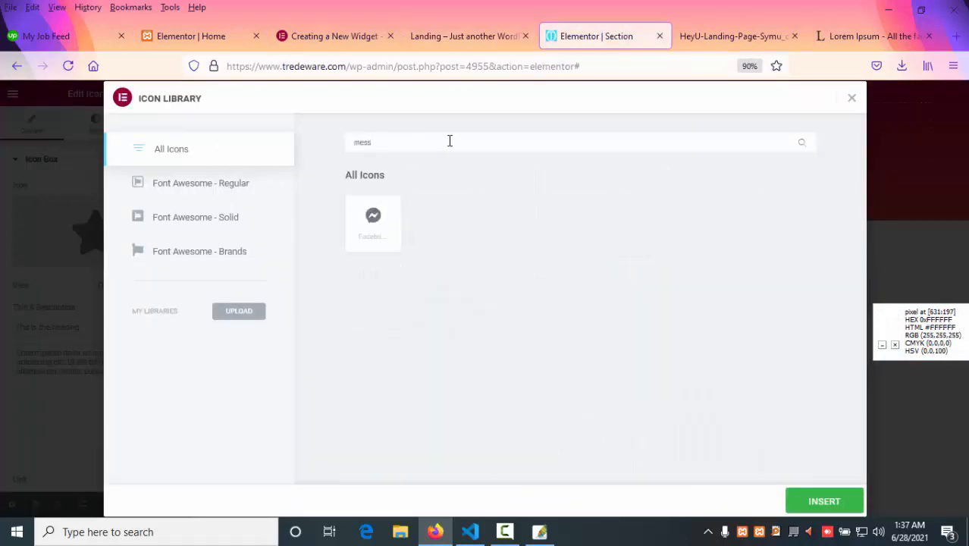
key("BackSpace")
key("BackSpace")
key("BackSpace")
key("BackSpace")
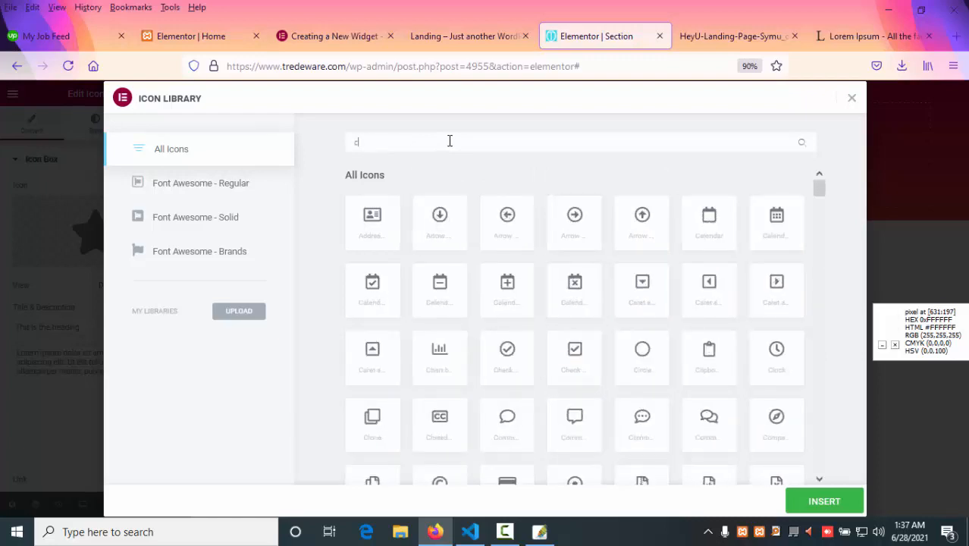
type("chat")
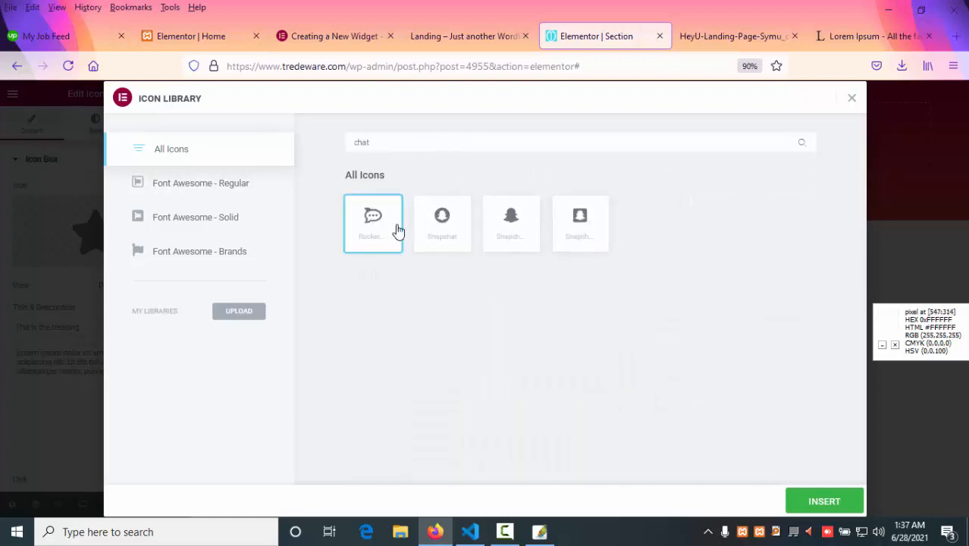
left_click(809, 506)
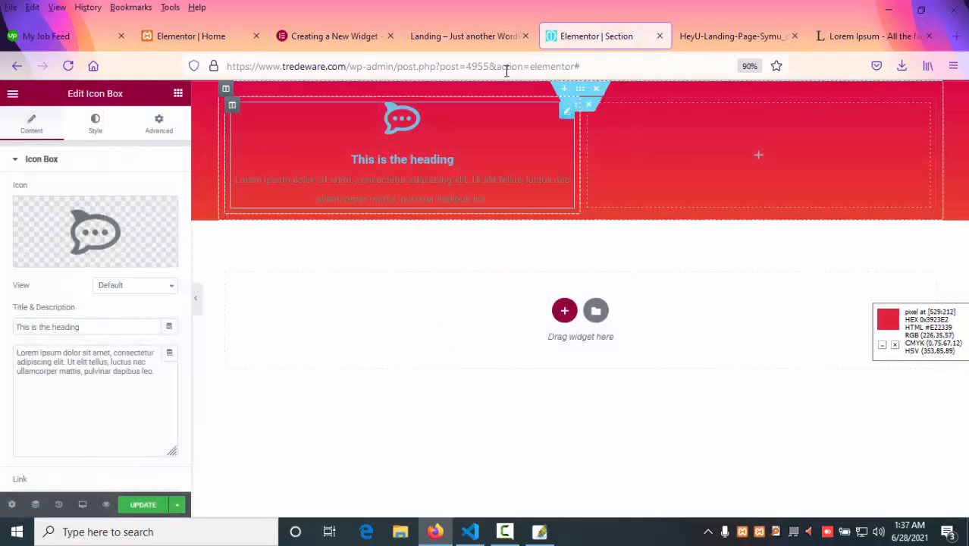
scroll(82, 274, "down", 3)
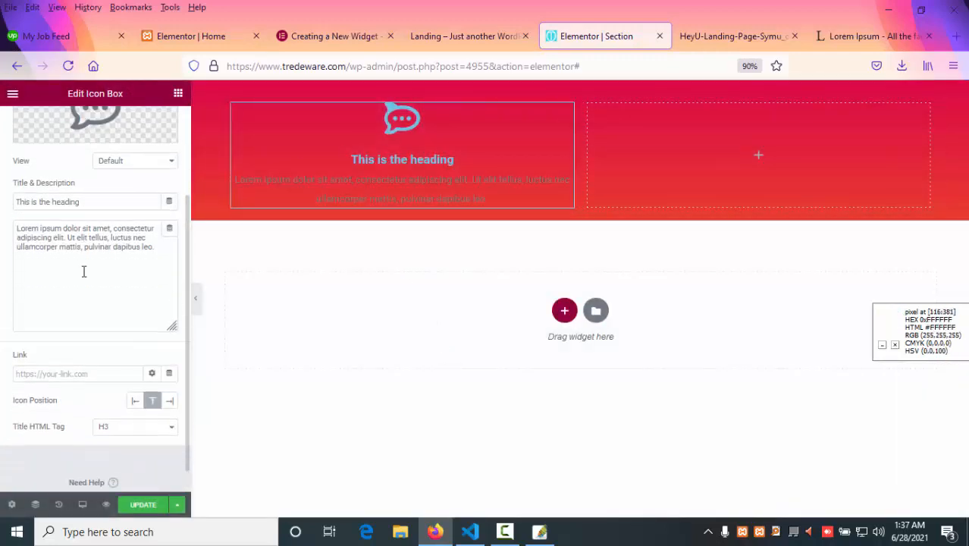
scroll(83, 271, "up", 2)
scroll(83, 271, "up", 1)
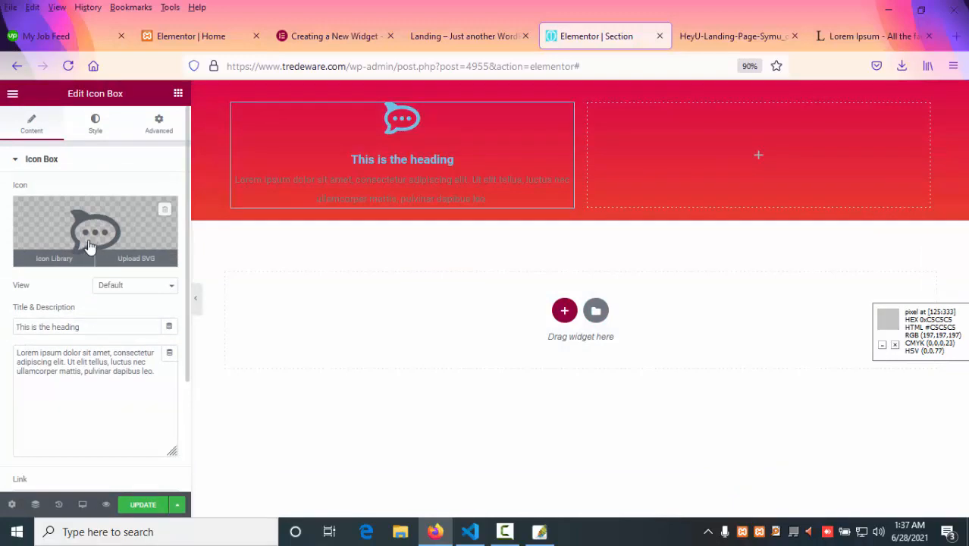
scroll(99, 294, "down", 1)
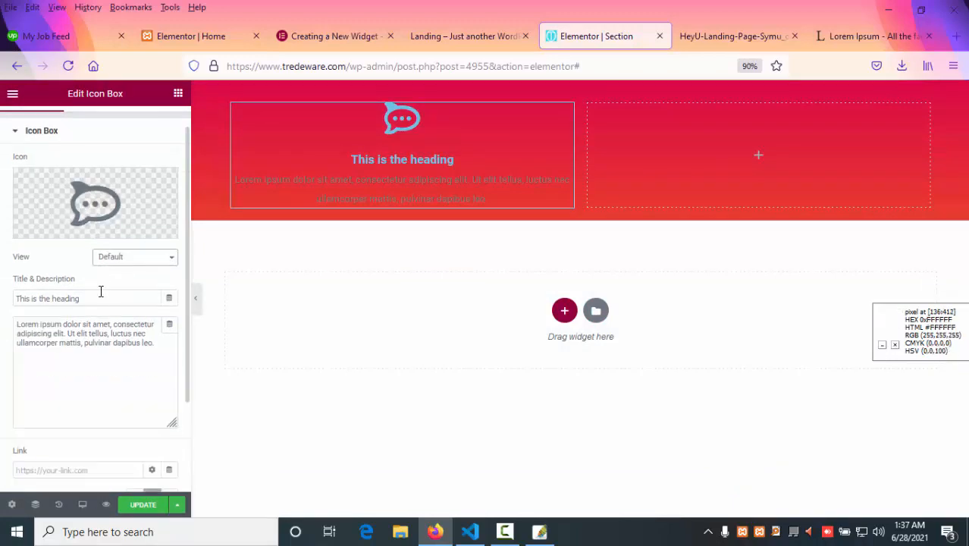
left_click_drag(123, 292, 2, 299)
key("ctrl+v")
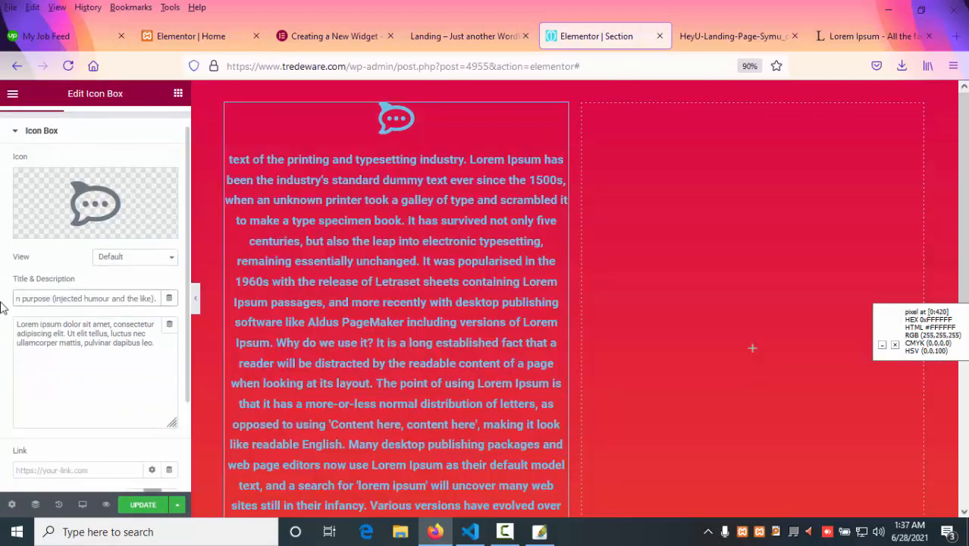
key("ctrl+z")
Step: Check the feature titles in the reference design and set the Icon Box title to "Start Conversion"
left_click(716, 44)
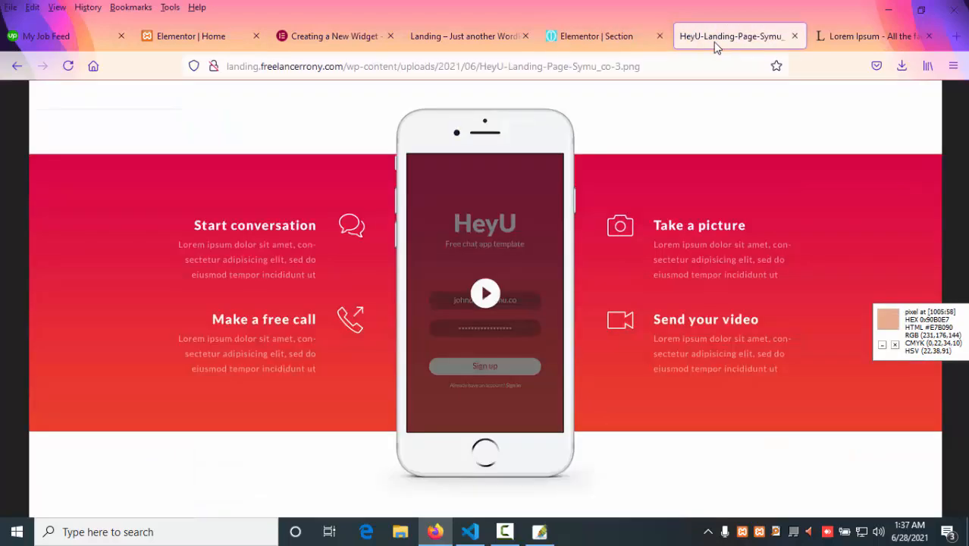
left_click(463, 37)
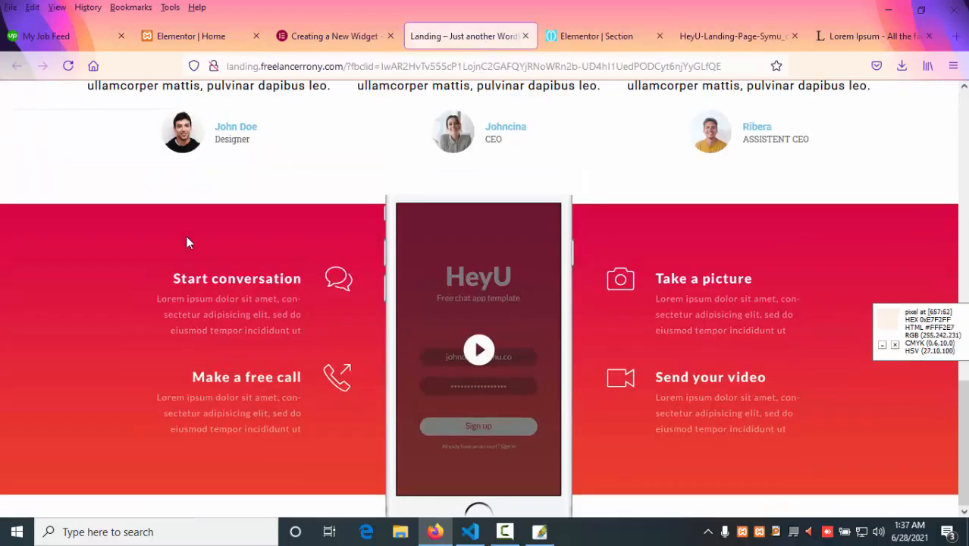
left_click(562, 38)
left_click(76, 297)
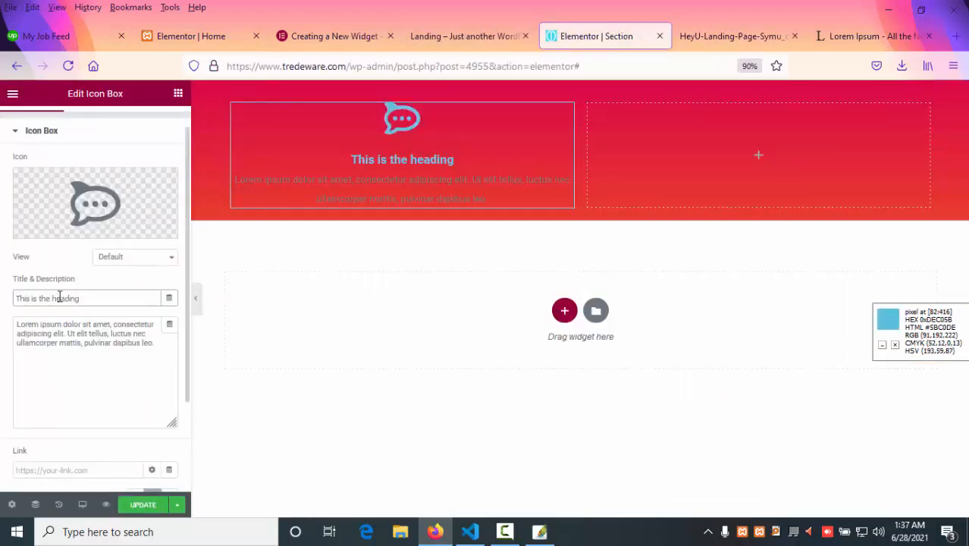
key("ctrl+a")
type("s")
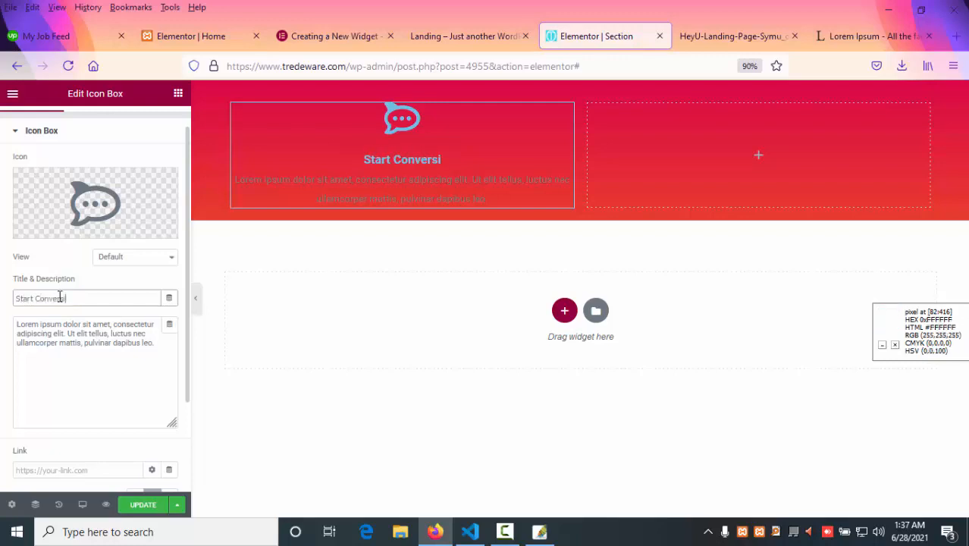
left_click(720, 36)
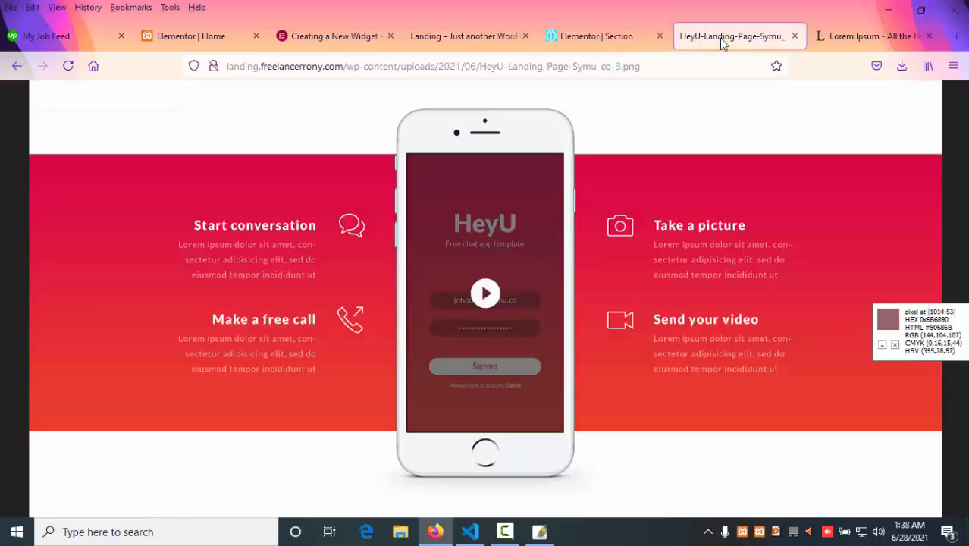
left_click(580, 37)
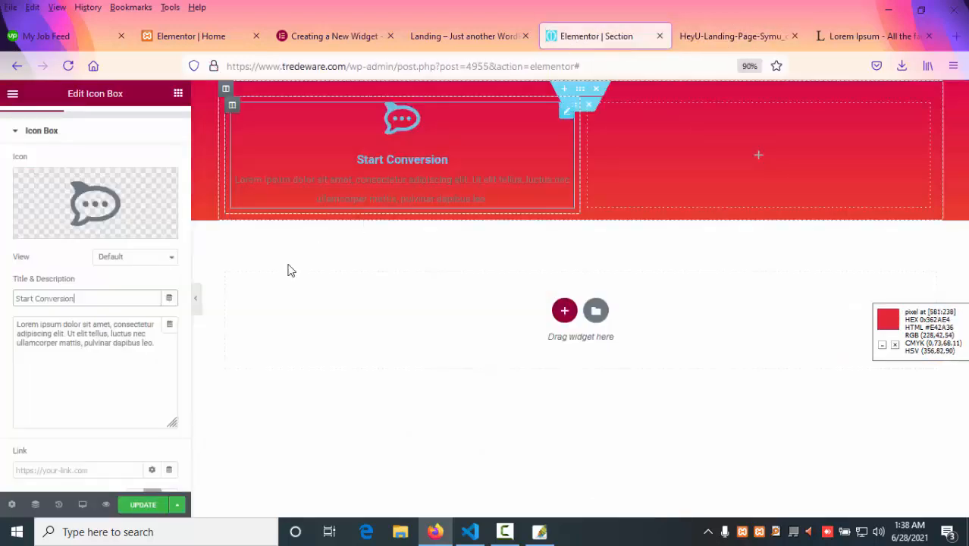
Step: Compare the layout with the design and set the Icon Box's icon position to the right of the text
left_click(135, 320)
left_click(705, 37)
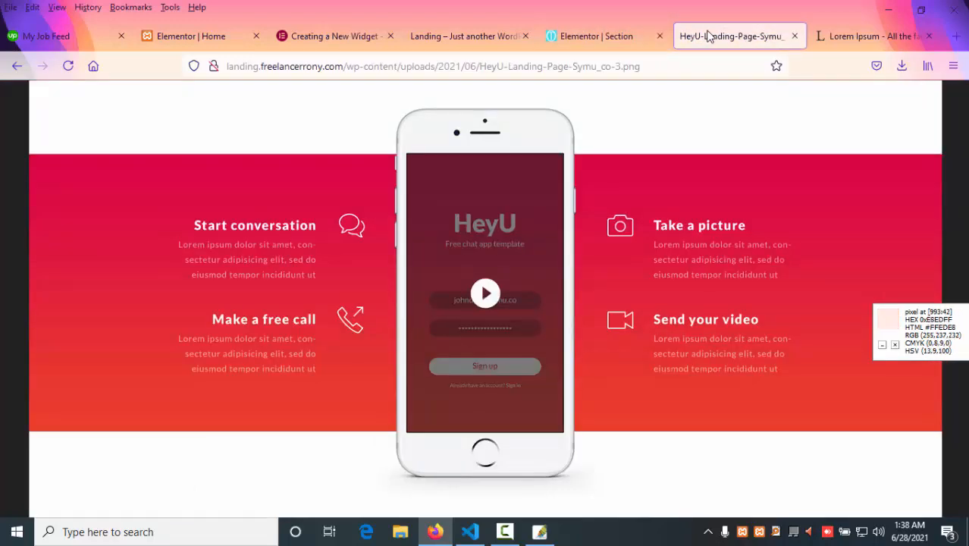
left_click(580, 37)
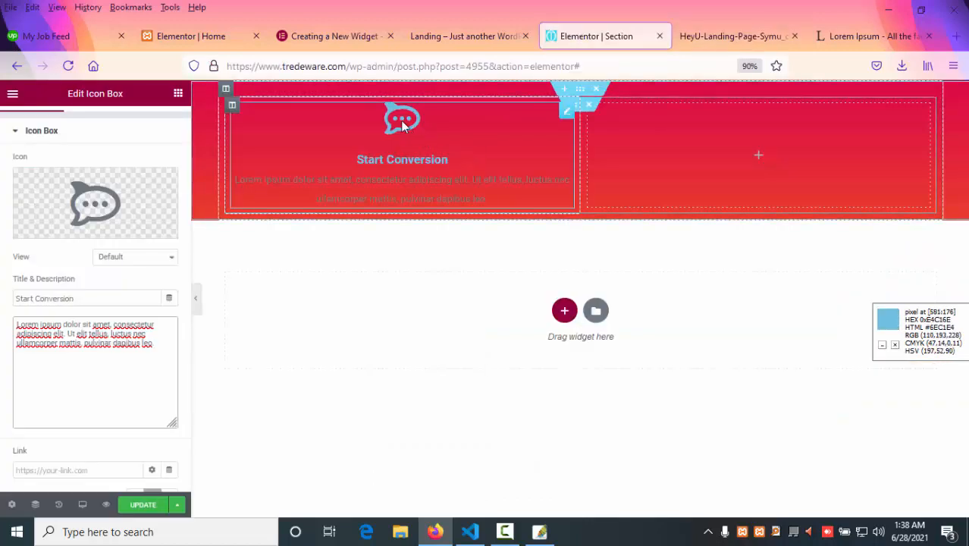
scroll(59, 330, "down", 3)
left_click(169, 373)
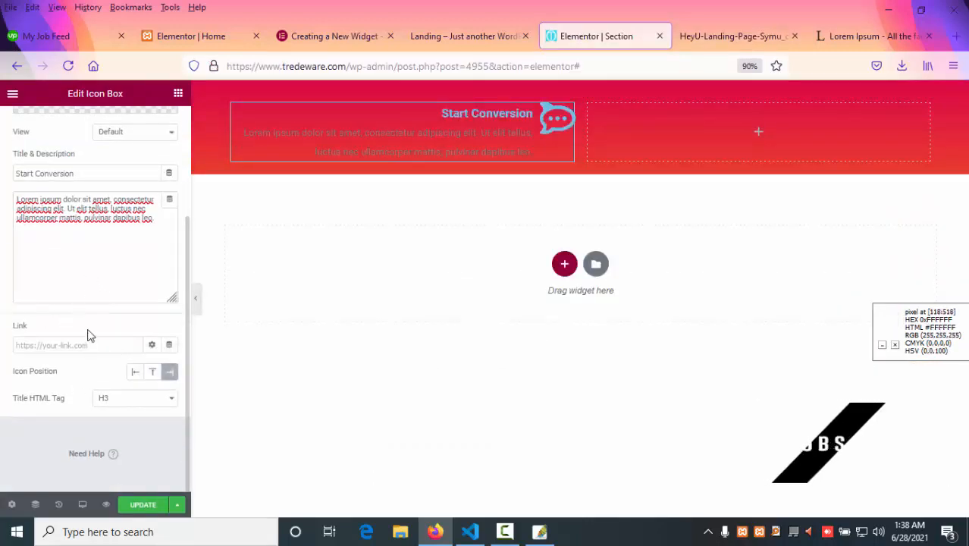
Step: Change the Icon Box icon's primary color to white in its style settings
scroll(87, 332, "up", 5)
left_click(30, 161)
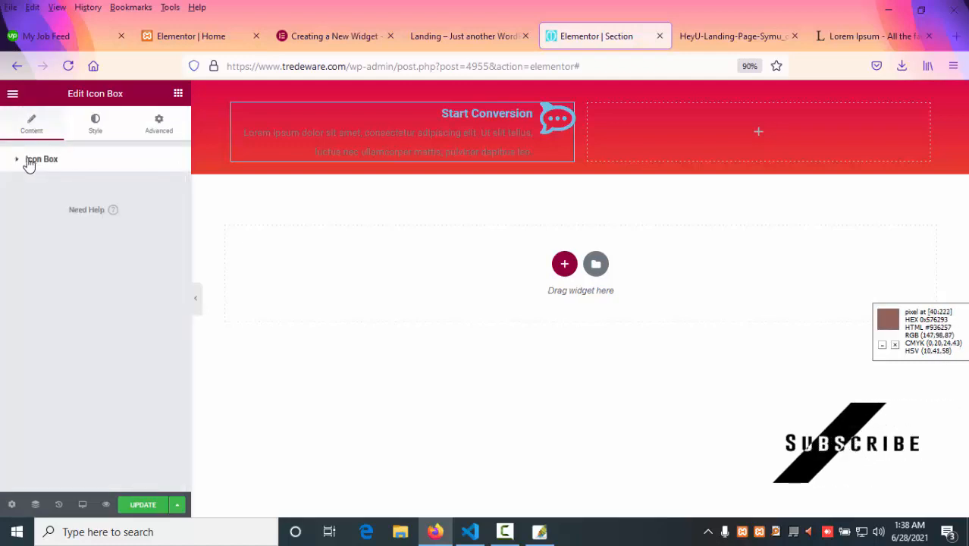
left_click(95, 121)
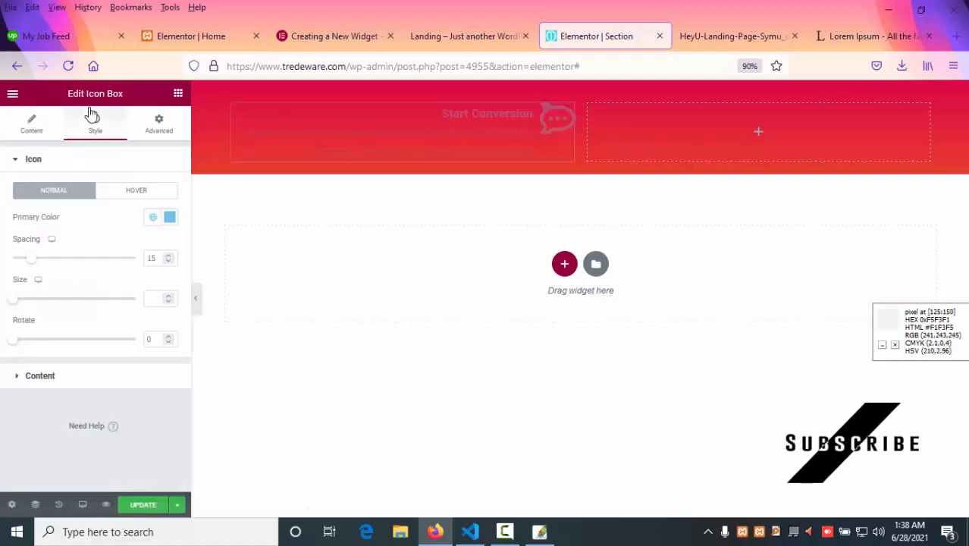
left_click(170, 218)
left_click_drag(45, 341, 21, 244)
left_click(118, 224)
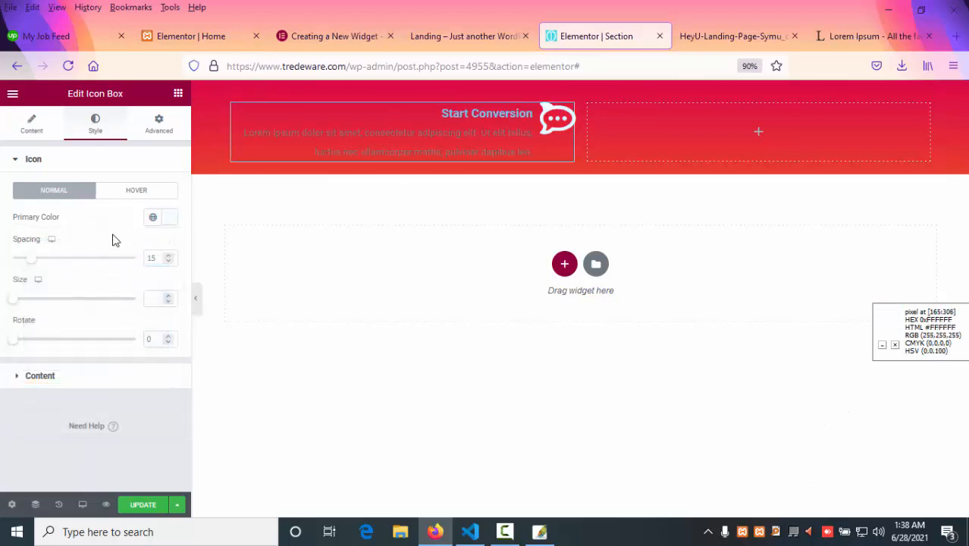
Step: Set the Icon Box title color to near-white #F9FDFF and the description color to white
left_click(40, 375)
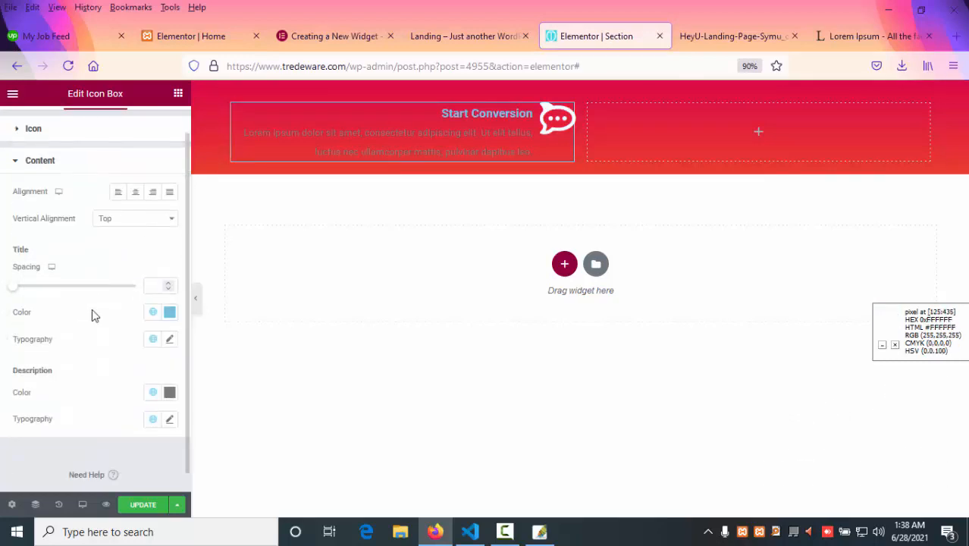
left_click(169, 312)
left_click_drag(57, 185, 28, 131)
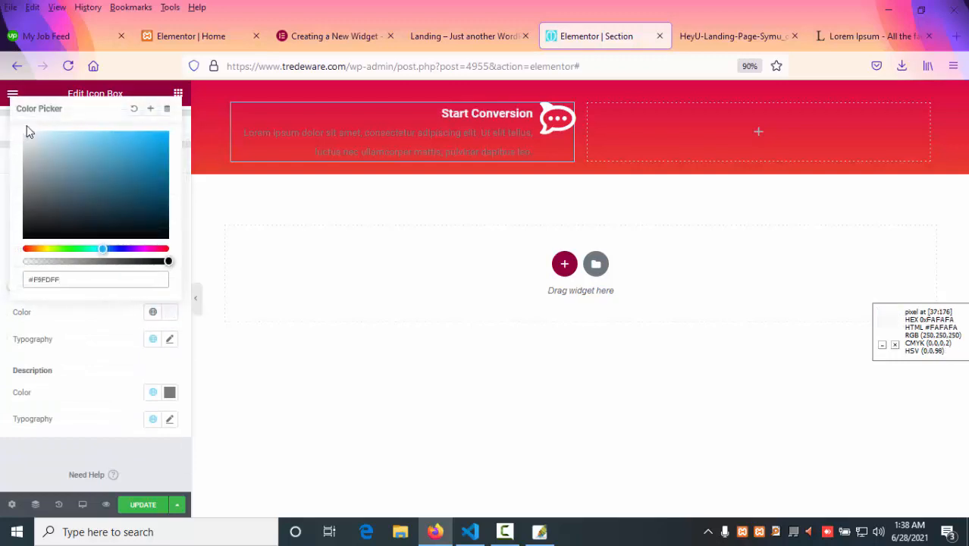
left_click(98, 379)
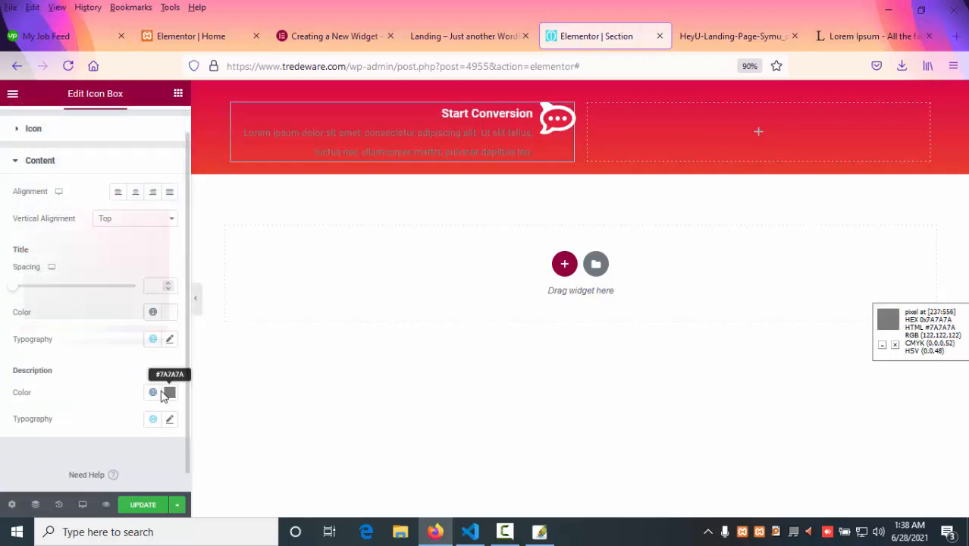
left_click(170, 392)
left_click_drag(62, 242, 21, 207)
left_click(97, 178)
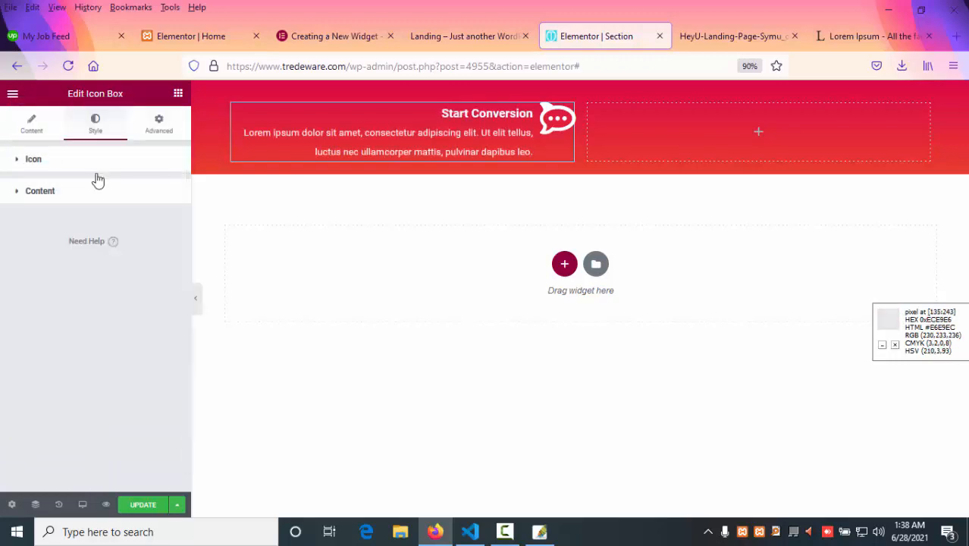
Step: Check the design and increase the spacing between the icon and the text to 59
left_click(704, 64)
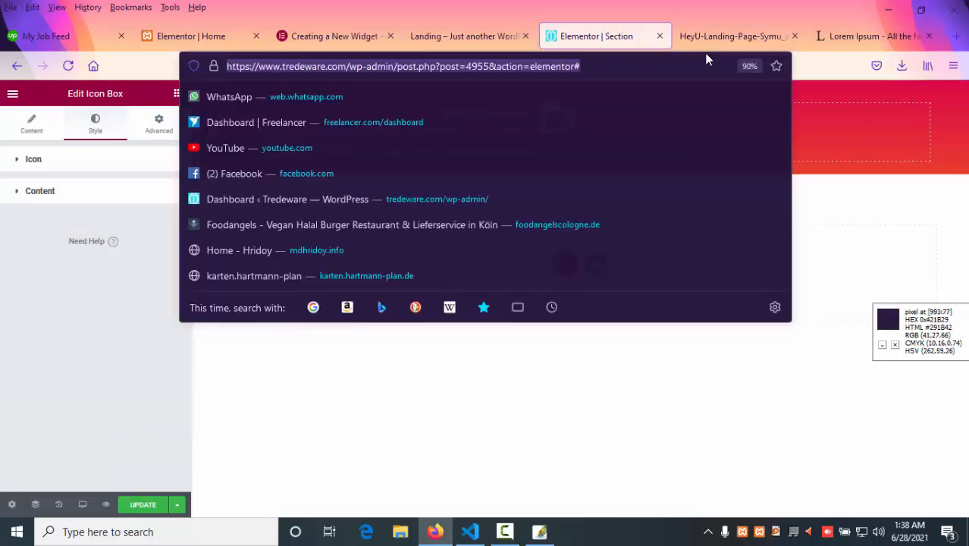
left_click(710, 42)
left_click(622, 36)
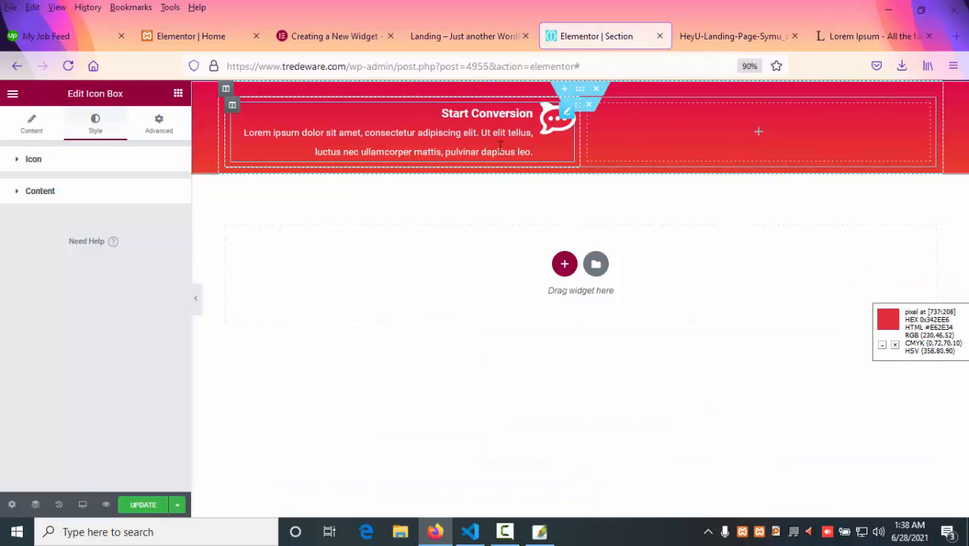
left_click(17, 160)
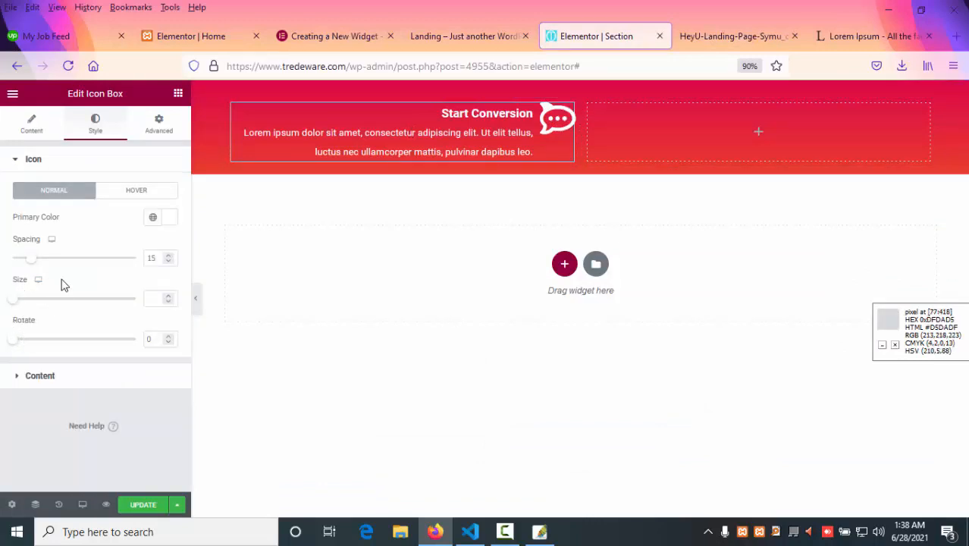
mouse_move(31, 261)
left_mouse_down()
mouse_move(60, 260)
mouse_move(41, 260)
left_mouse_up()
mouse_move(82, 260)
left_mouse_down()
mouse_move(72, 258)
mouse_move(85, 263)
left_mouse_up()
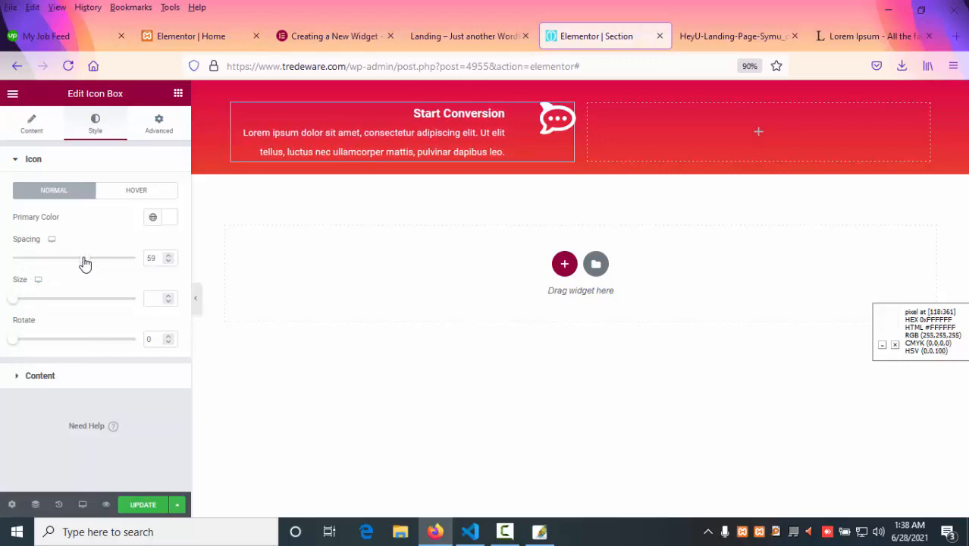
Step: Compare with the reference page and center-align the Icon Box's title and description
left_click(469, 38)
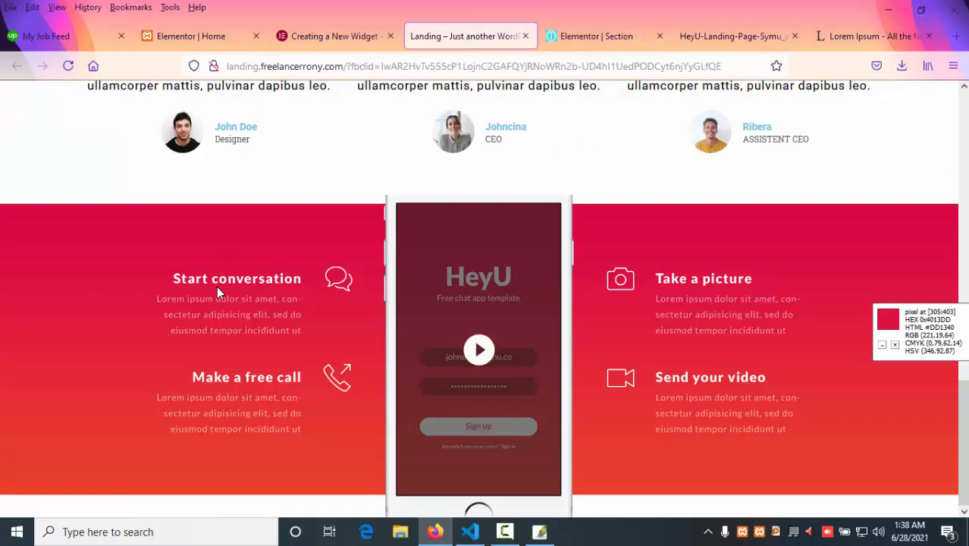
left_click(576, 38)
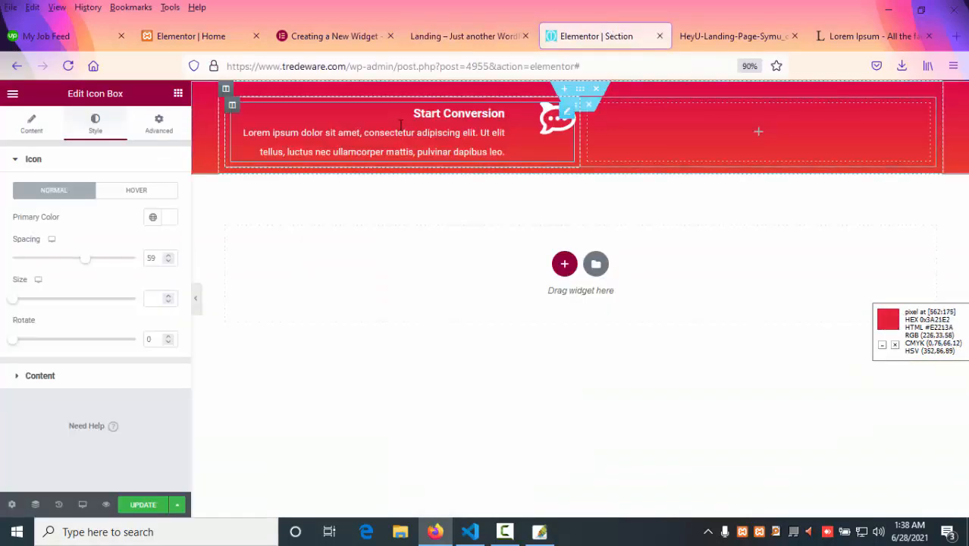
left_click(40, 376)
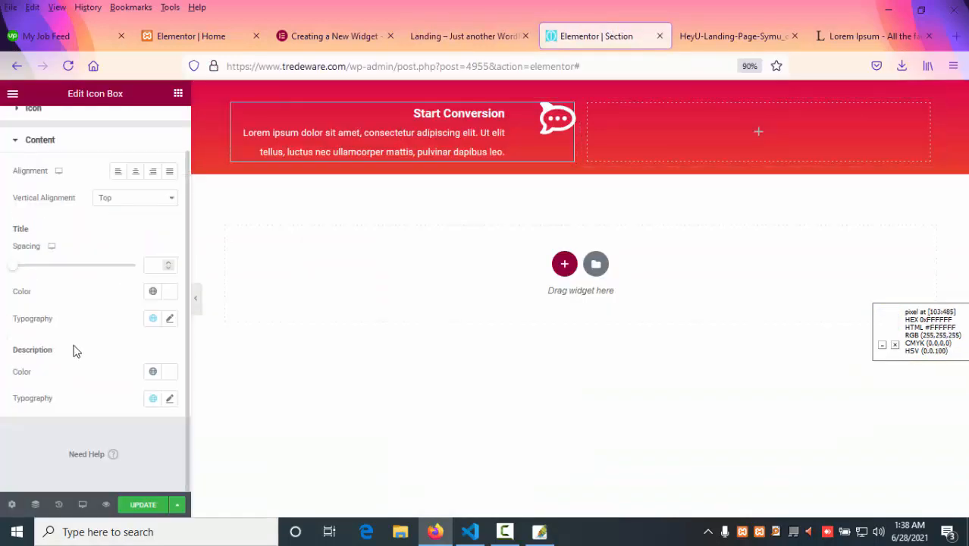
left_click(137, 173)
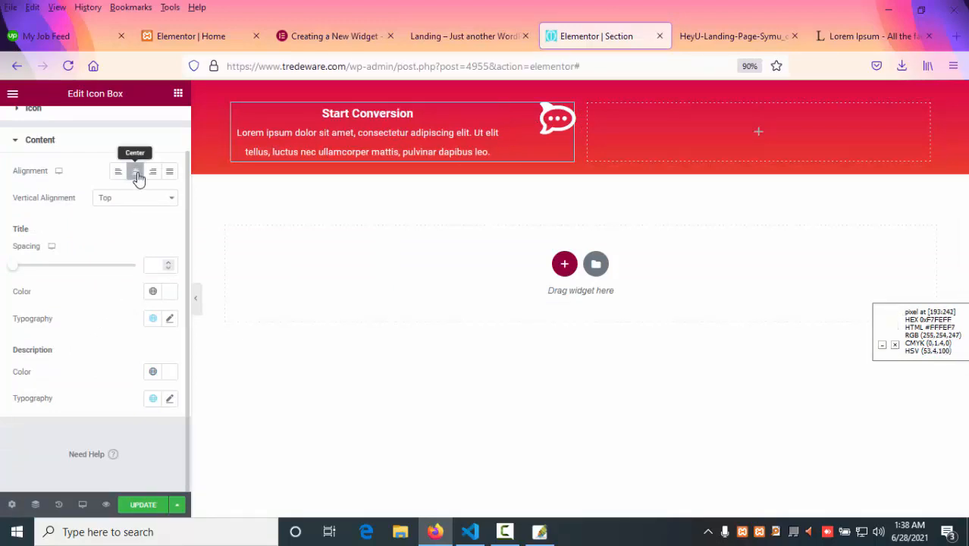
Step: Reduce the spacing between the Icon Box's icon and its text to 21
scroll(4, 215, "up", 2)
left_click(20, 168)
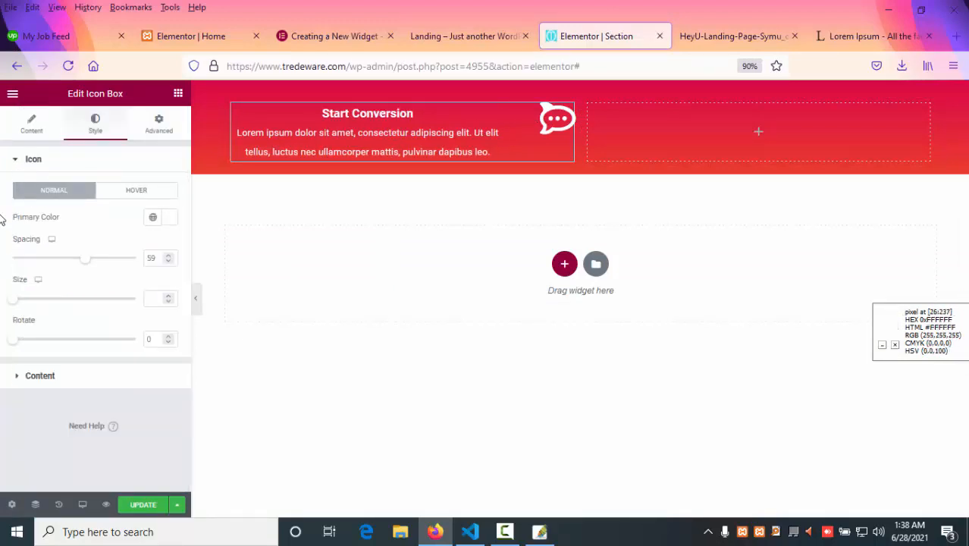
left_click_drag(87, 264, 40, 261)
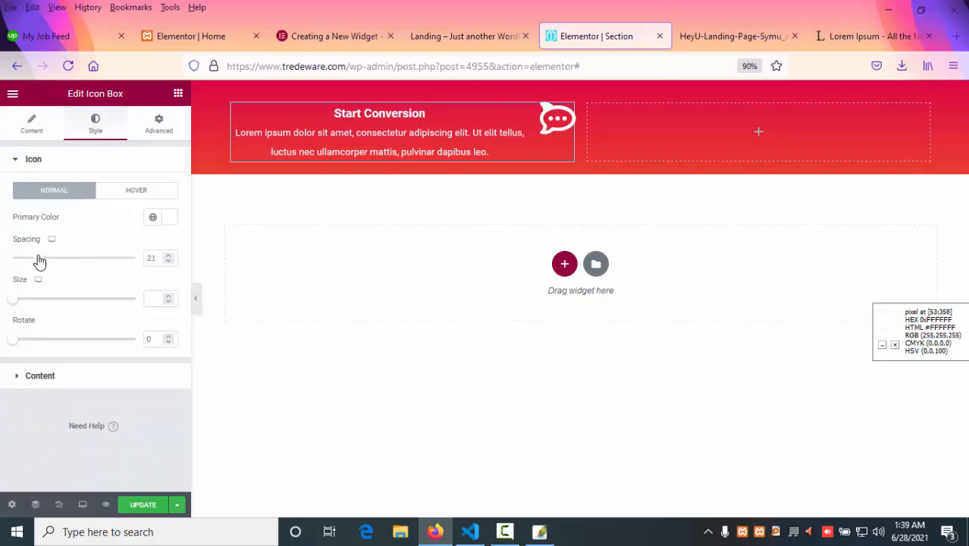
left_click(21, 158)
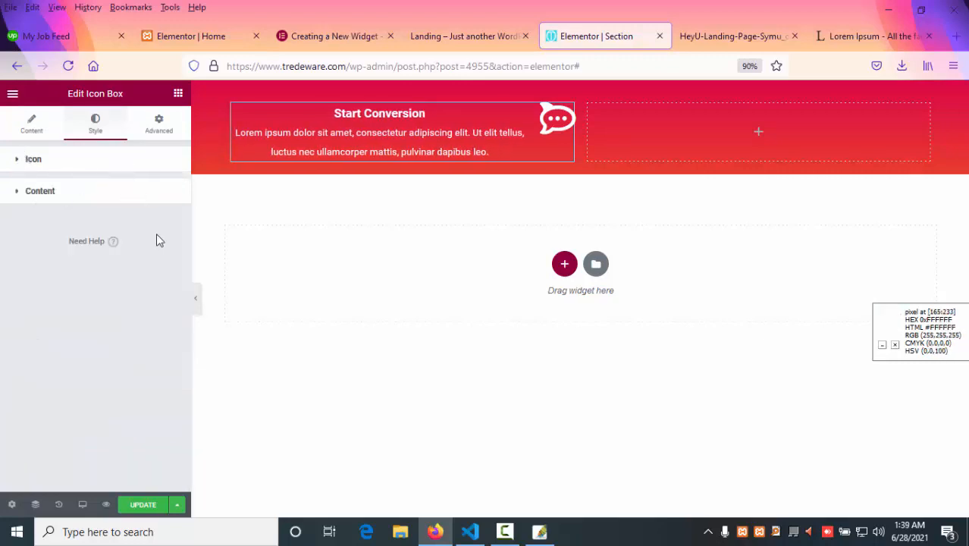
Step: Check the design image, unlink the Icon Box's padding values and set the right and left padding to 20 px
left_click(717, 36)
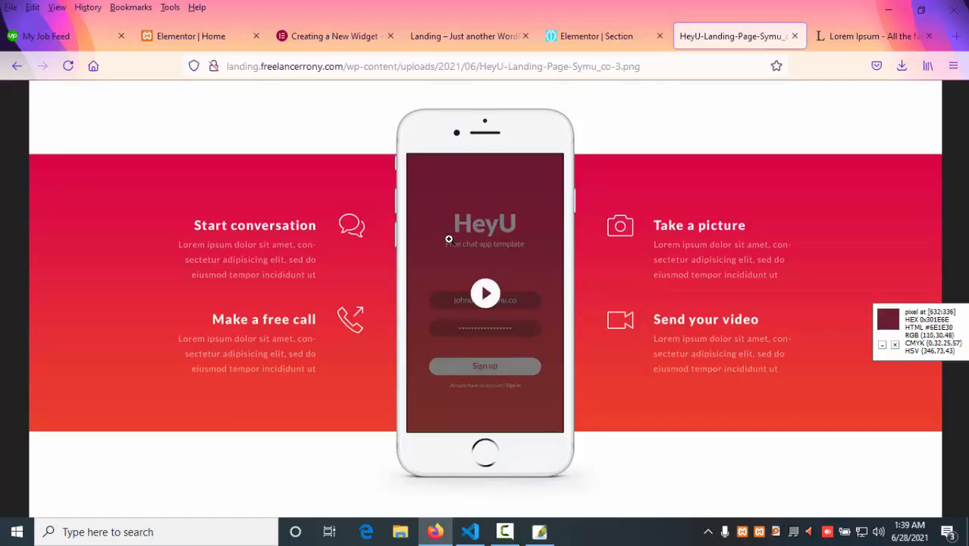
left_click(555, 40)
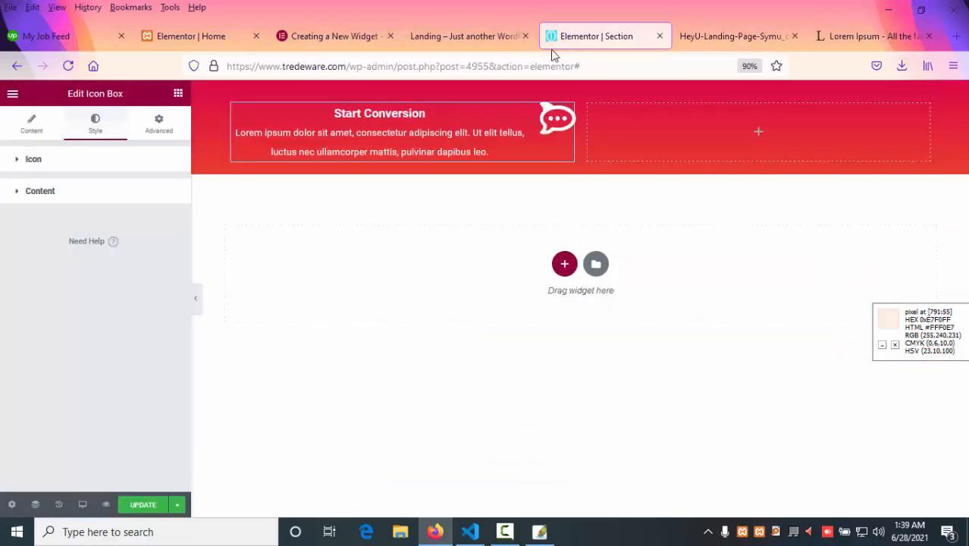
left_click(161, 127)
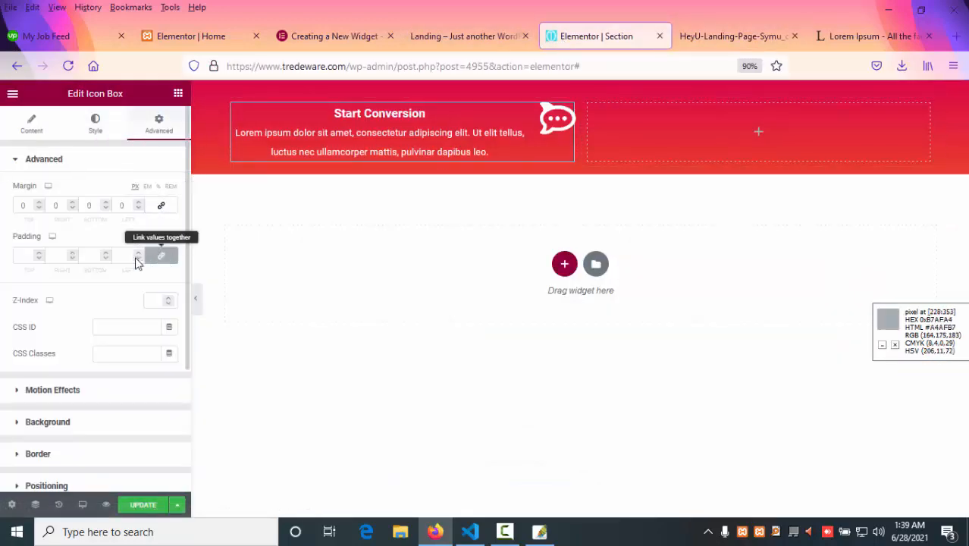
left_click(161, 256)
mouse_move(27, 256)
left_mouse_down()
mouse_move(17, 256)
mouse_move(45, 260)
left_mouse_up()
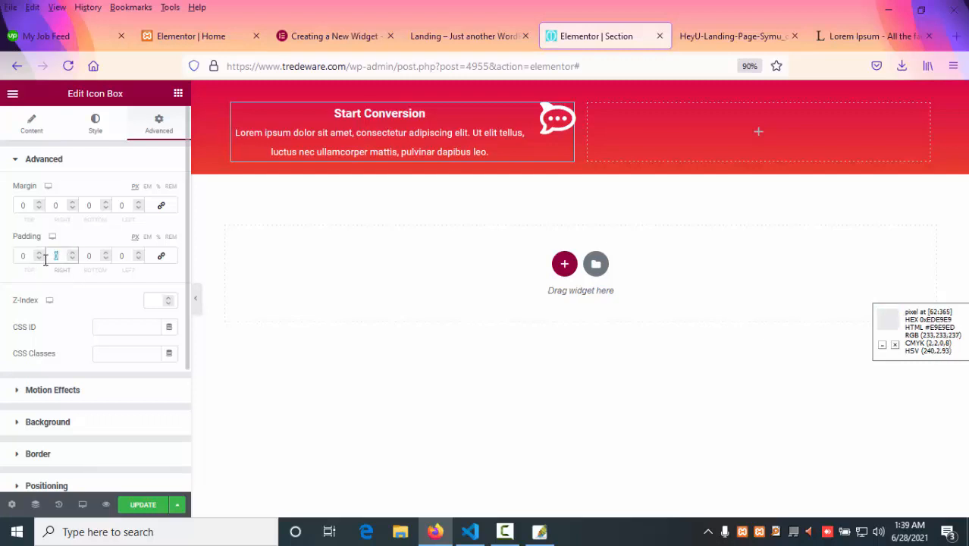
type("2")
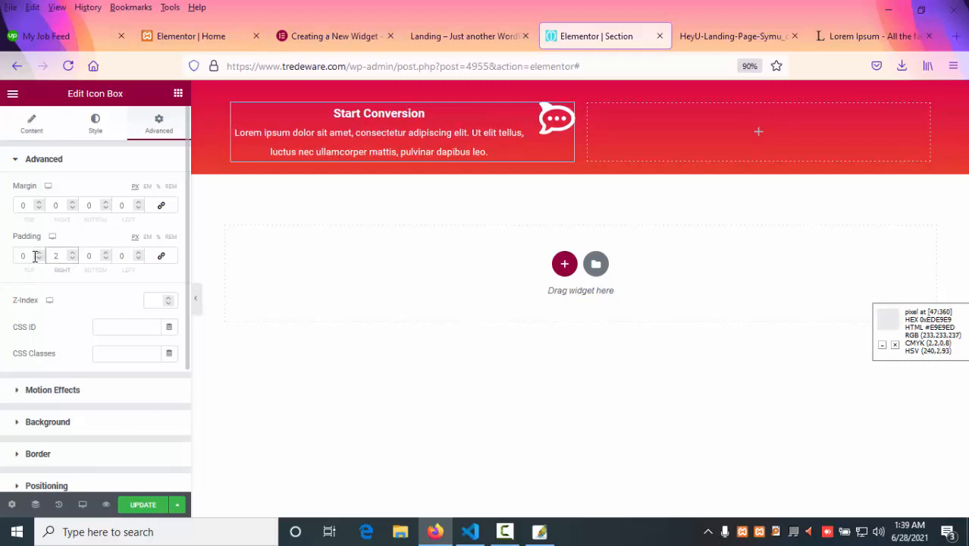
type("020")
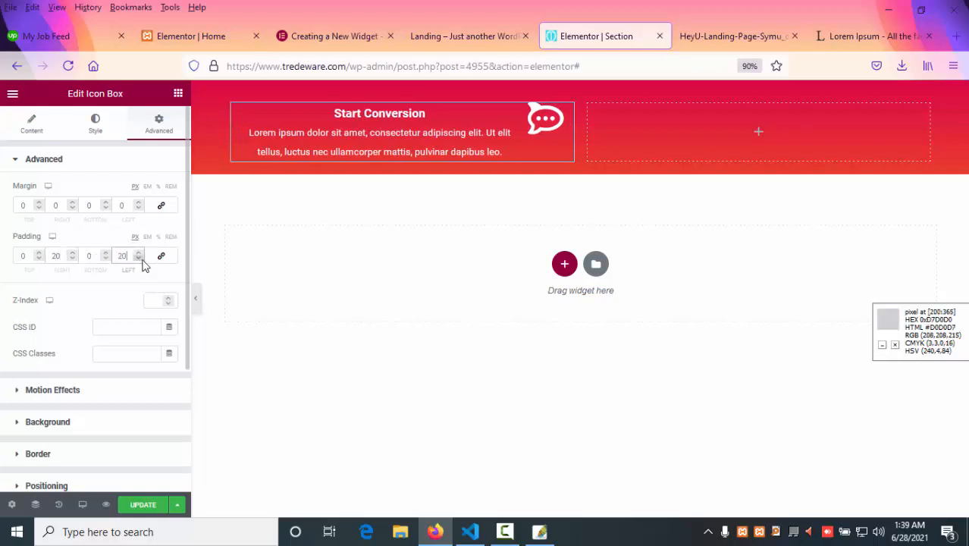
Step: Try increasing the Icon Box's padding to 48 px on the left and 37 px on the right
scroll(143, 260, "up", 3)
scroll(141, 258, "up", 20)
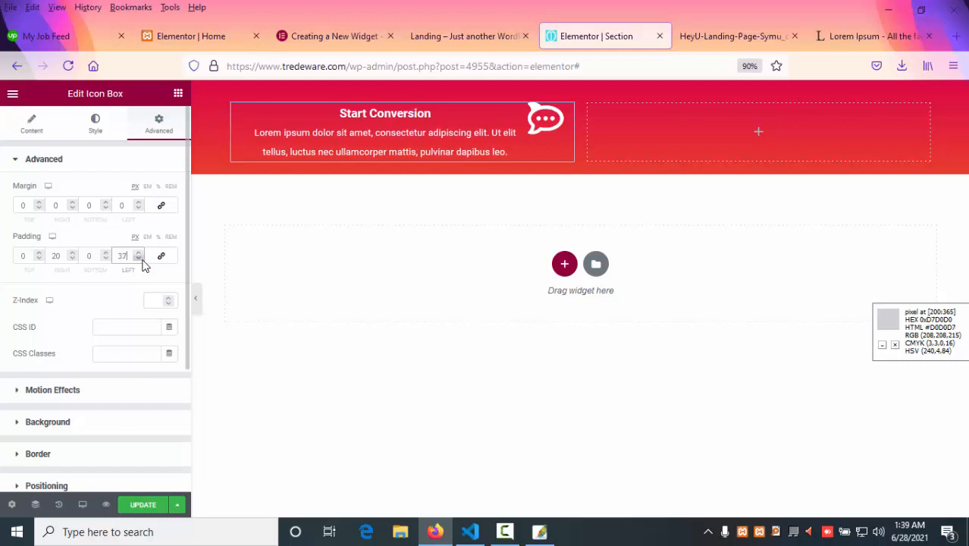
scroll(65, 256, "up", 17)
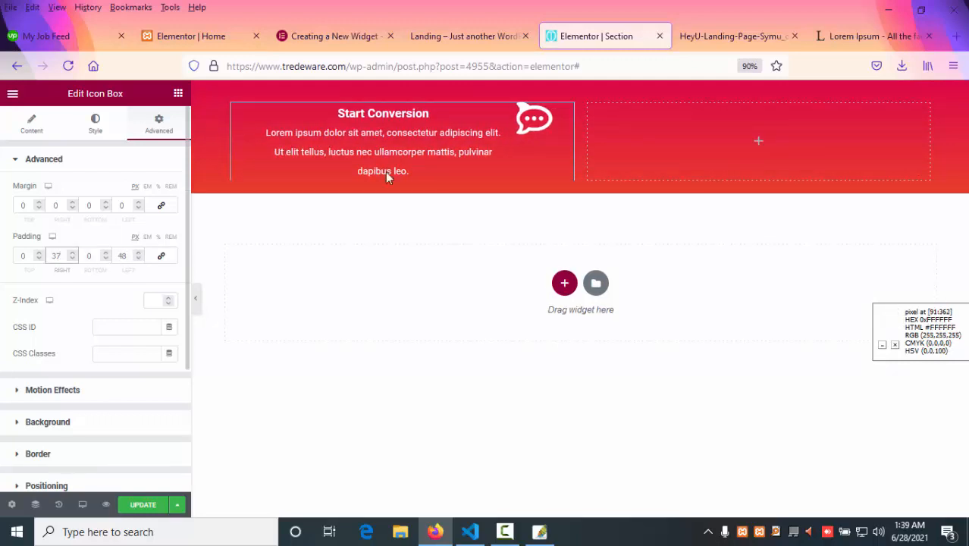
Step: Compare with the design image and set the Icon Box's right and left padding to 30 px each
left_click(701, 34)
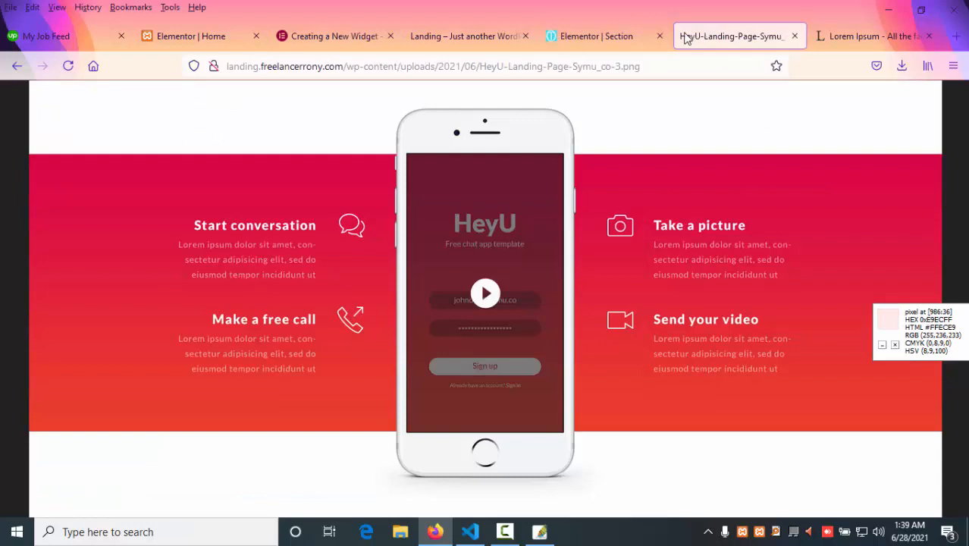
left_click(614, 38)
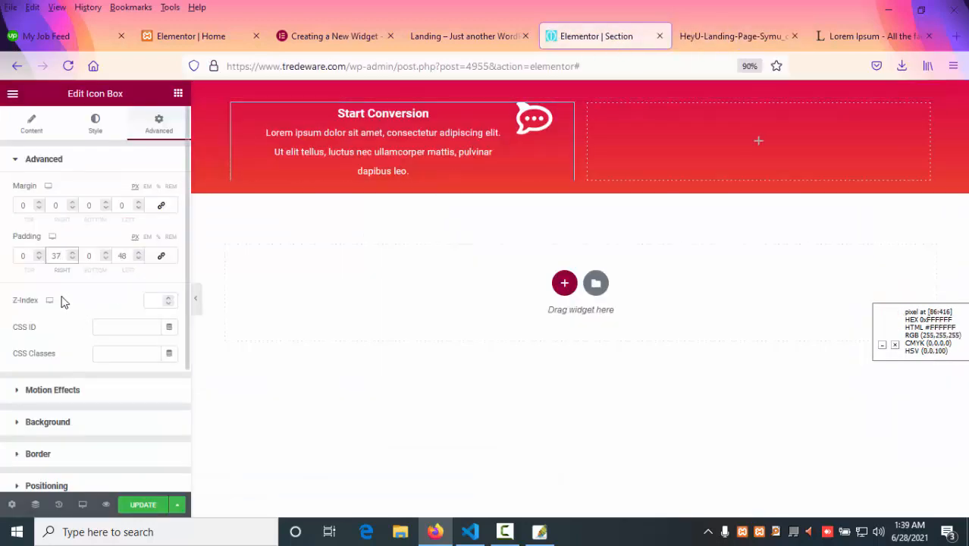
key("Down")
key("Down")
key("Down")
key("Down")
key("Down")
key("Down")
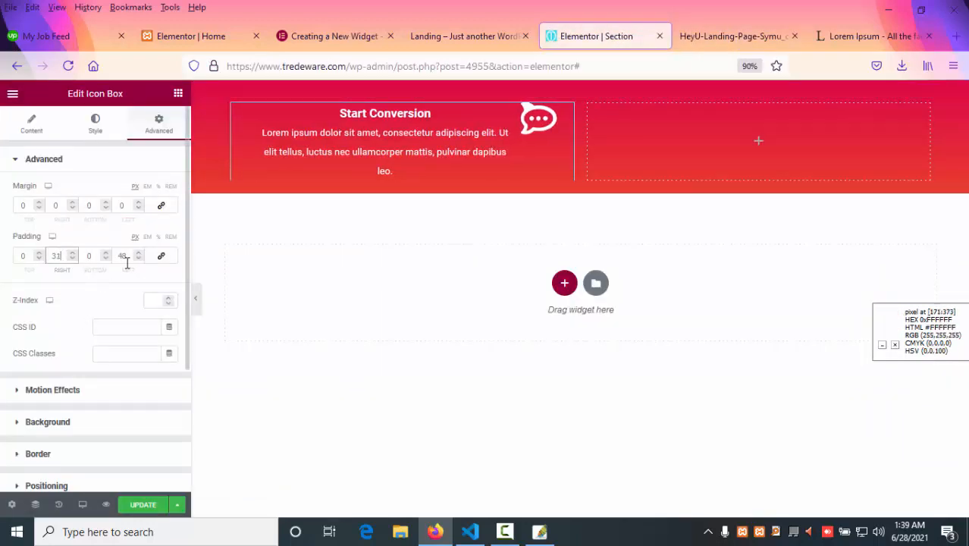
key("Down")
left_click(123, 255)
type("30")
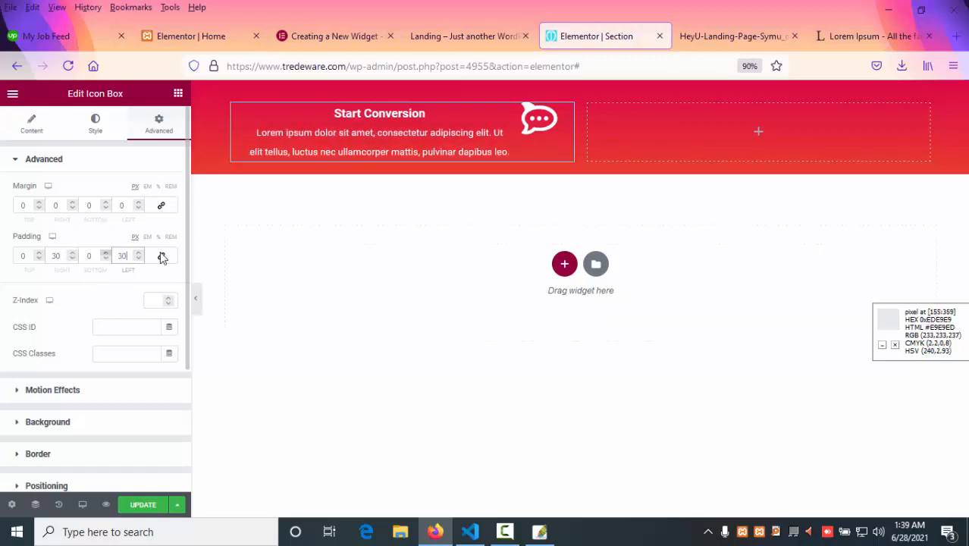
right_click(233, 110)
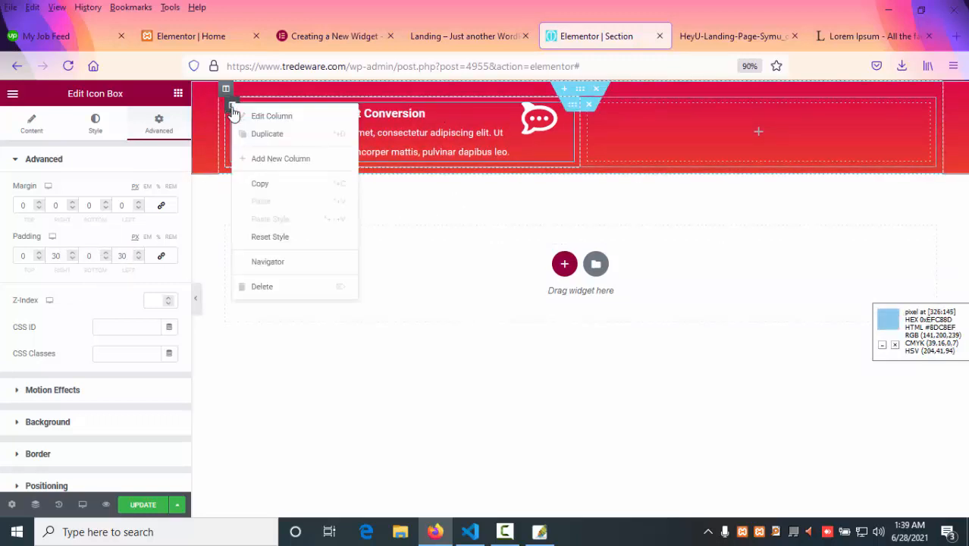
left_click(255, 136)
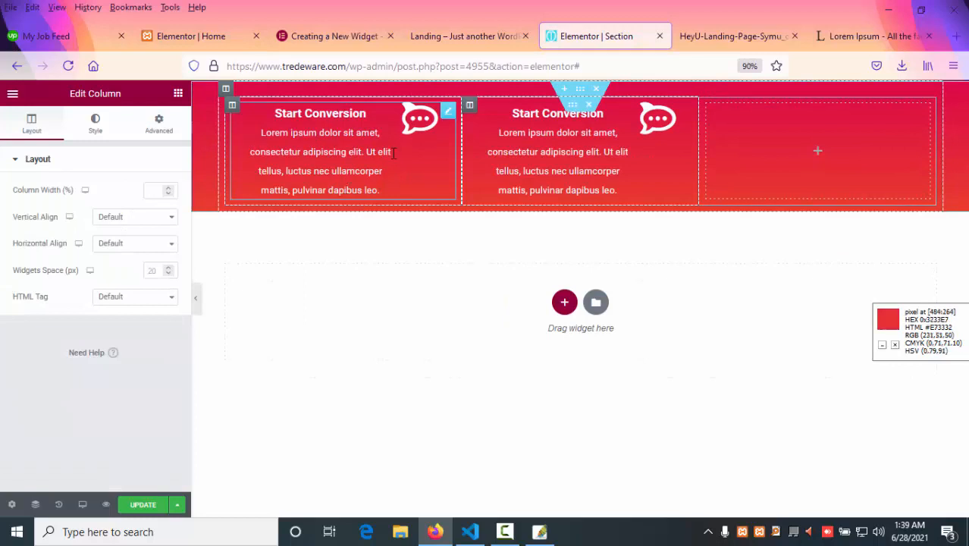
right_click(470, 105)
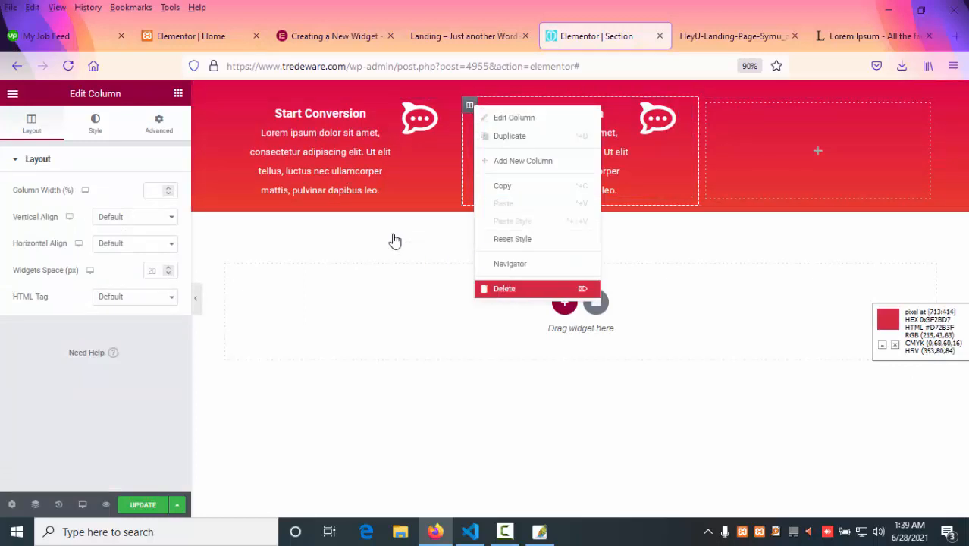
left_click(504, 288)
Step: Duplicate the Start Conversion Icon Box within its column
right_click(275, 114)
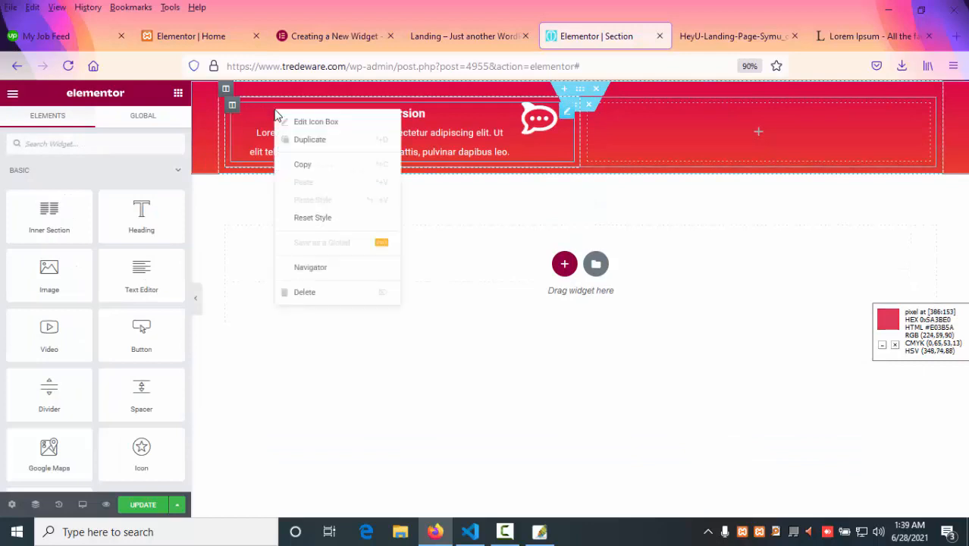
left_click(296, 139)
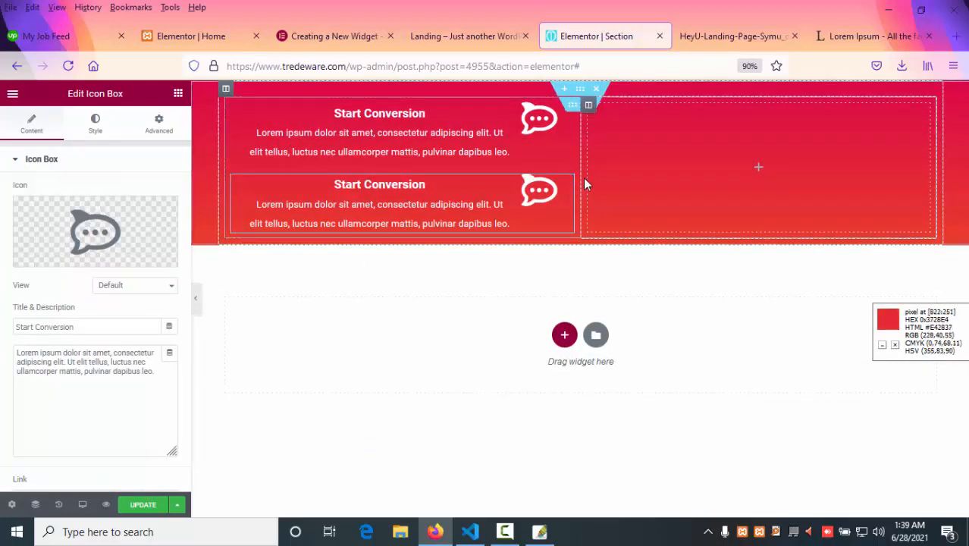
Step: Duplicate the column holding the two Icon Boxes and move the copy past the empty column, leaving the empty one in the middle
right_click(232, 105)
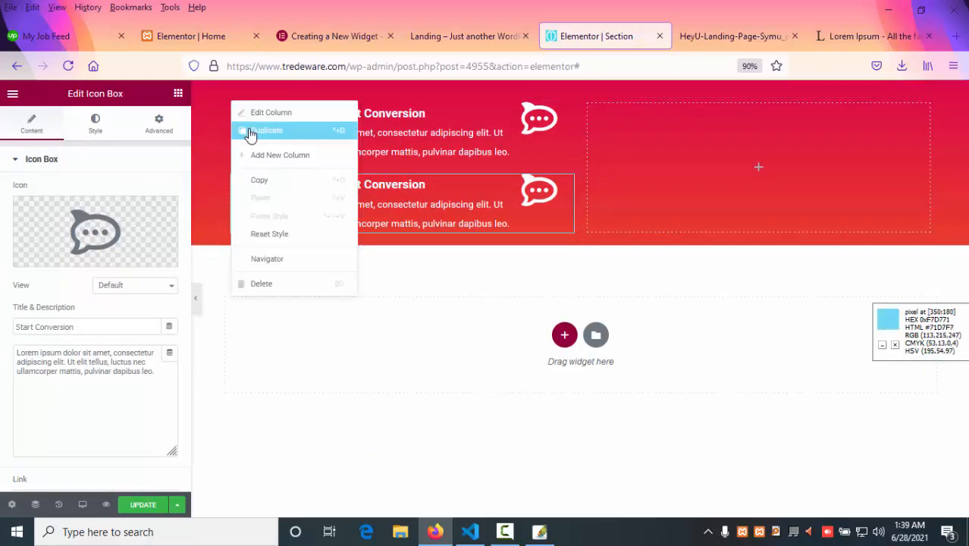
left_click(250, 130)
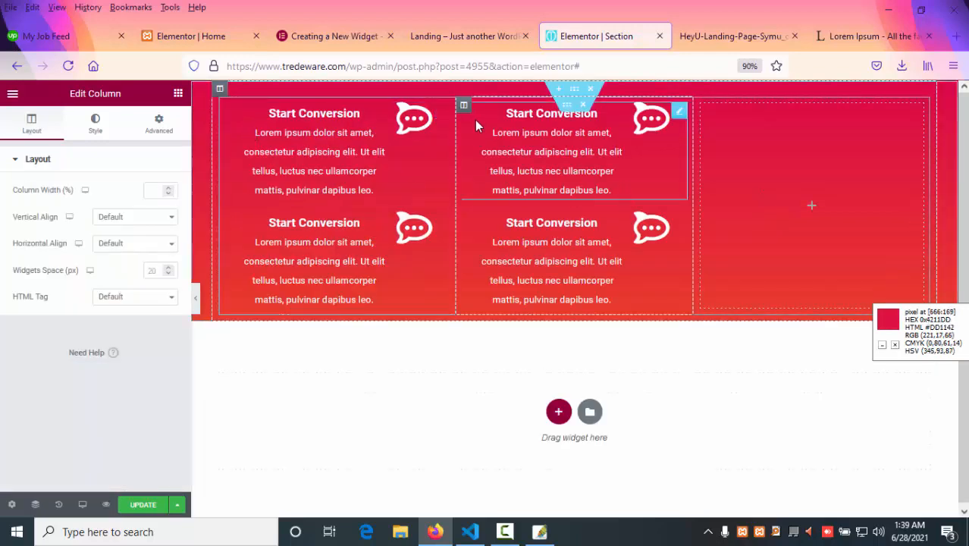
left_click_drag(463, 105, 770, 108)
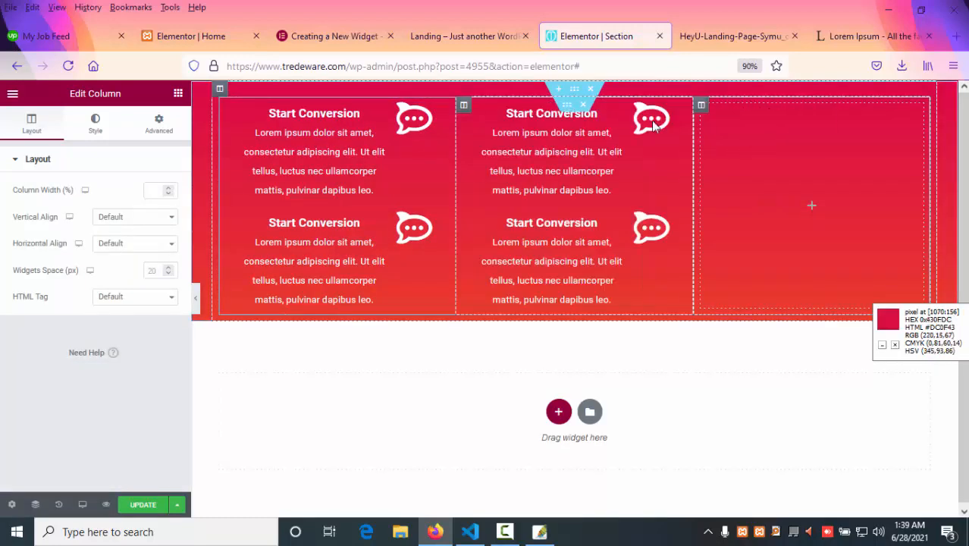
left_click_drag(463, 105, 802, 195)
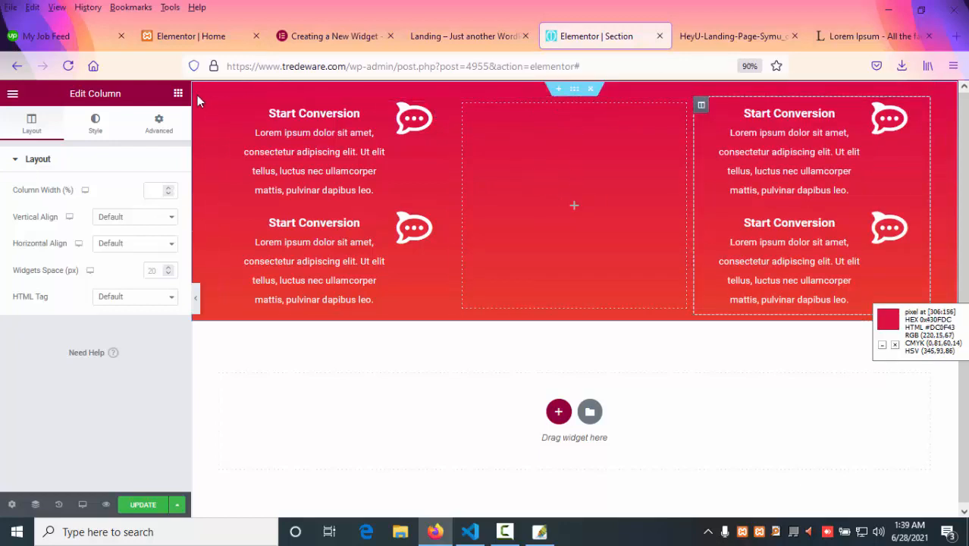
Step: Find the Image widget and add it to the empty middle column
left_click(178, 94)
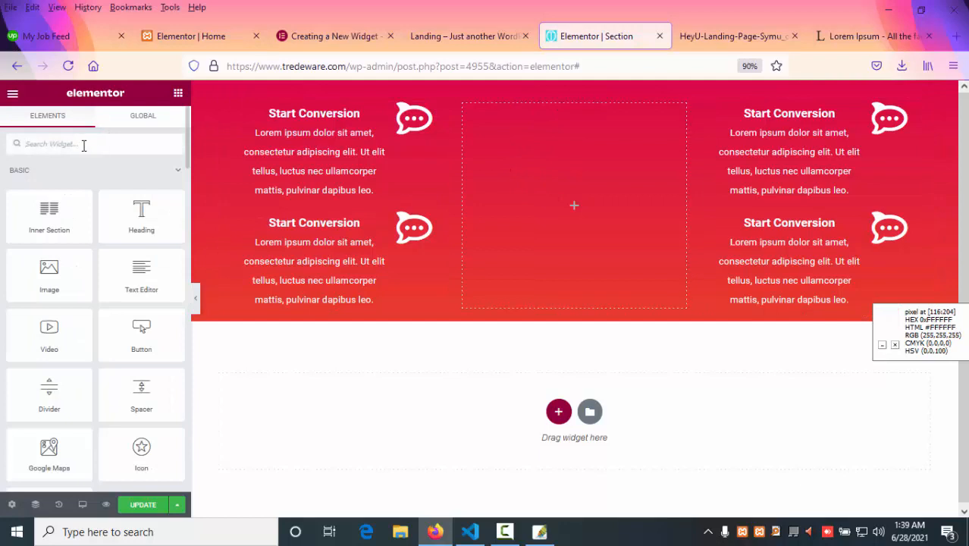
type("imad")
key("BackSpace")
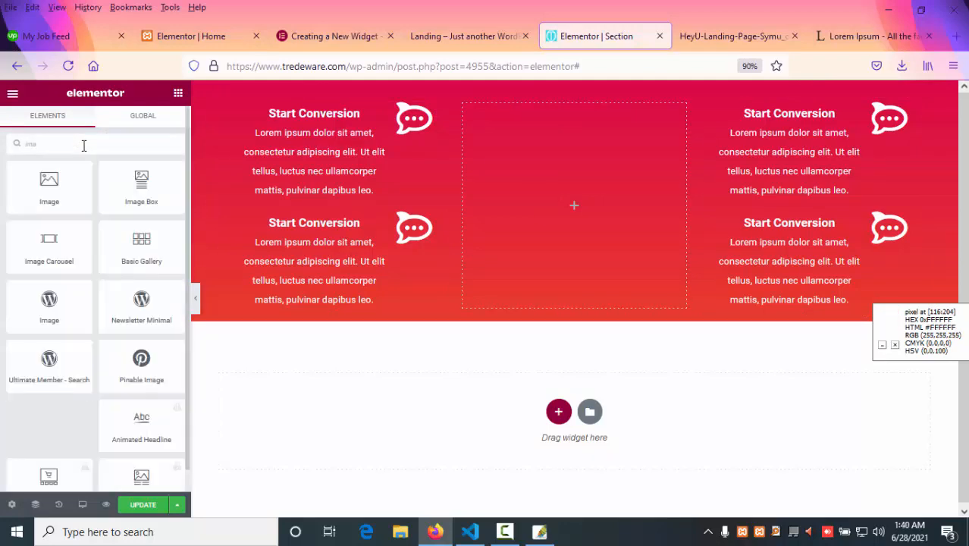
left_click_drag(83, 186, 515, 199)
Step: Upload gg.jpg from the Pictures folder and insert it as the image of the middle column's Image widget
left_click(113, 242)
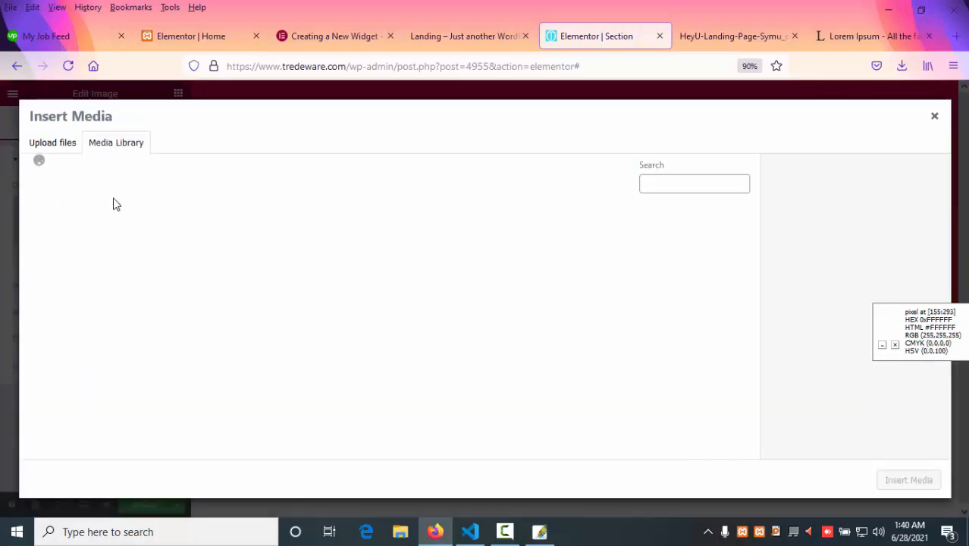
left_click(47, 150)
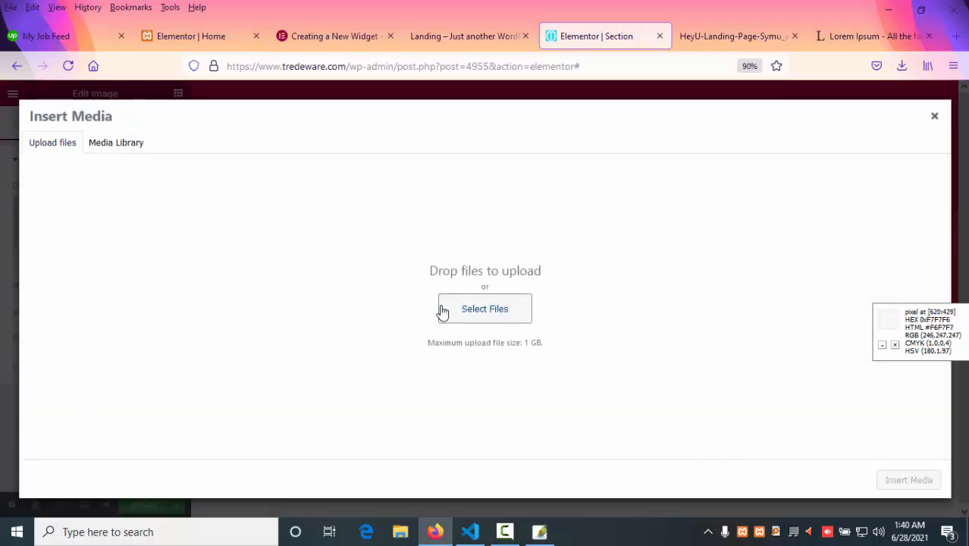
scroll(80, 169, "up", 2)
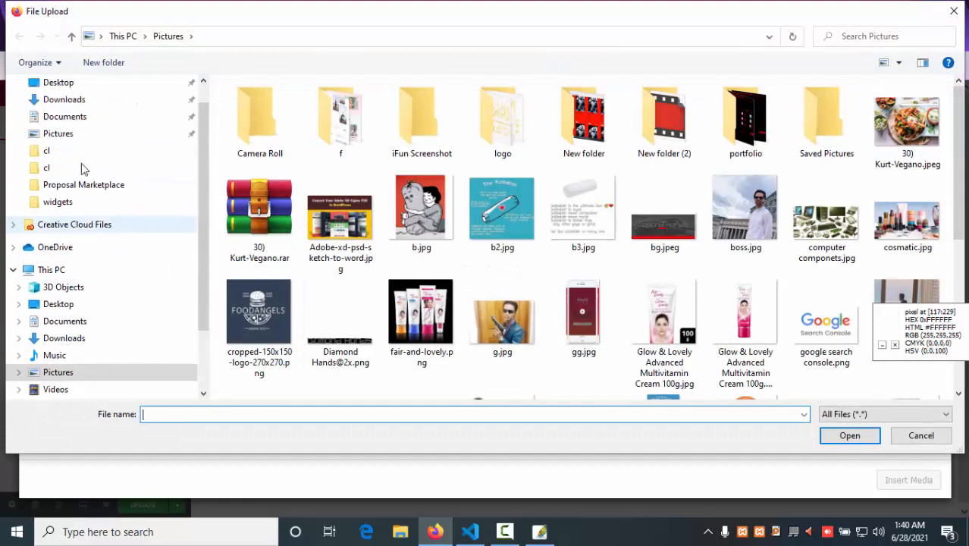
left_click(69, 136)
left_click(426, 220)
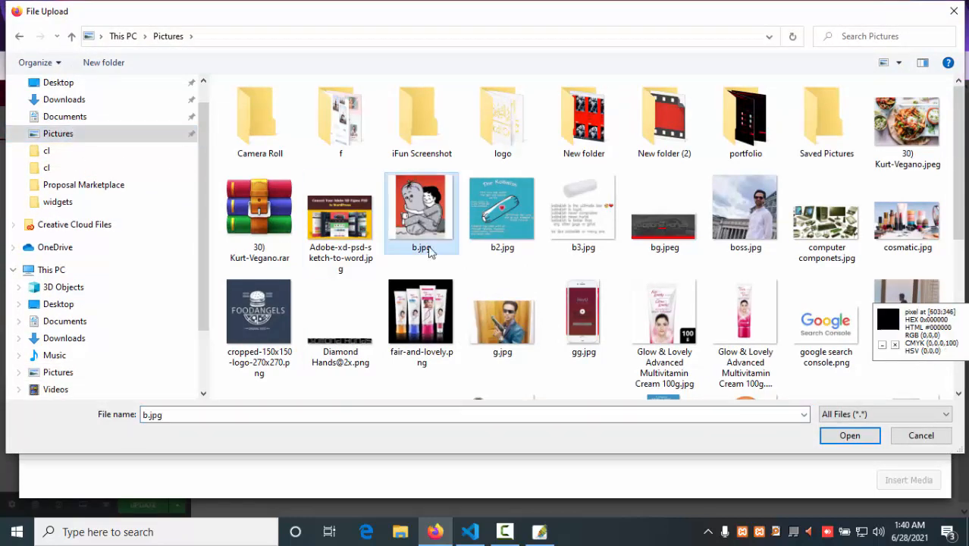
key("g")
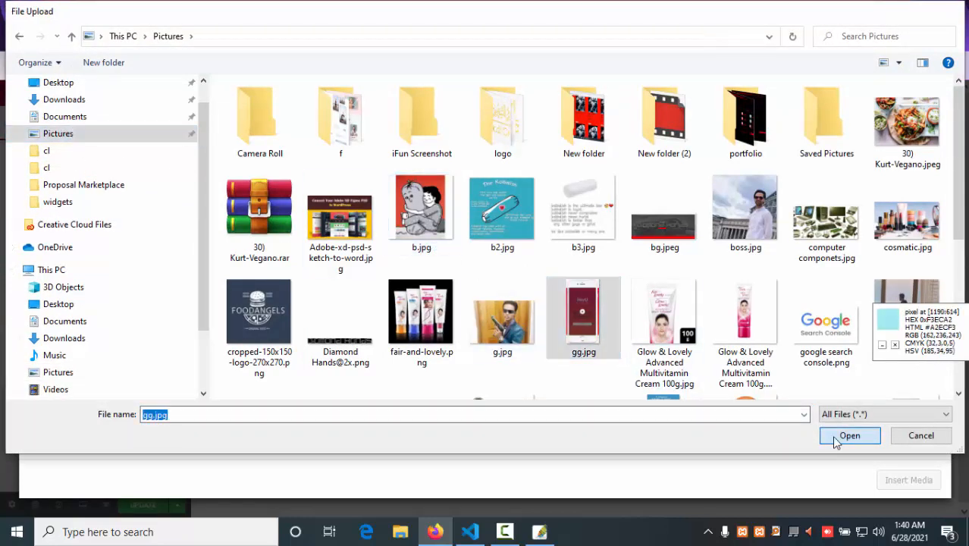
left_click(843, 435)
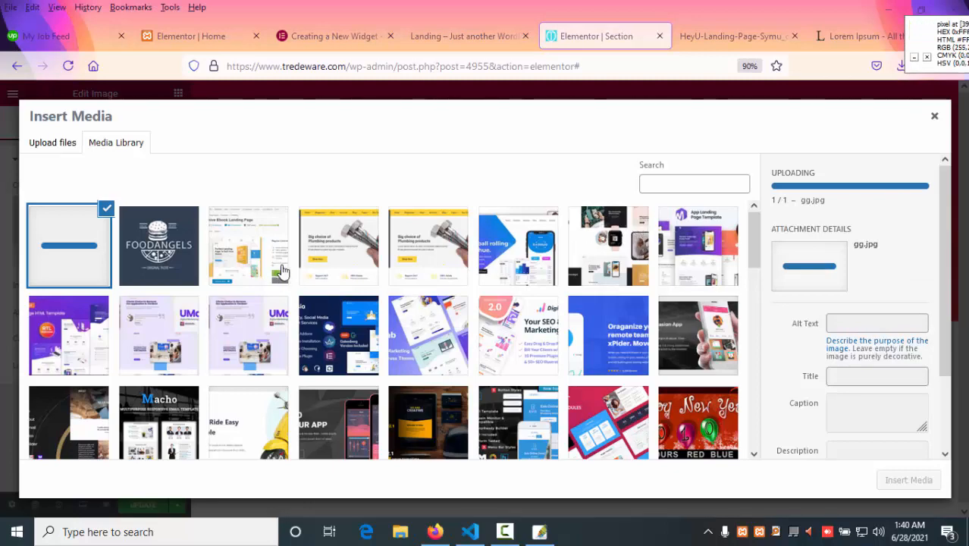
scroll(280, 271, "down", 2)
scroll(281, 271, "up", 2)
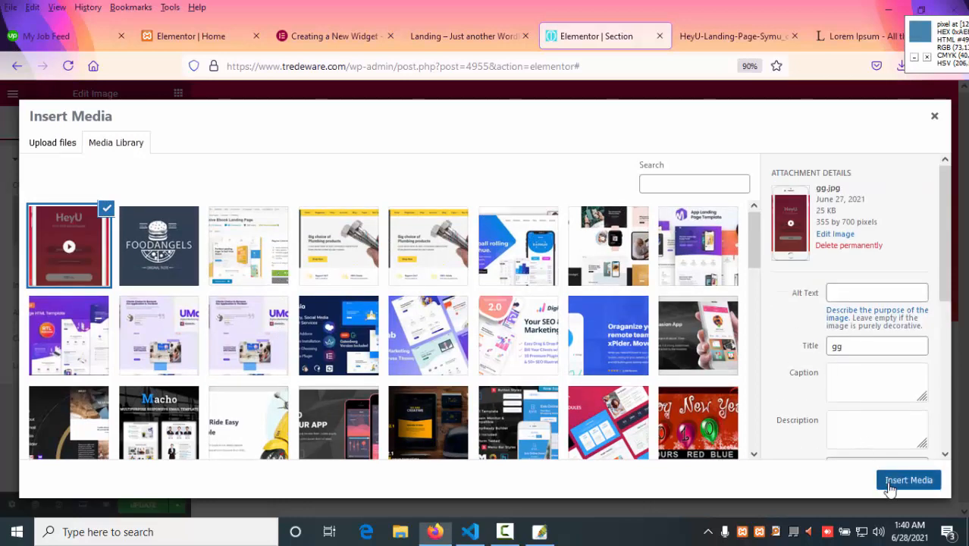
left_click(898, 482)
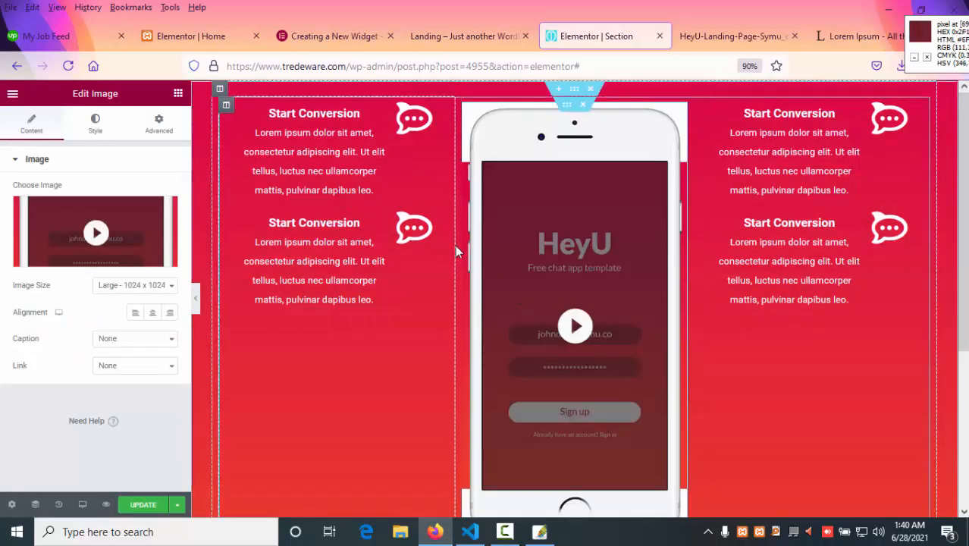
Step: Check the whole phone image in the section, including a preview with the editor panel hidden
scroll(455, 244, "down", 3)
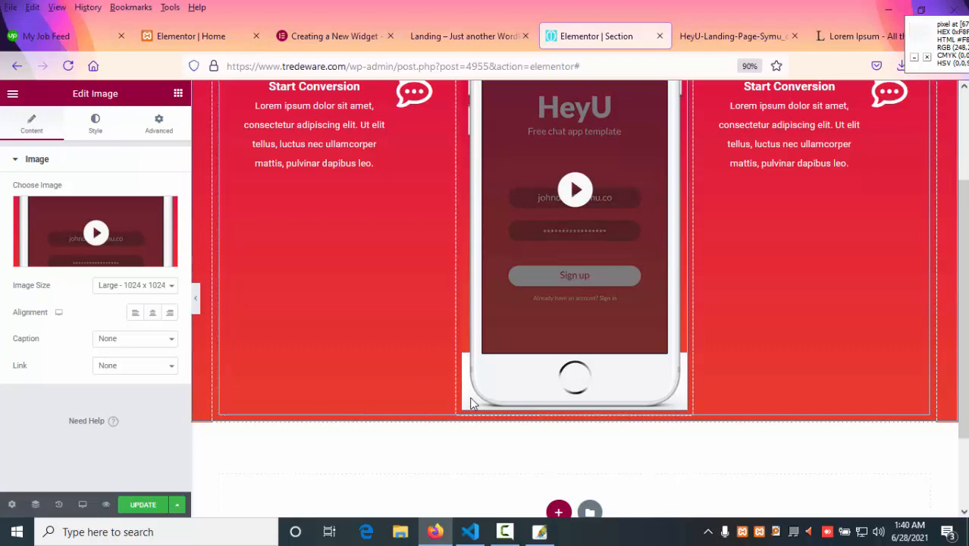
scroll(470, 406, "up", 3)
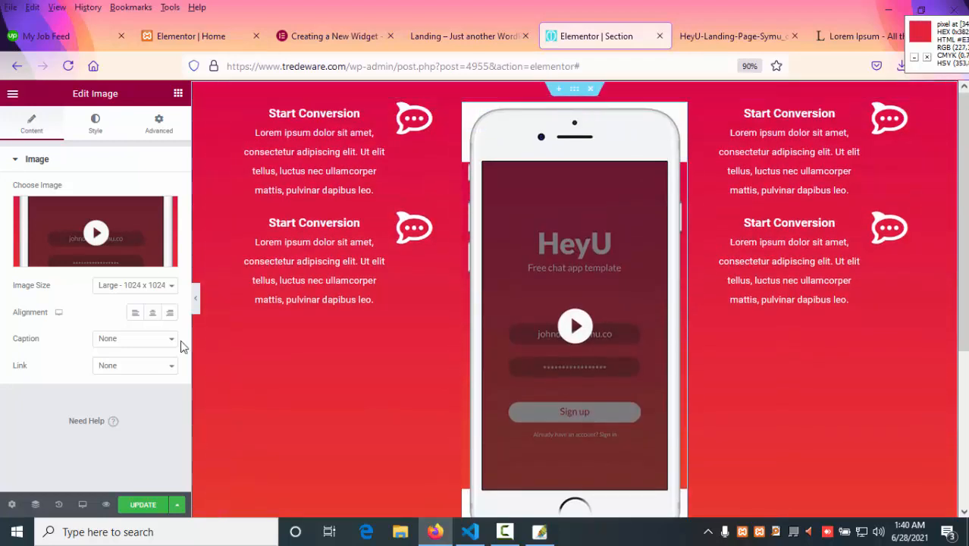
left_click(196, 302)
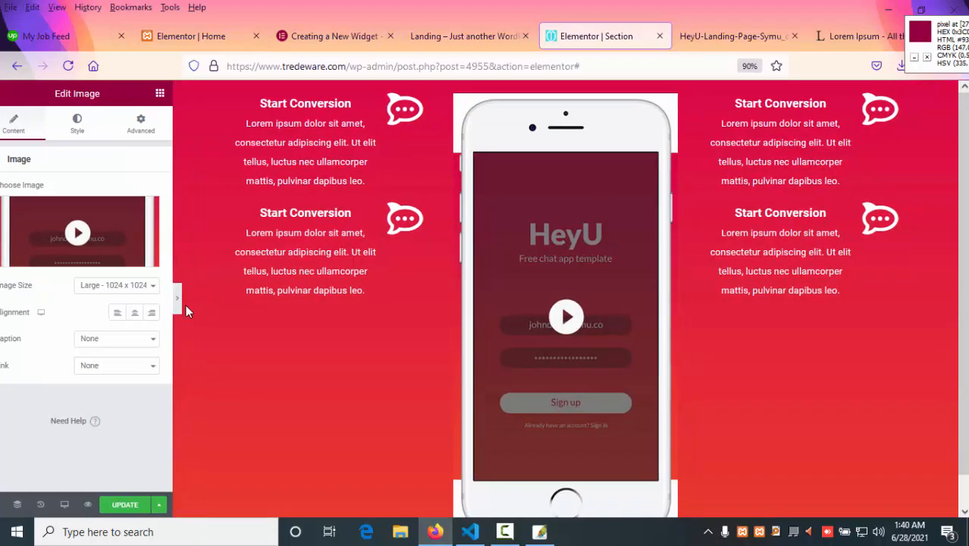
left_click(6, 301)
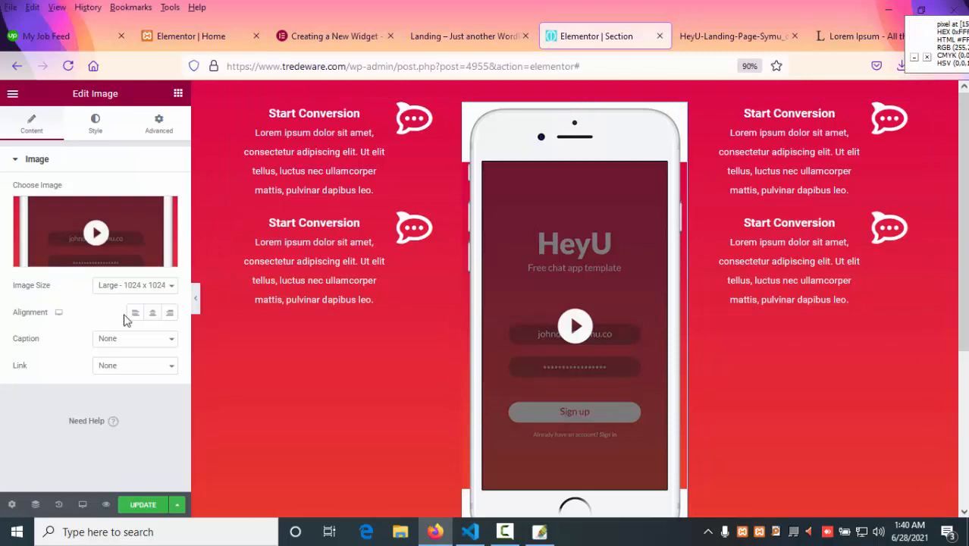
Step: Try the Custom Caption option on the phone image and set the caption back to None
left_click(141, 341)
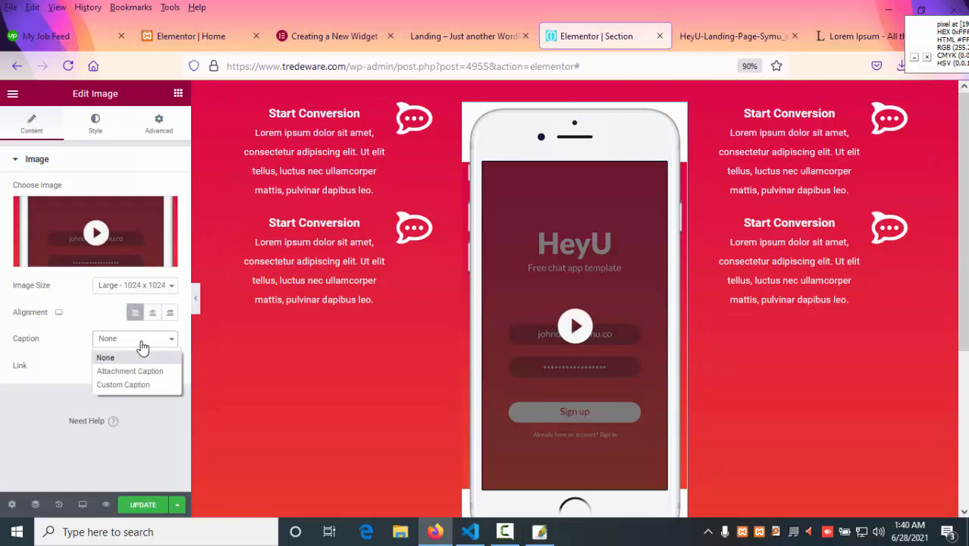
left_click(141, 341)
left_click(141, 341)
left_click(138, 384)
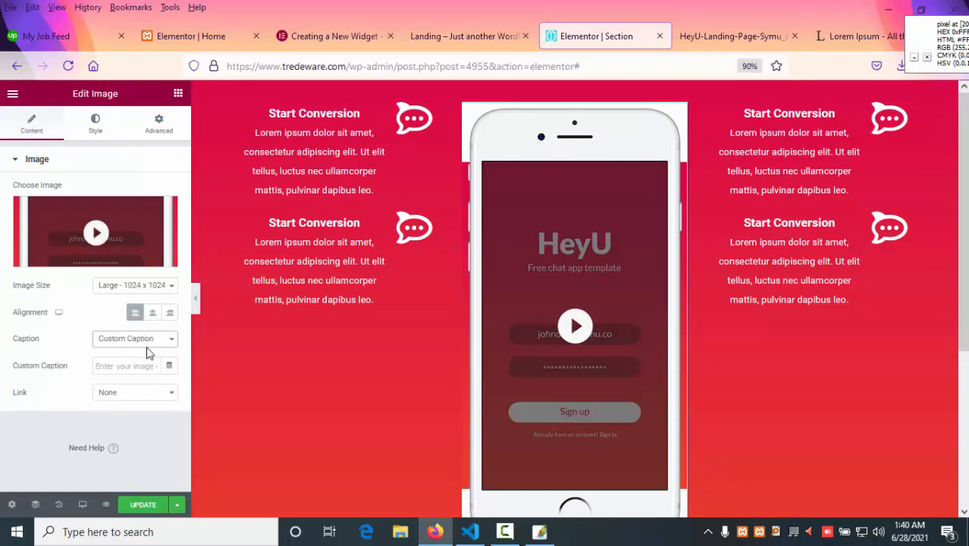
left_click(148, 341)
left_click(126, 357)
left_click(143, 367)
left_click(143, 370)
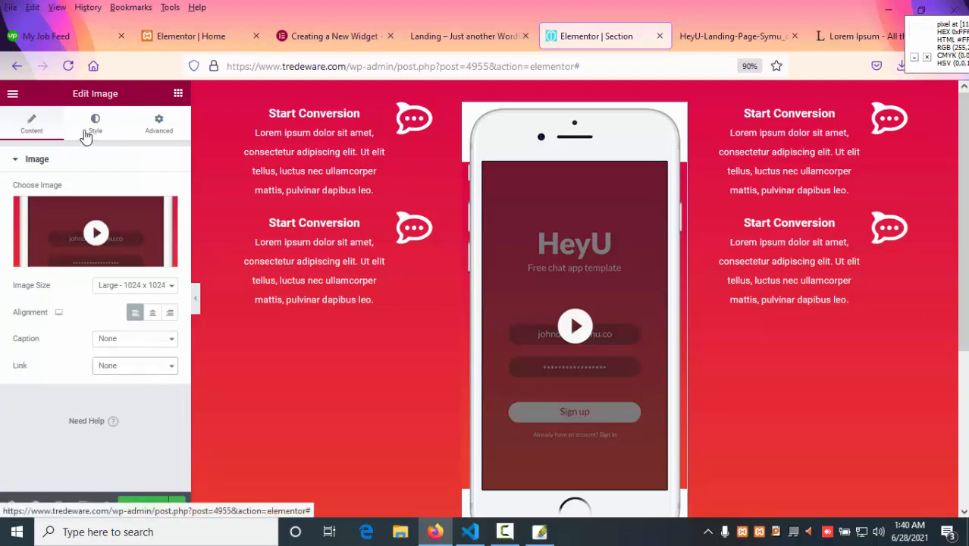
Step: Center-align the phone image, try the Thumbnail image size, and set the size to Medium Large - 768 x 0
left_click(148, 287)
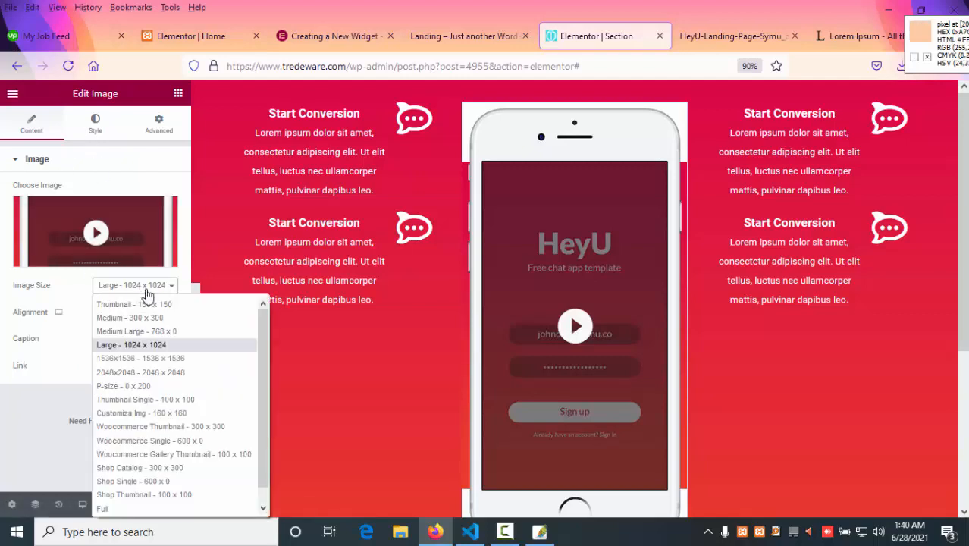
left_click(141, 300)
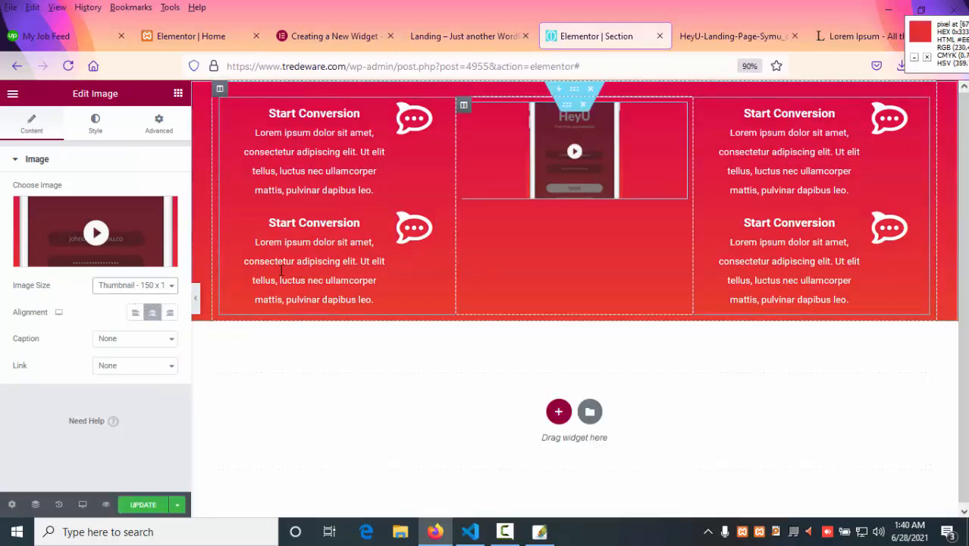
left_click(156, 287)
left_click(140, 326)
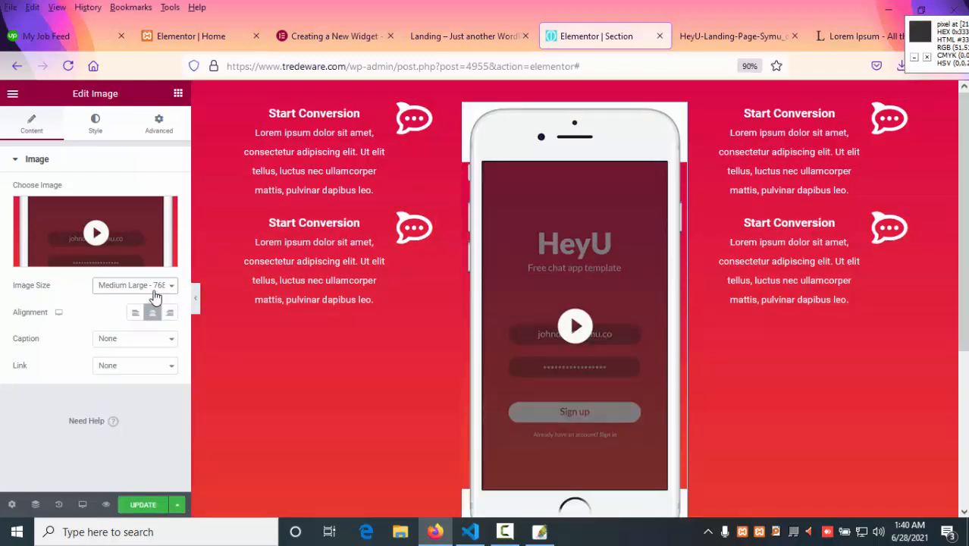
Step: Try a width of 1% on the phone image and clear the value again
left_click(94, 123)
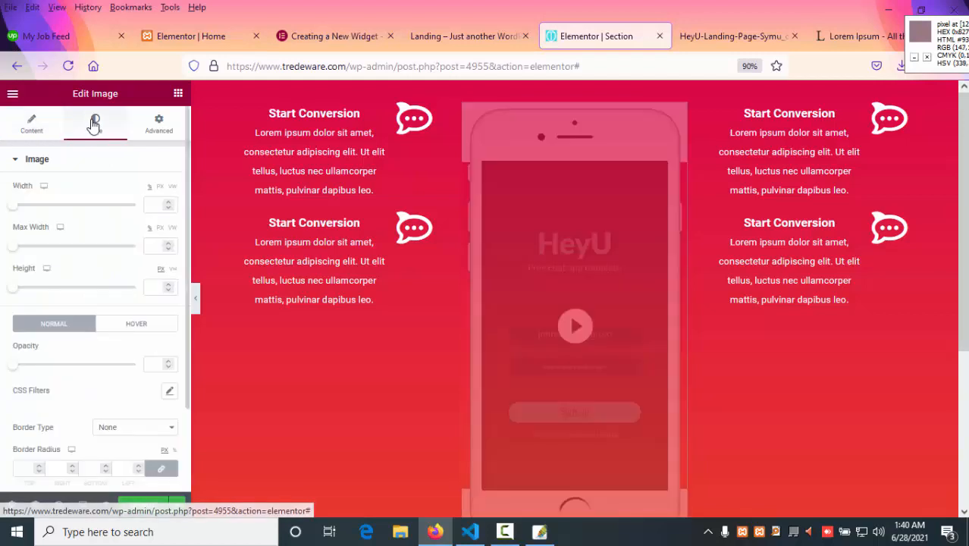
left_click(17, 206)
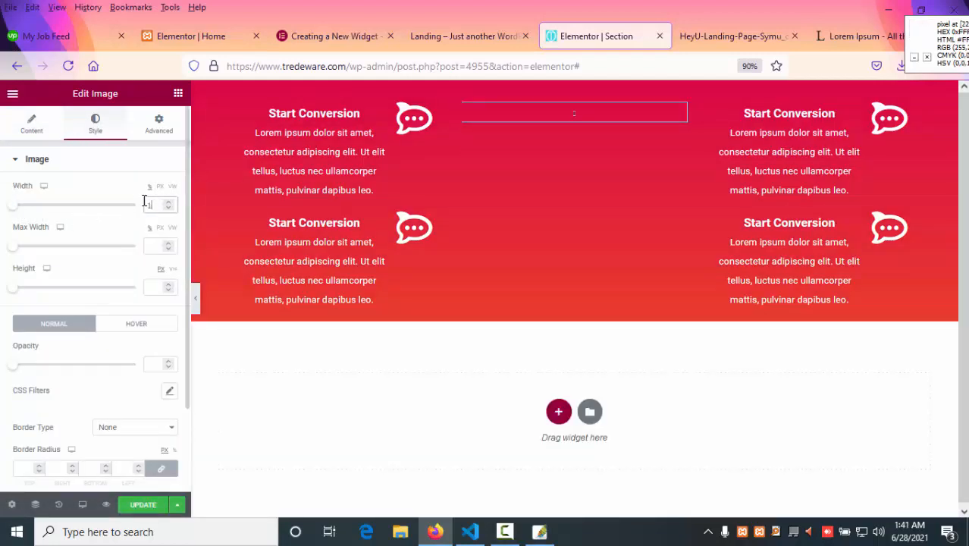
key("BackSpace")
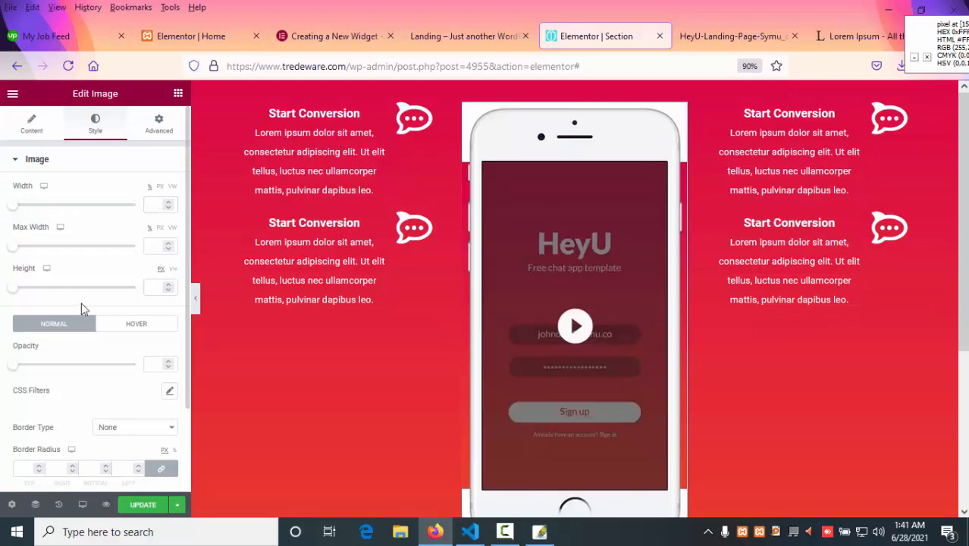
scroll(80, 315, "down", 1)
scroll(42, 341, "down", 2)
scroll(42, 341, "up", 5)
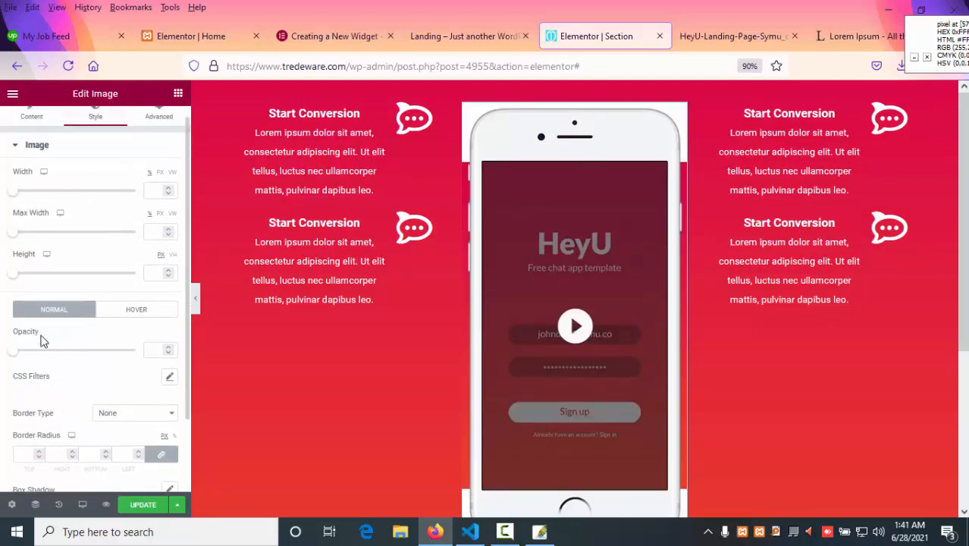
Step: Unlink the phone image's padding values and enter a negative top padding
left_click(157, 129)
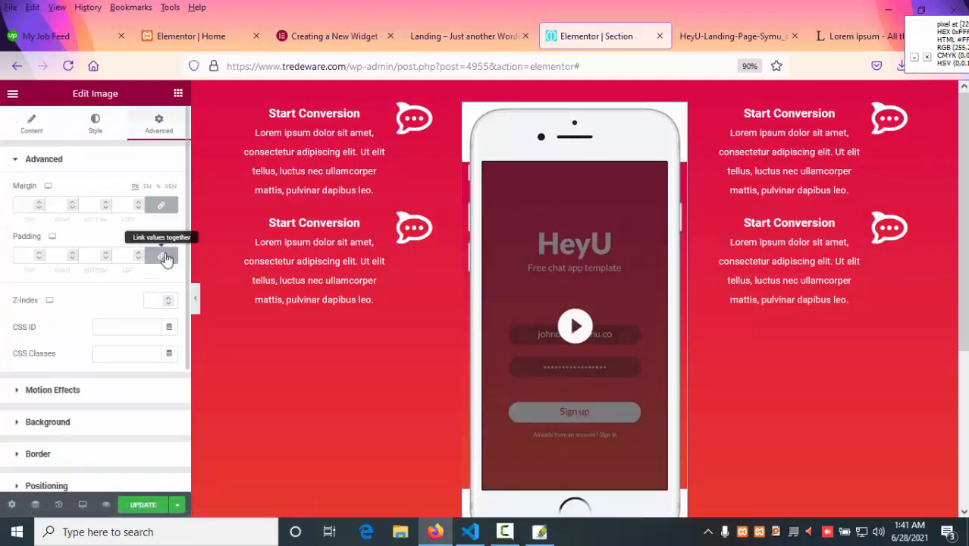
left_click(161, 255)
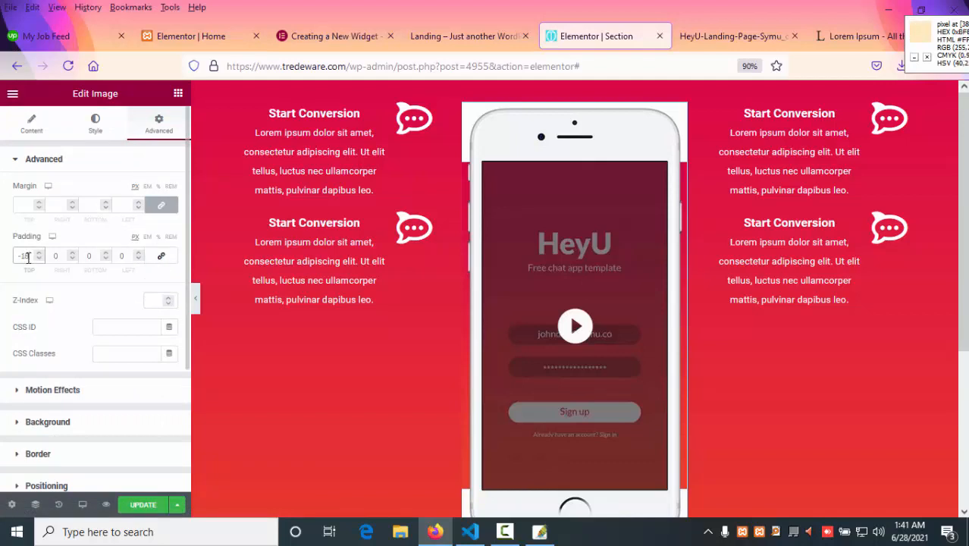
Step: Try a top padding of 40 px on the outer section and reset it to 0
left_click(574, 88)
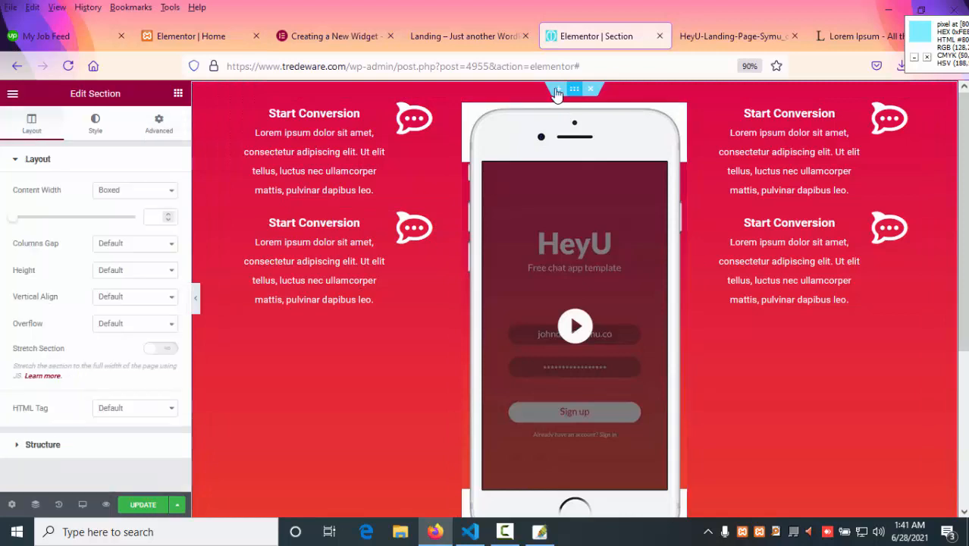
left_click(159, 128)
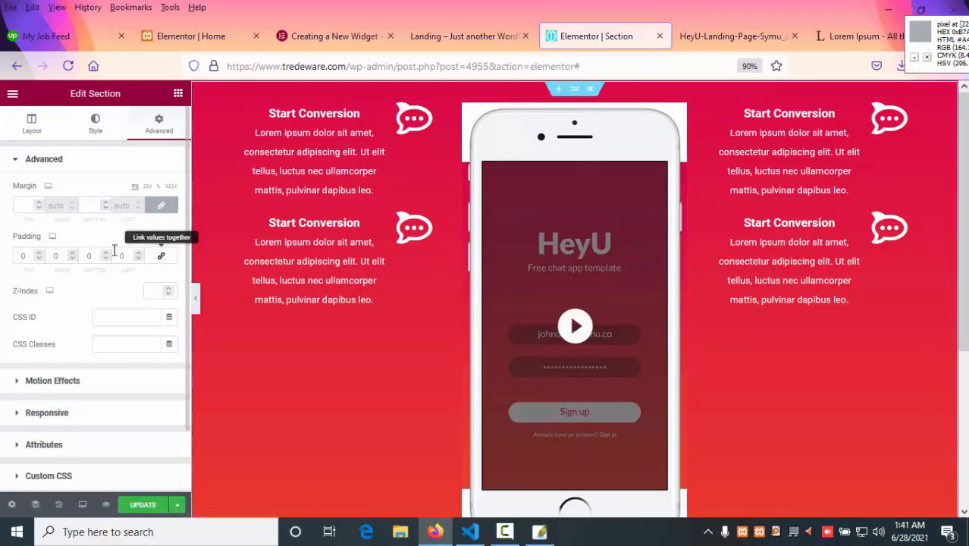
type("40")
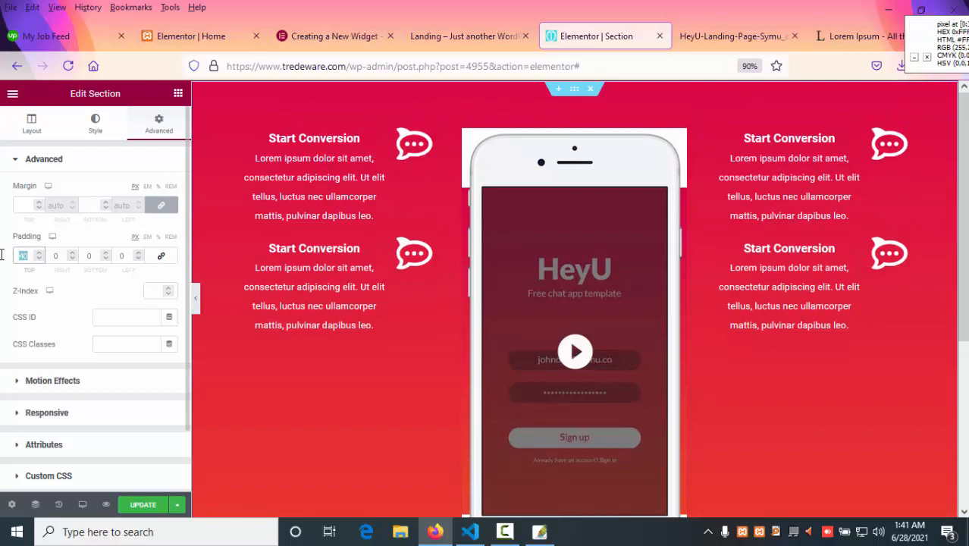
type("0")
Step: Unlink the outer section's margins, try 50 px, and set the top and bottom margins to 70 px each
left_click(157, 208)
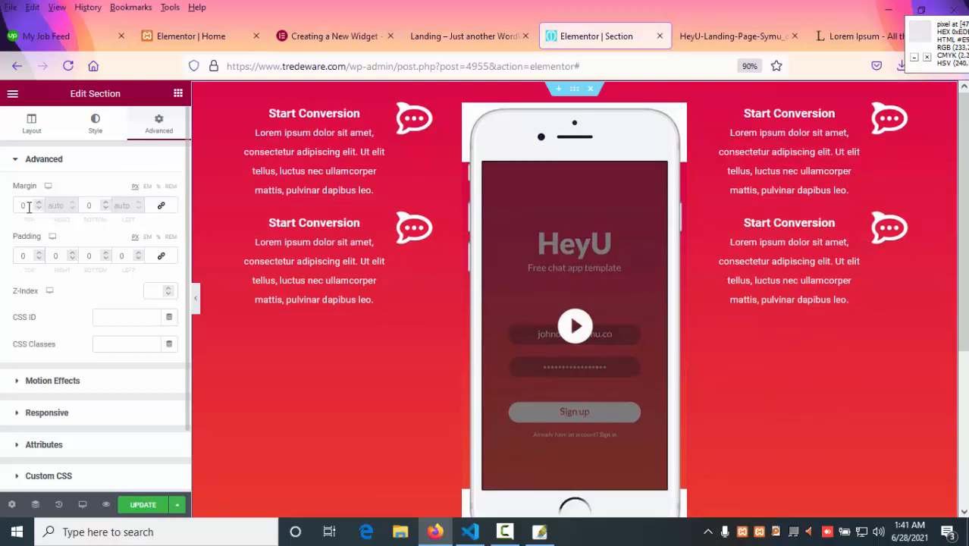
type("0")
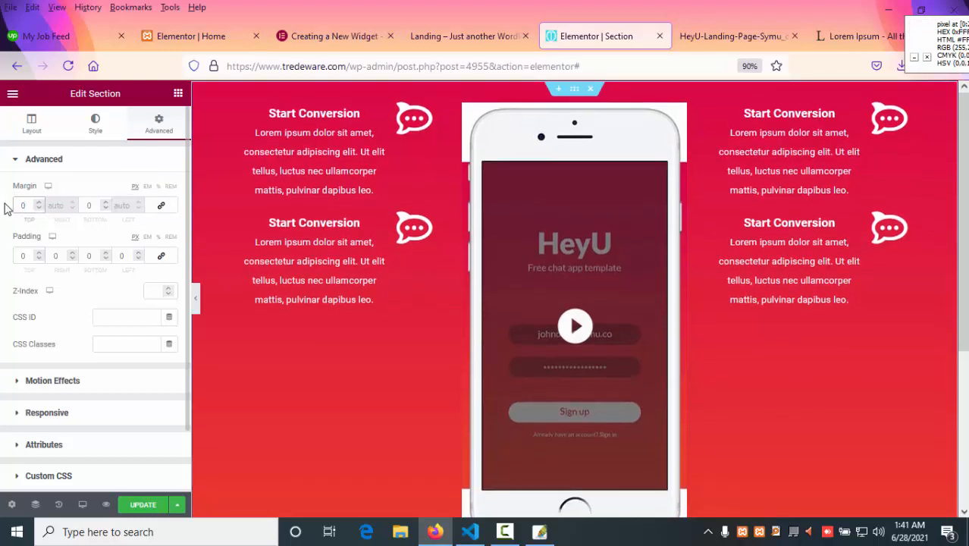
left_click_drag(30, 206, 3, 205)
type("50")
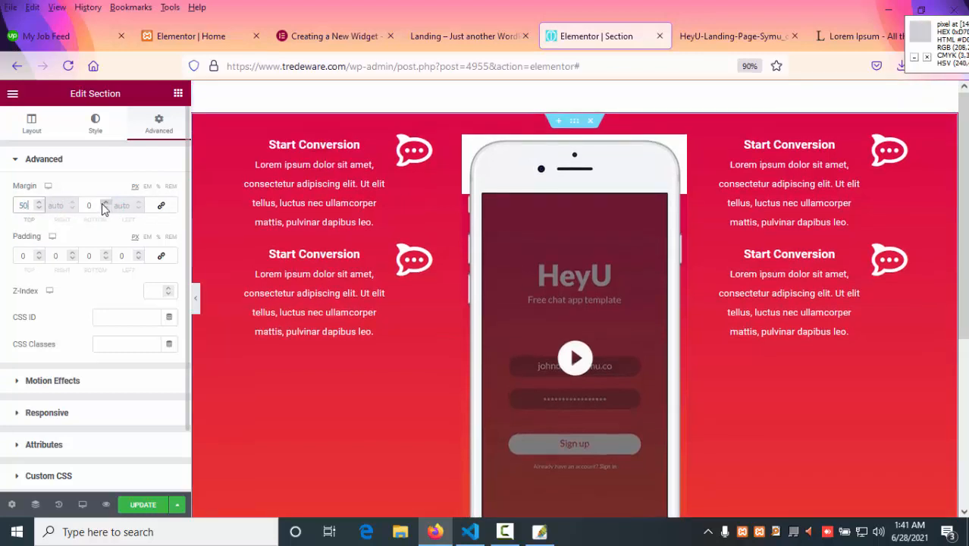
left_click(98, 206)
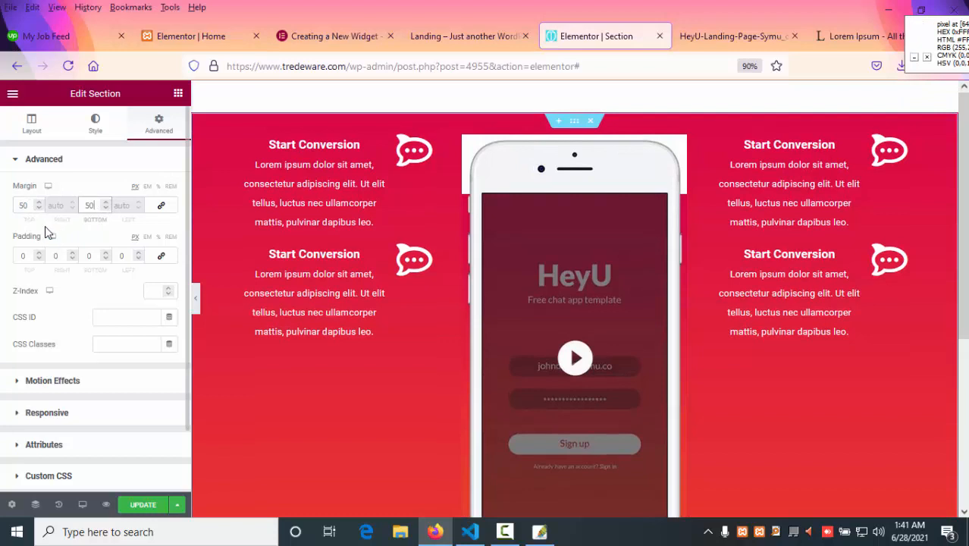
left_click_drag(29, 211, 2, 204)
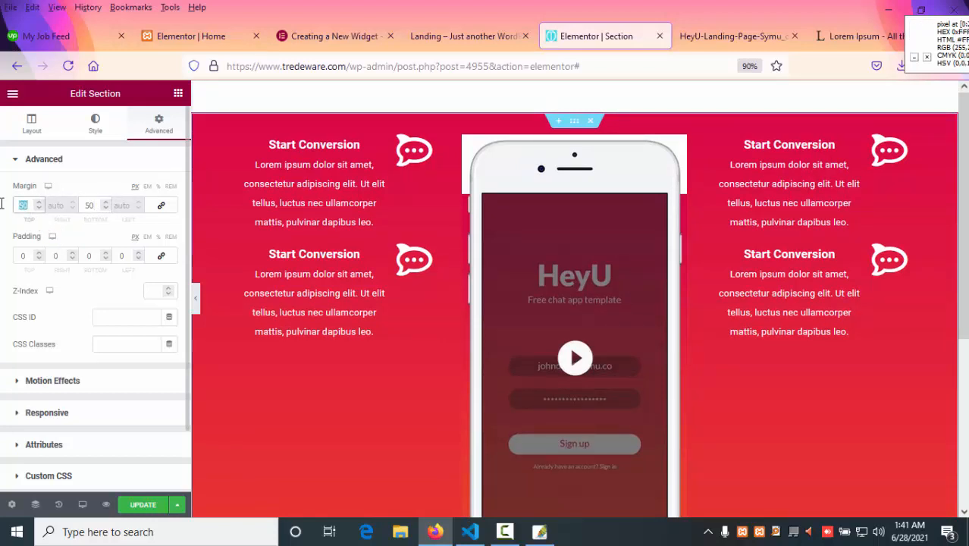
type("70")
left_click_drag(101, 205, 54, 206)
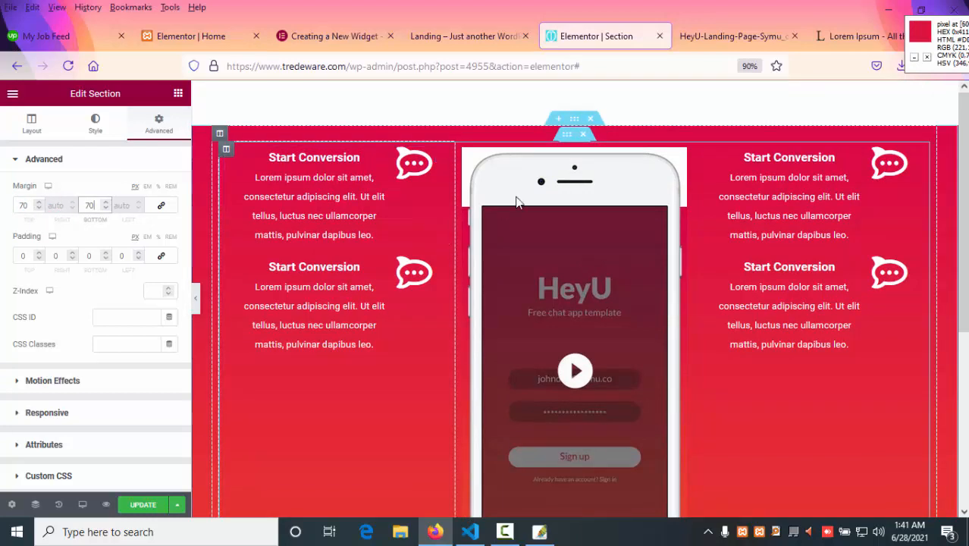
Step: Switch the inner section's height to Min Height with a minimum height of 668 px
left_click(570, 140)
left_click(570, 139)
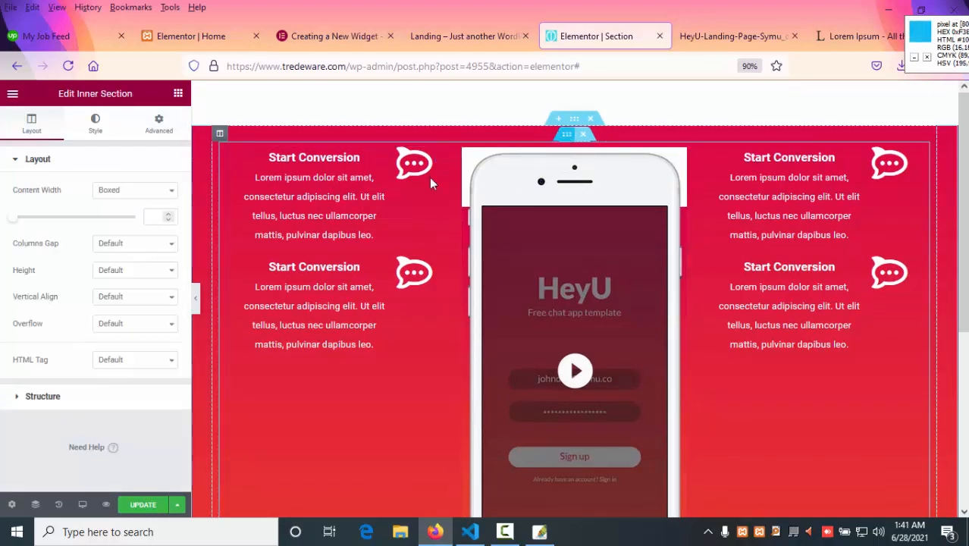
left_click(131, 270)
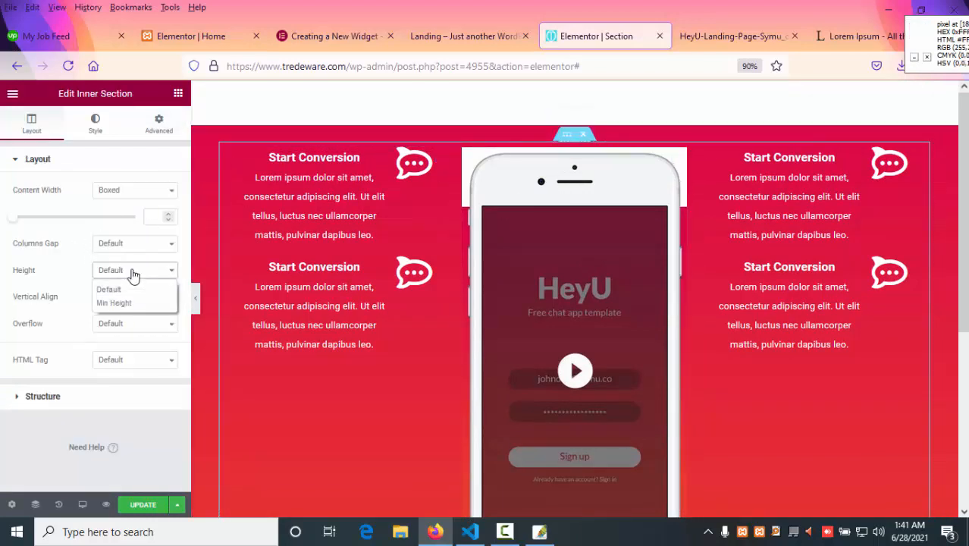
left_click(125, 303)
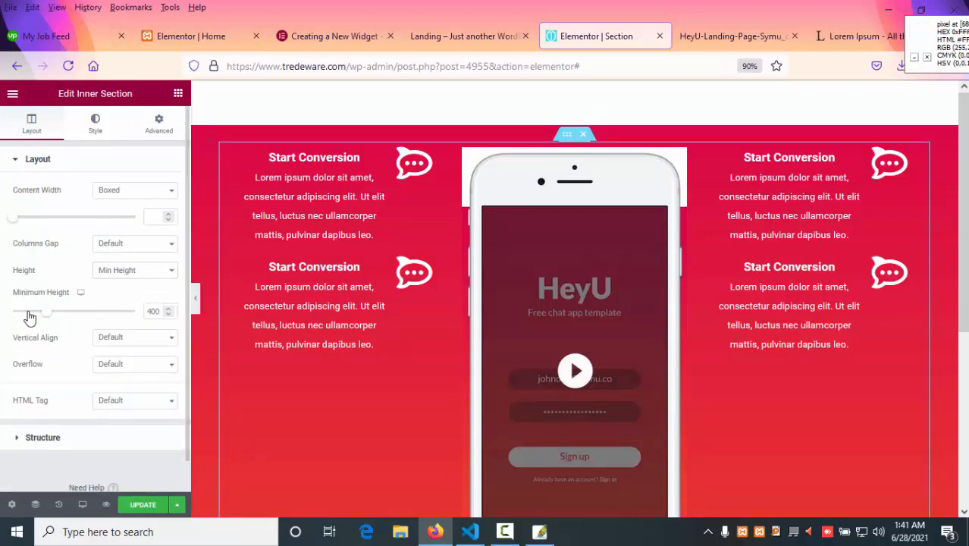
scroll(100, 337, "down", 1)
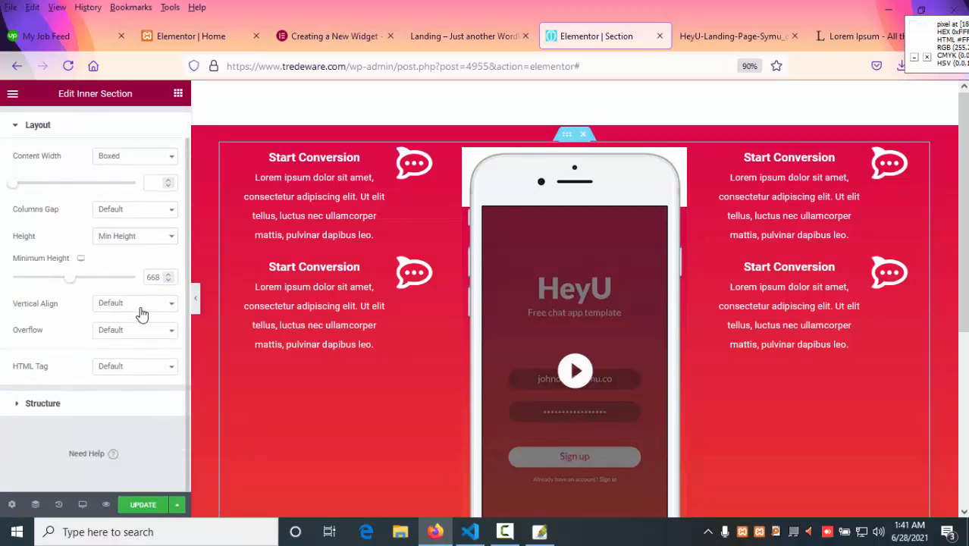
Step: Set the inner section's vertical alignment to Middle and check how the icon boxes sit beside the phone
left_click(140, 313)
left_click(131, 351)
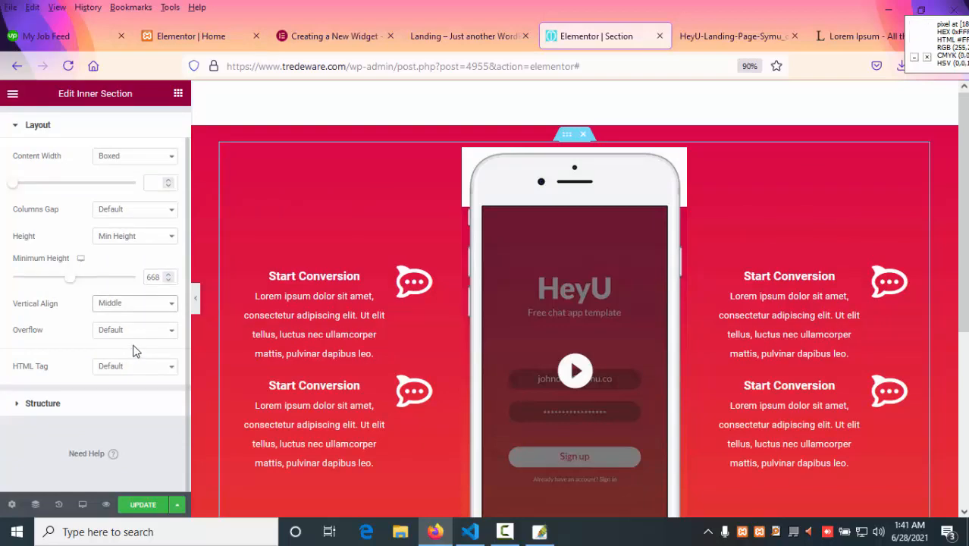
scroll(287, 345, "down", 2)
scroll(407, 270, "up", 1)
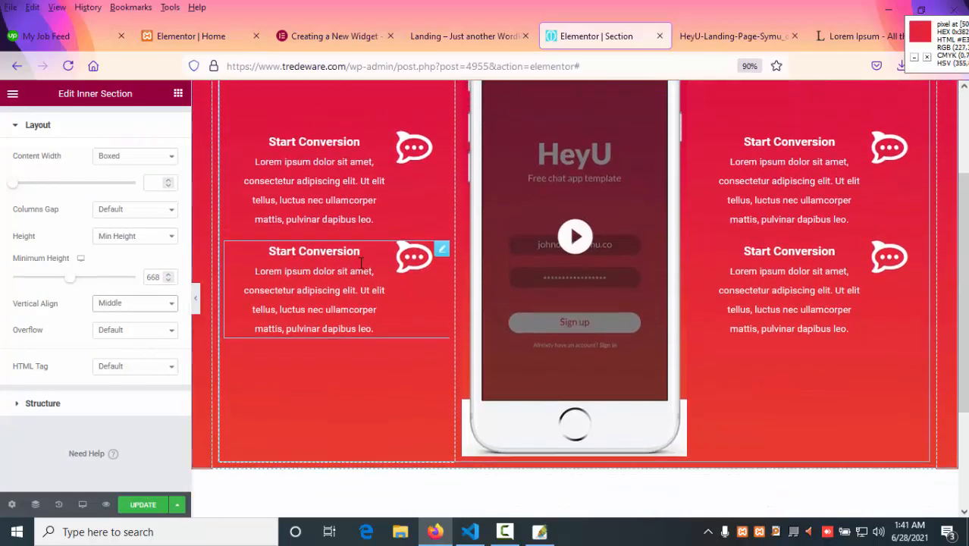
scroll(361, 261, "up", 1)
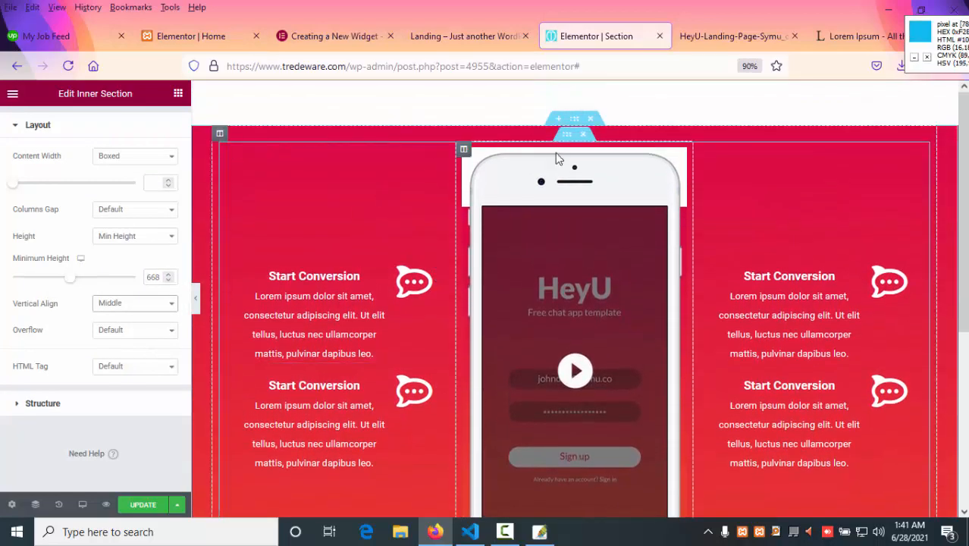
Step: Unlink the outer section's padding values and set the top padding to -13 px and the bottom padding to -16 px
left_click(574, 119)
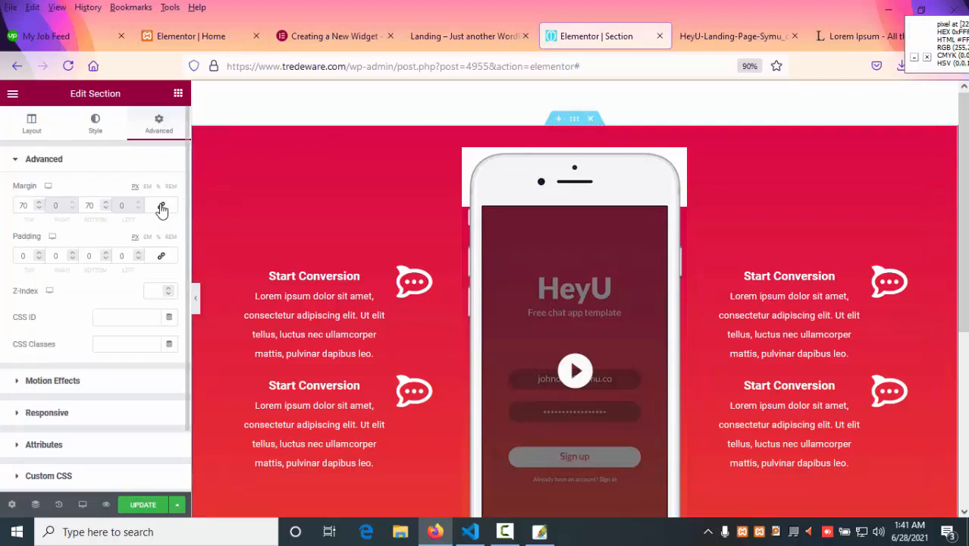
left_click(160, 256)
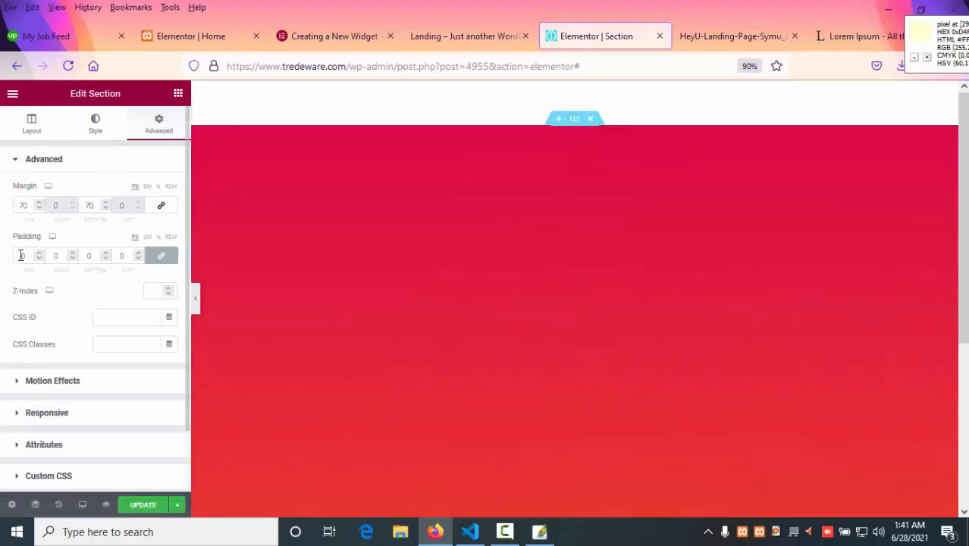
left_click(160, 256)
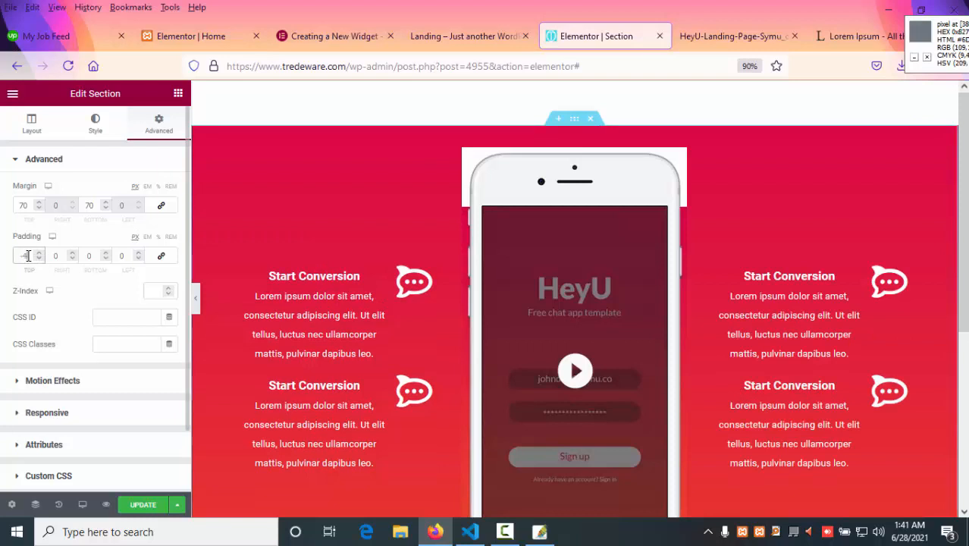
left_click(91, 255)
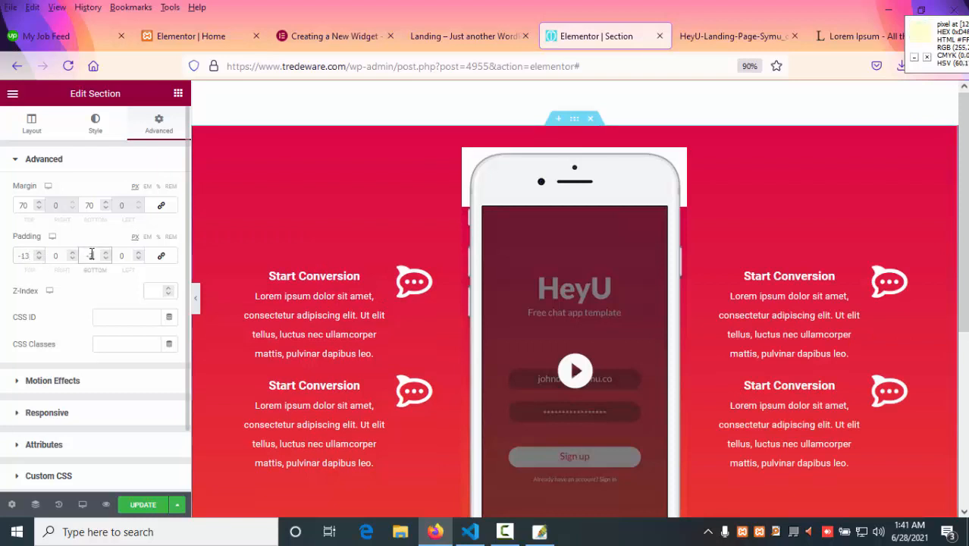
key("Down")
key("Down")
key("Down")
key("Down")
key("Down")
scroll(522, 271, "down", 3)
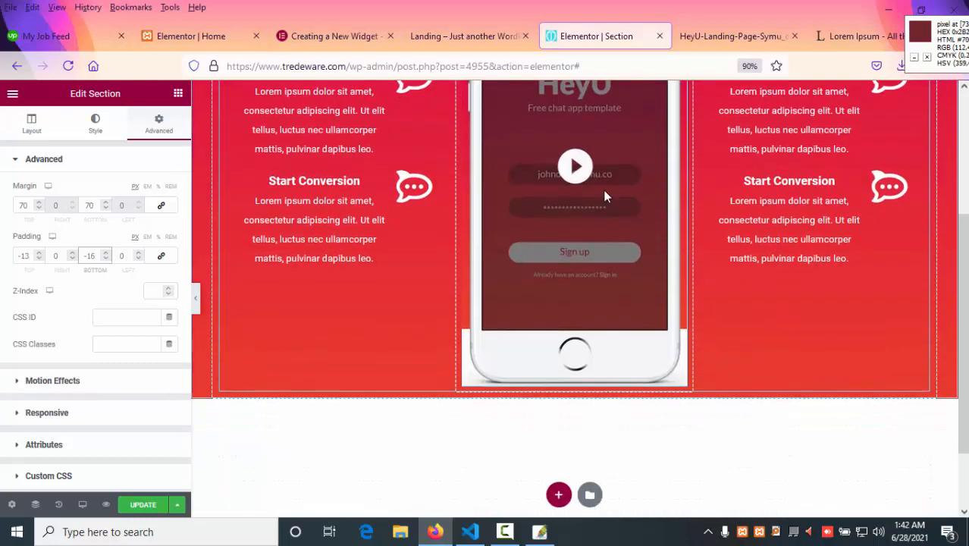
Step: Check the phone overlap in the HeyU reference image, unlink the inner section's margins and padding, and set its top margin to -112 px
left_click(845, 37)
left_click(742, 41)
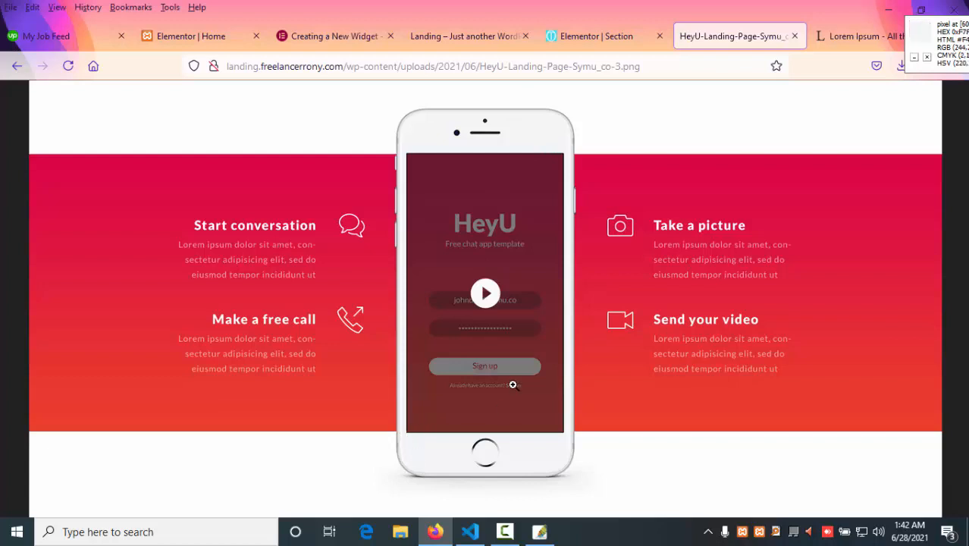
left_click(590, 36)
scroll(463, 243, "up", 5)
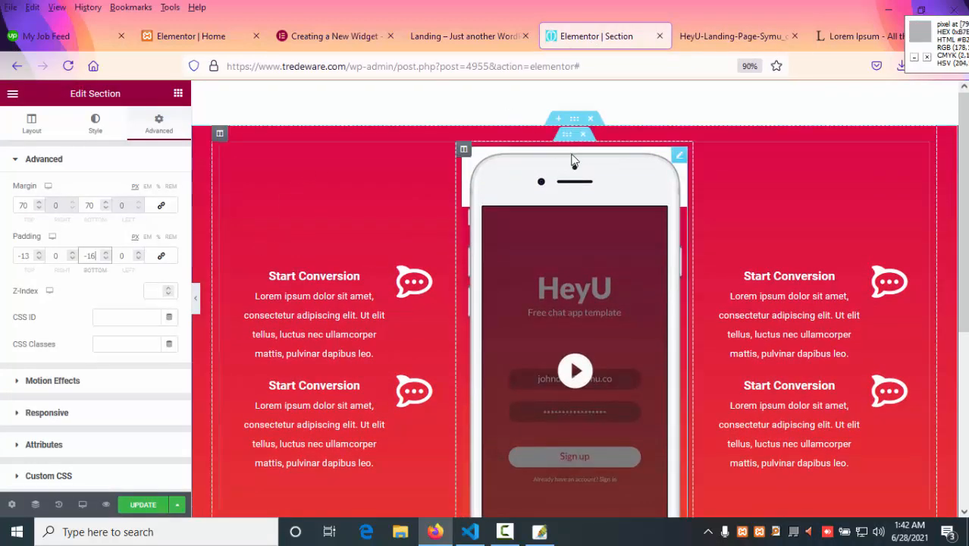
left_click(565, 140)
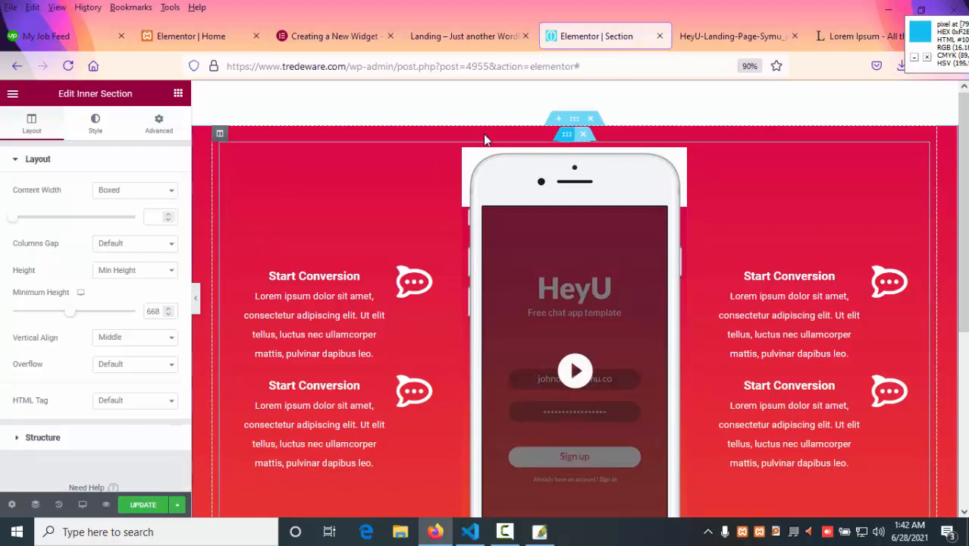
left_click(160, 124)
left_click(161, 255)
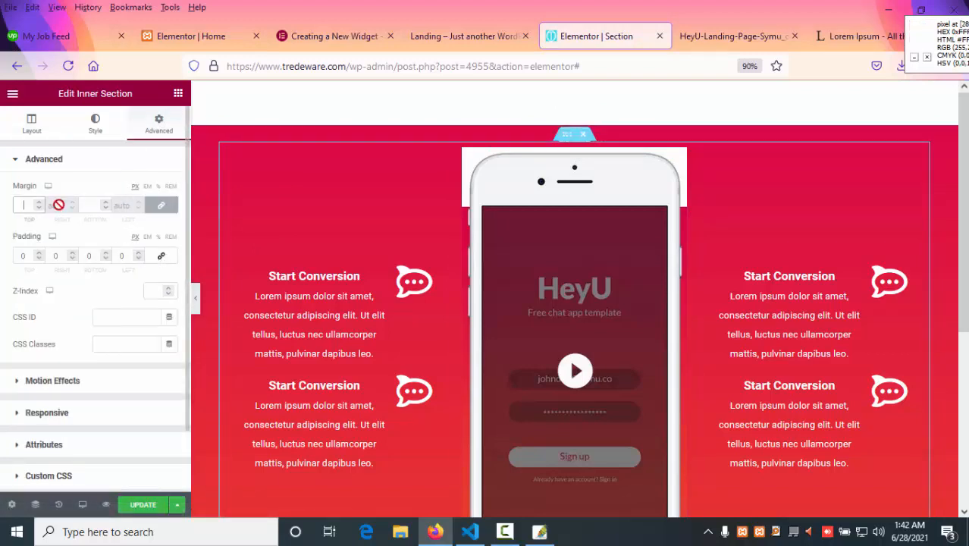
left_click(160, 204)
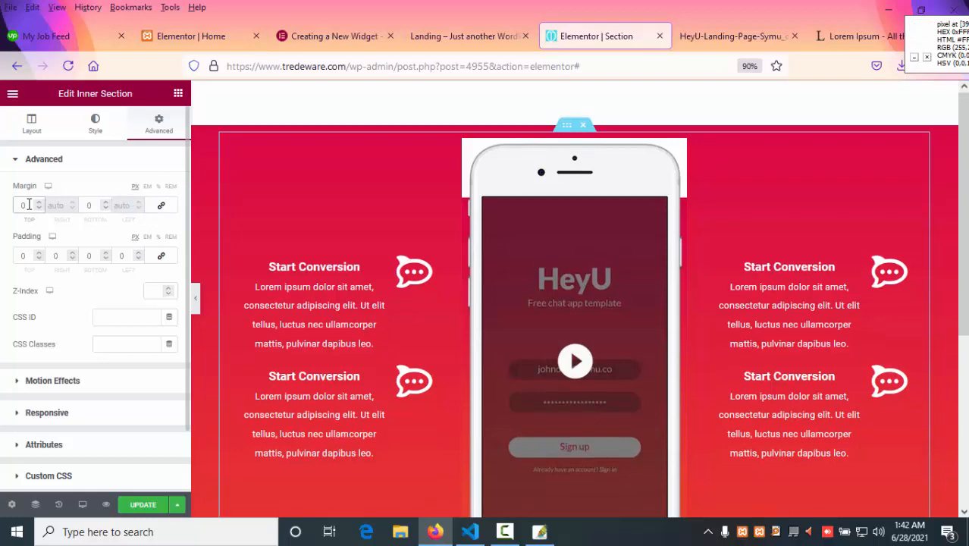
key("Down")
key("Down")
key("Down")
key("Down")
key("Down")
key("Down")
key("Down")
key("Down")
key("Down")
key("Down")
key("Down")
key("Down")
key("Down")
key("Down")
key("Down")
key("Down")
key("Down")
key("Down")
key("Down")
key("Down")
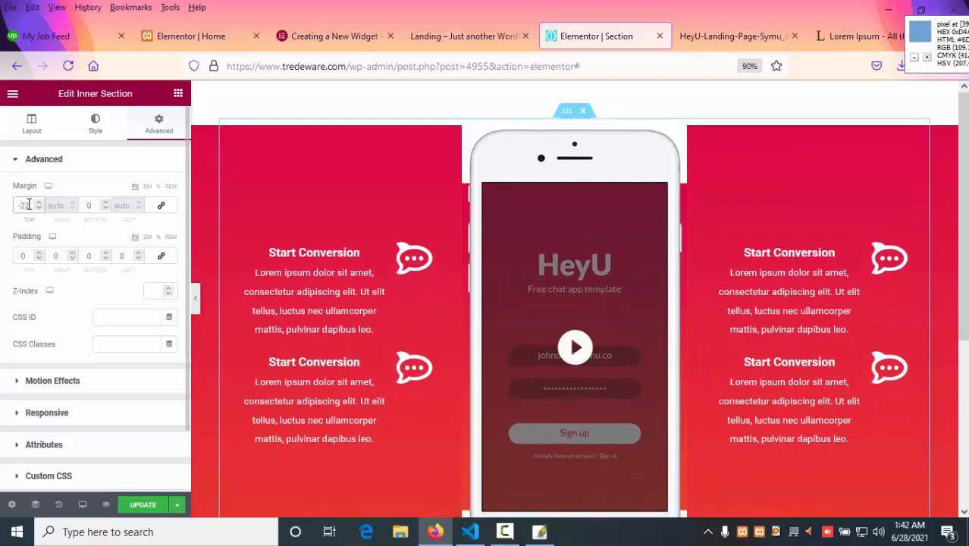
key("Down")
key("Down")
key("Down")
key("Down")
key("Down")
key("Down")
key("Down")
key("Down")
key("Down")
key("Down")
key("Down")
key("Down")
key("Down")
key("Down")
key("Down")
key("Down")
key("Down")
key("Down")
key("Down")
key("Down")
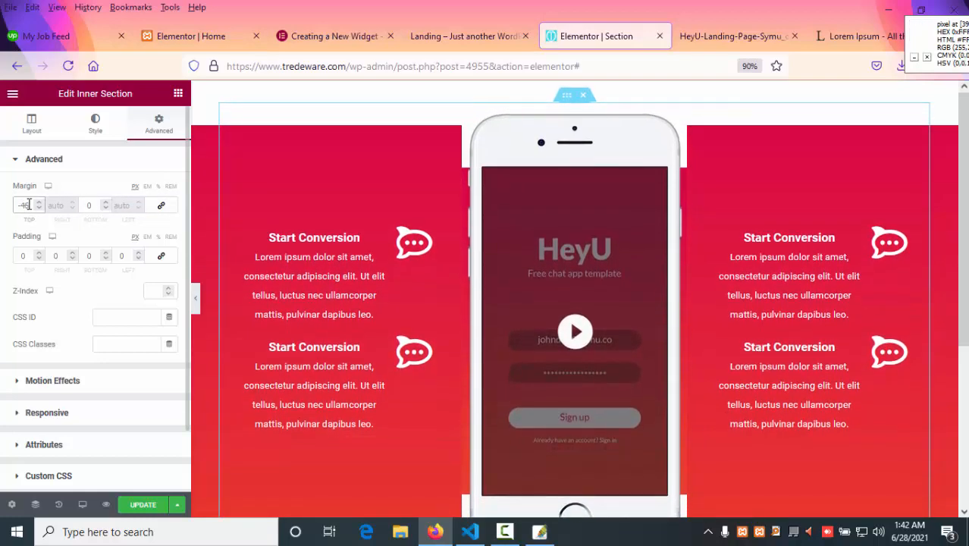
key("Down")
key("Down")
key("Down")
key("Down")
key("Down")
key("Down")
key("Down")
key("Down")
key("Down")
key("Down")
key("Down")
key("Down")
key("Down")
key("Down")
key("Down")
key("Down")
key("Down")
key("Down")
key("Down")
key("Down")
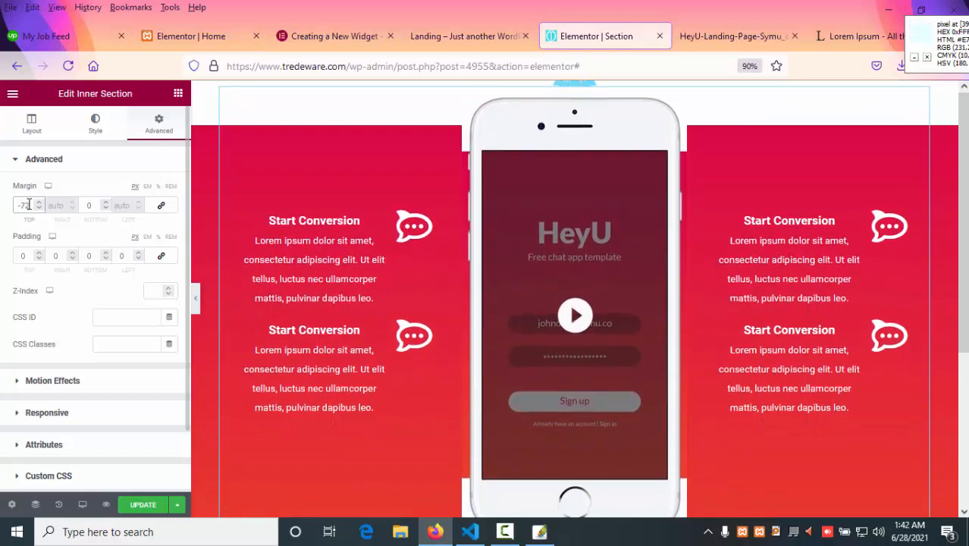
key("Down")
key("Down")
key("Down")
key("Down")
key("Down")
key("Down")
key("Down")
key("Down")
key("Down")
key("Down")
key("Down")
key("Down")
key("Down")
key("Down")
key("Down")
key("Down")
key("Down")
key("Down")
key("Down")
key("Down")
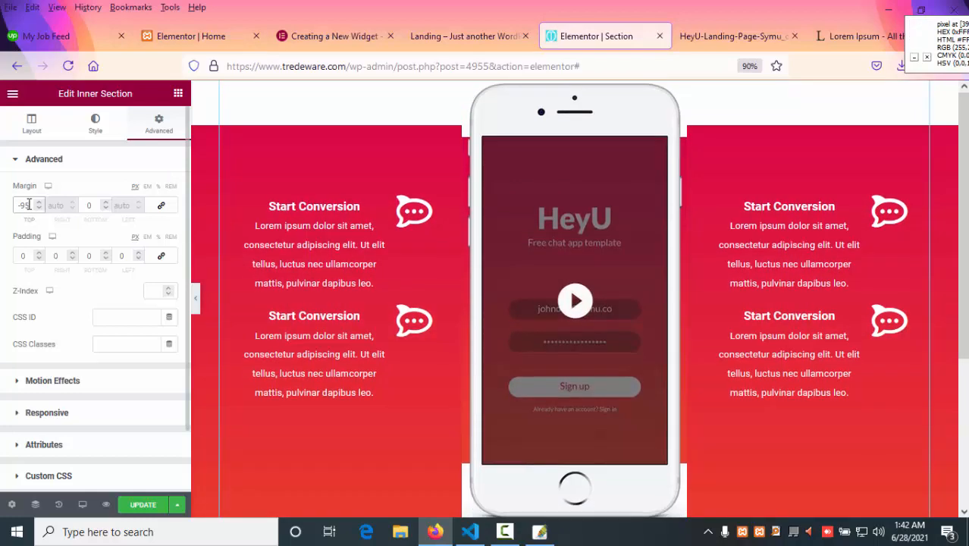
key("Down")
key("Down")
key("Down")
key("Down")
key("Down")
key("Down")
key("Down")
key("Down")
key("Down")
key("Down")
key("Down")
key("Down")
key("Down")
key("Down")
key("Down")
key("Down")
key("Down")
Step: Preview the phone section at full width with the editor panel collapsed, and restore the panel
scroll(330, 220, "down", 3)
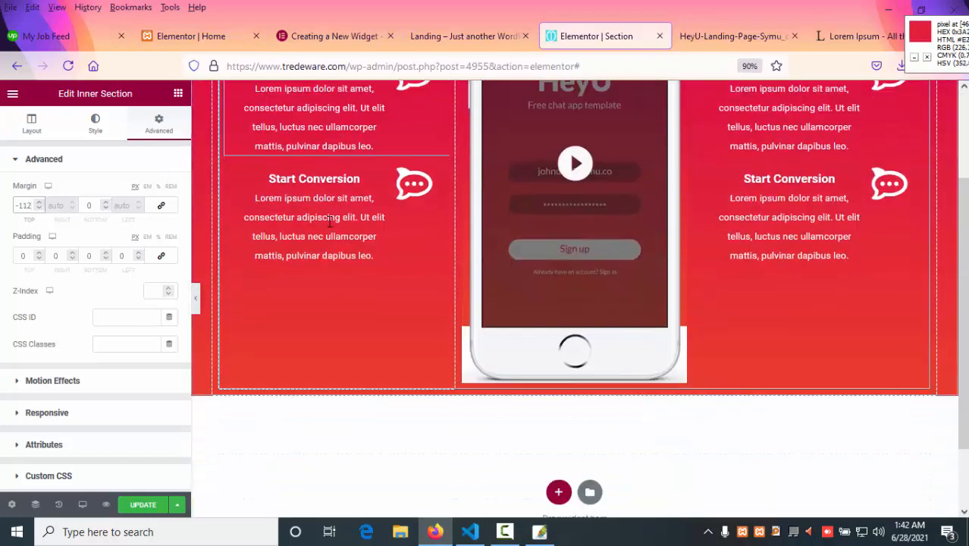
scroll(520, 391, "up", 3)
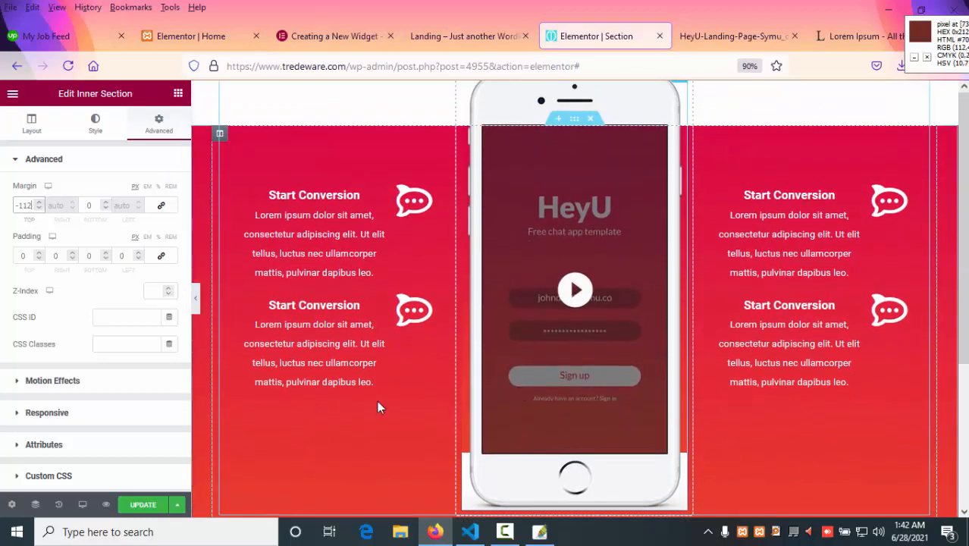
left_click(195, 298)
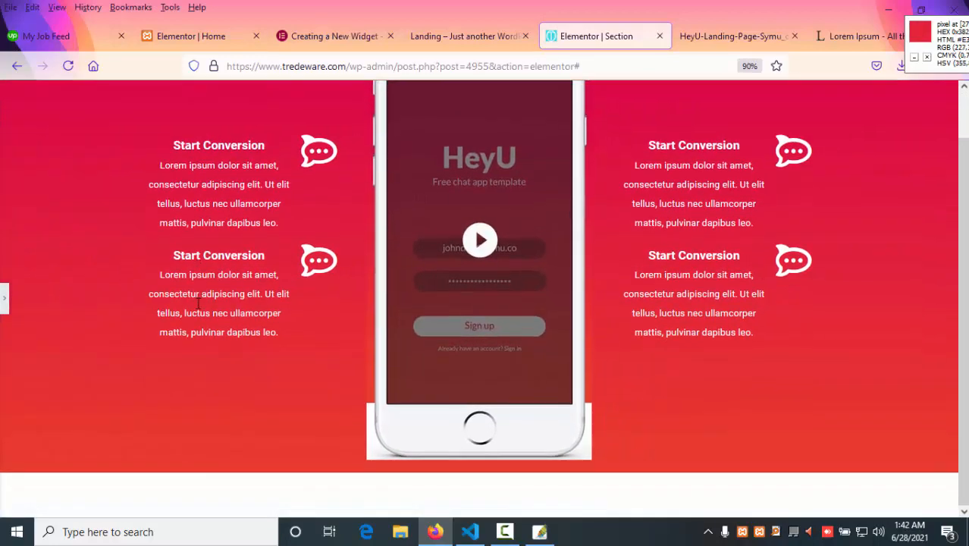
scroll(198, 304, "up", 2)
left_click(4, 298)
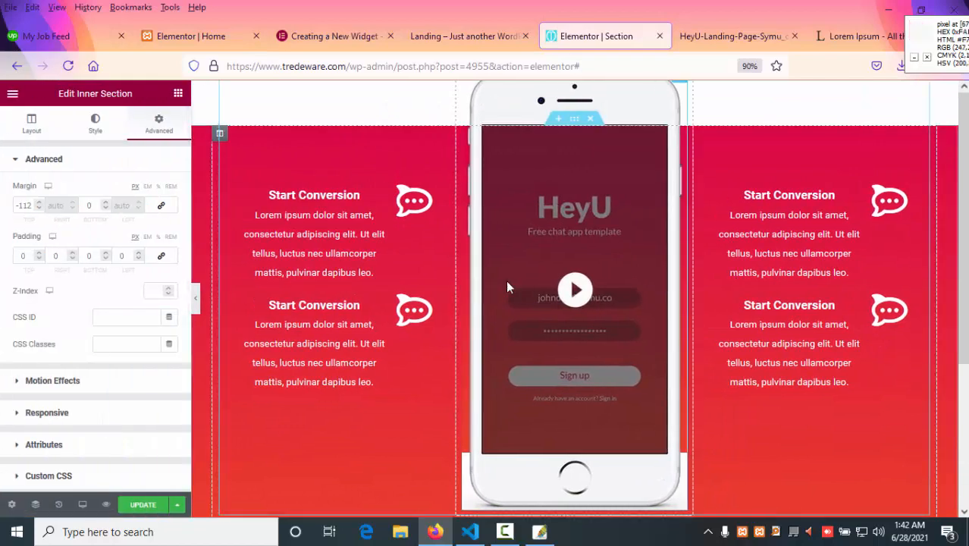
Step: Unlink the right icon-box column's margins and set its bottom margin to -1 px and top margin to -11 px
scroll(574, 227, "down", 3)
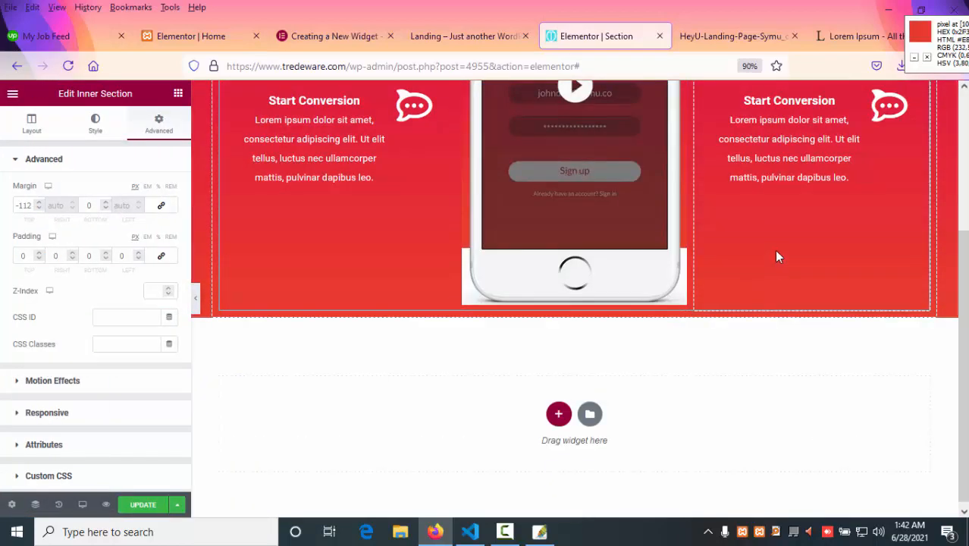
right_click(777, 248)
left_click(806, 259)
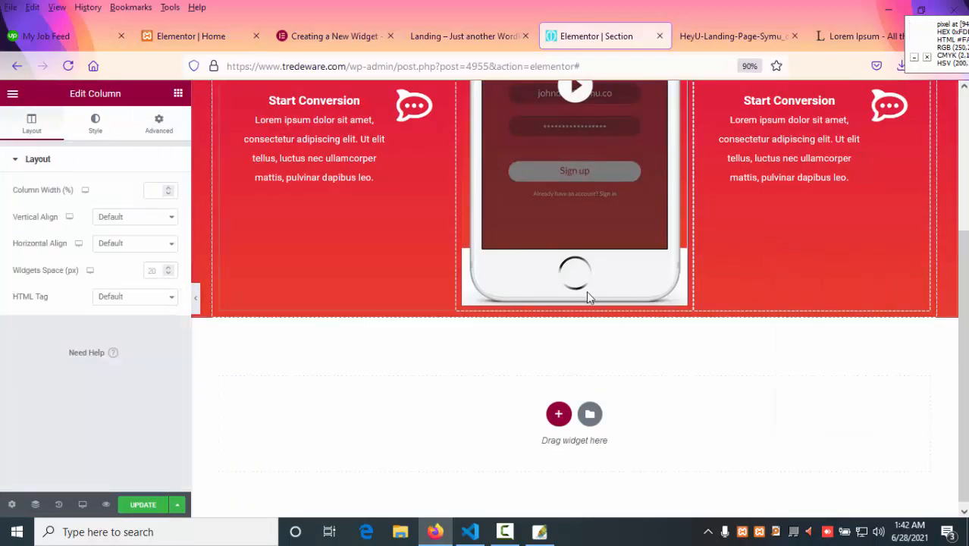
left_click(158, 124)
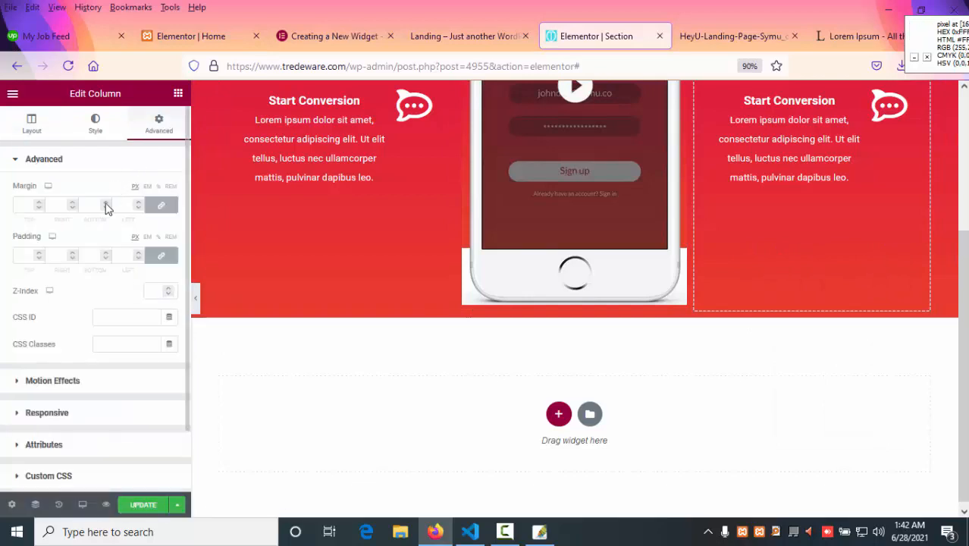
left_click(161, 204)
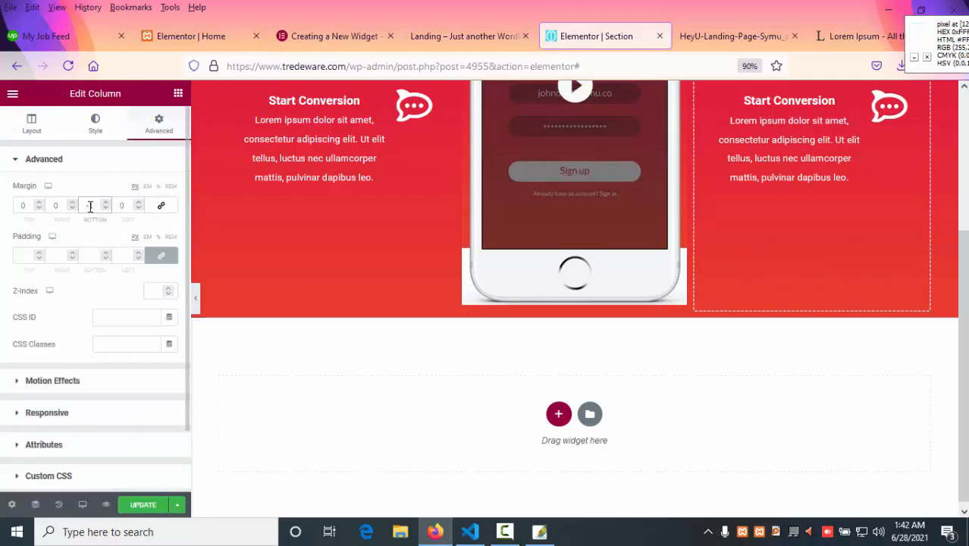
left_click(90, 206)
type("-1")
left_click(27, 205)
type("-11")
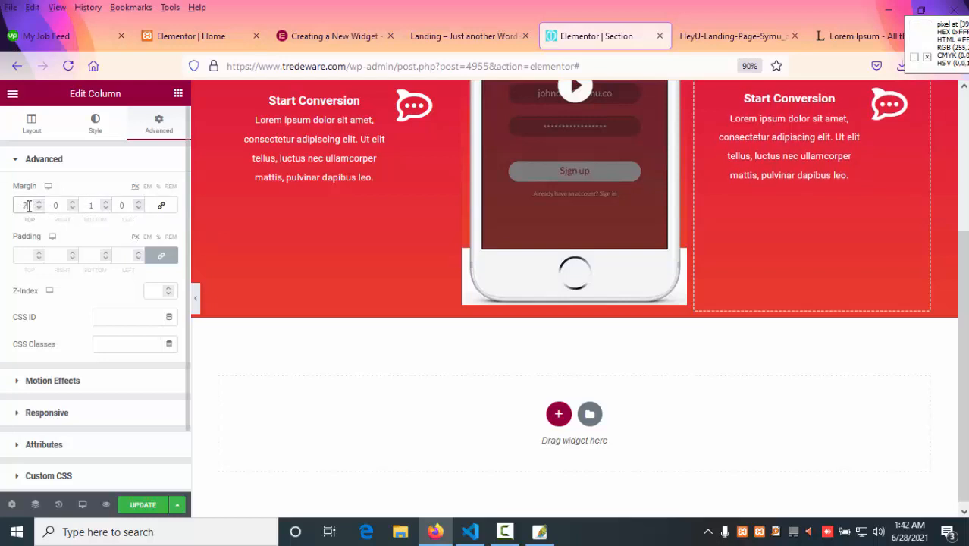
Step: Open the phone image's advanced settings and examine its position against the red section's upper and lower edges
left_click(523, 298)
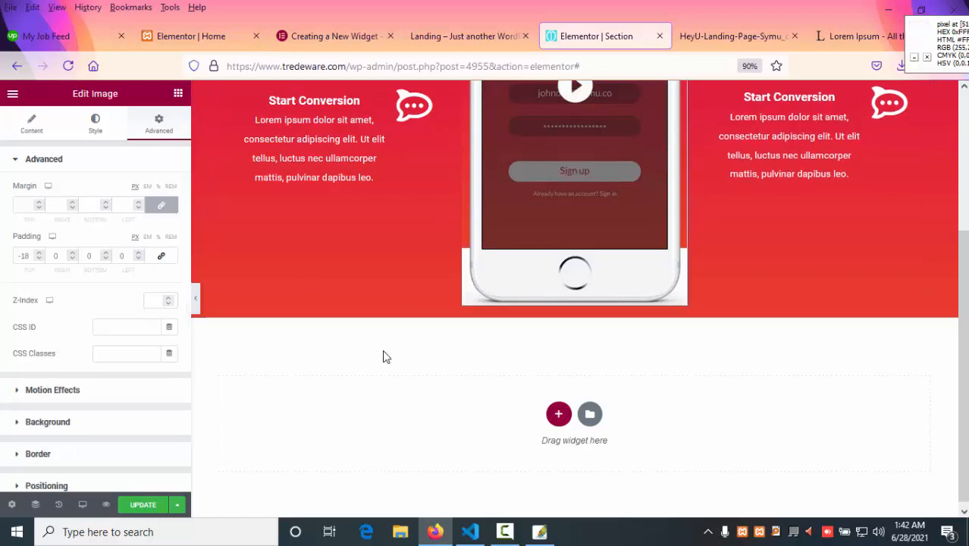
scroll(394, 351, "up", 5)
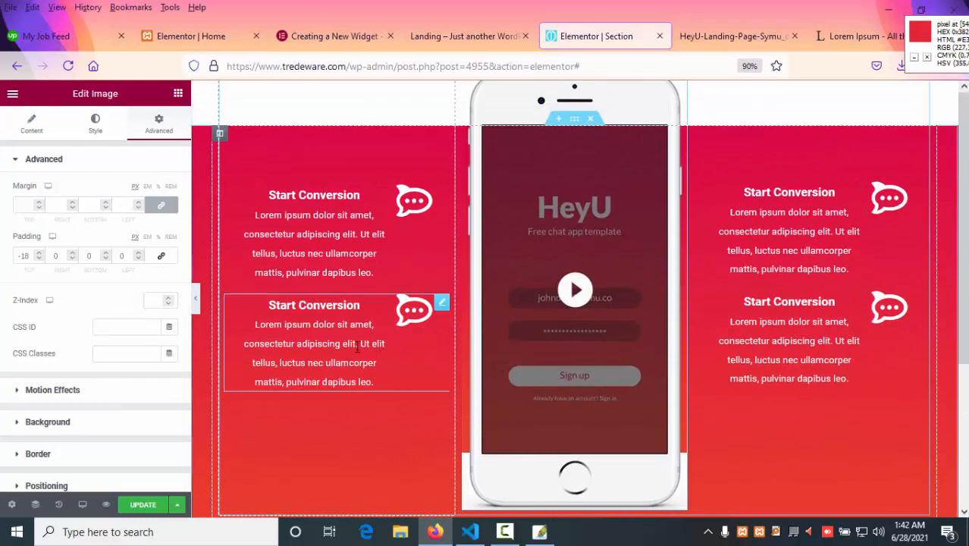
scroll(53, 246, "down", 5)
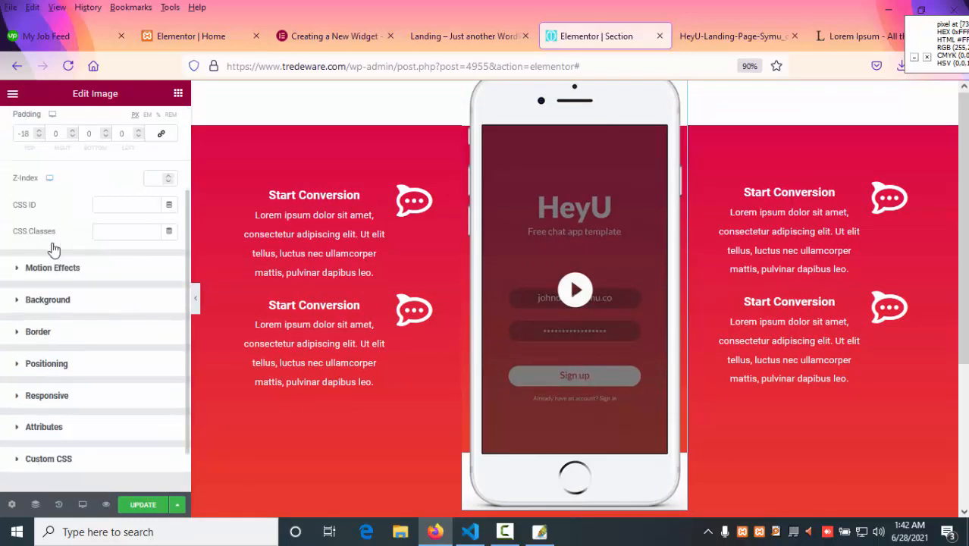
scroll(53, 248, "up", 5)
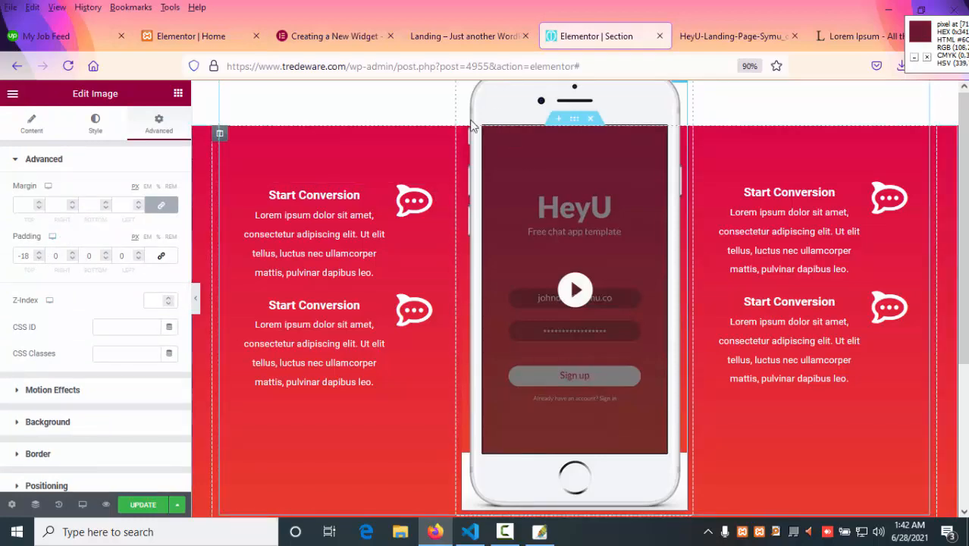
scroll(607, 333, "down", 2)
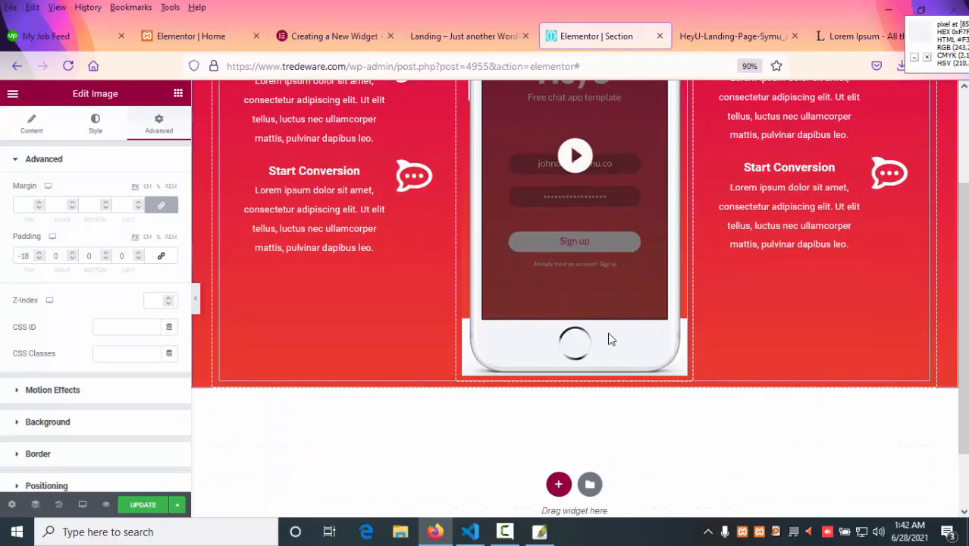
Step: Open the red phone section's settings and set its bottom margin to 43 px
scroll(608, 332, "up", 2)
left_click(574, 122)
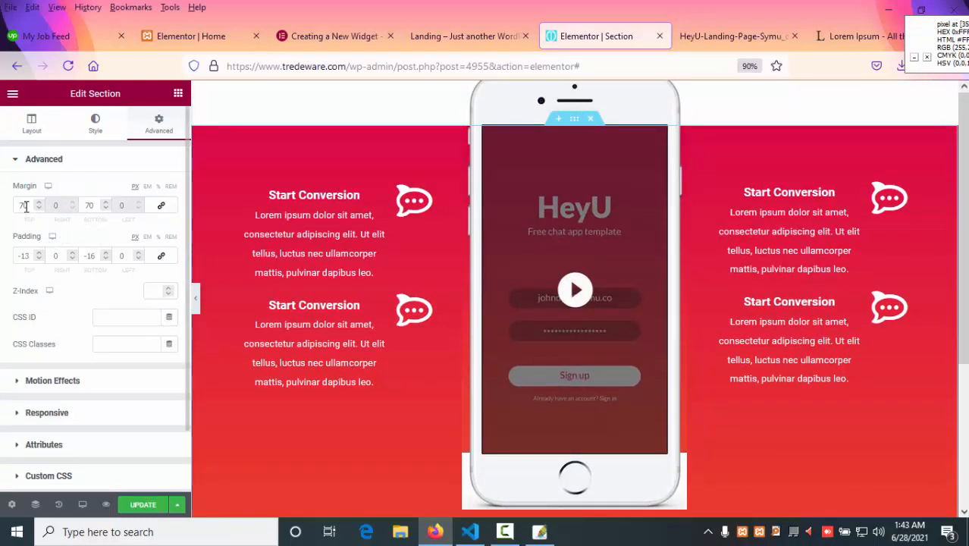
double_click(89, 207)
type("60")
scroll(397, 256, "down", 3)
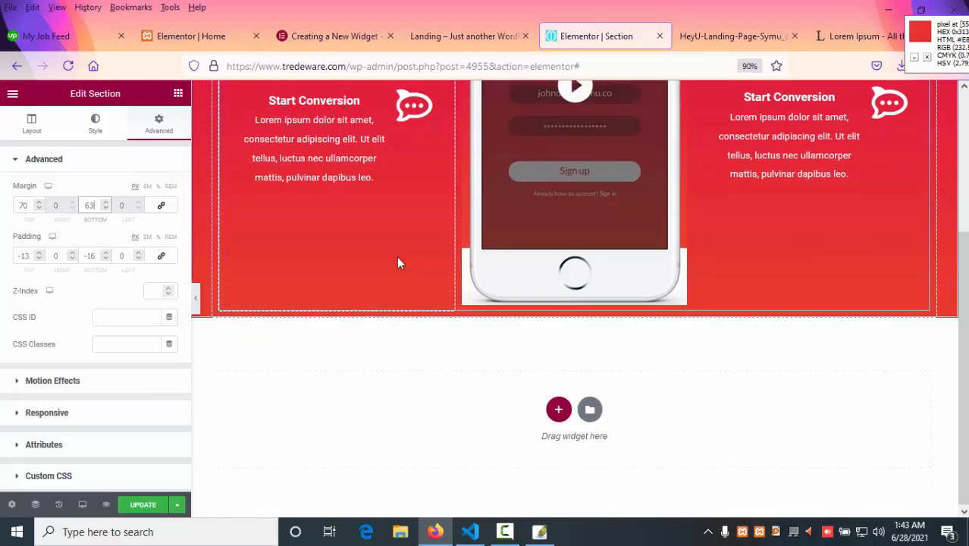
key("Down")
key("Down")
key("Down")
key("Down")
key("Down")
key("Down")
key("Down")
key("Down")
key("Down")
key("Down")
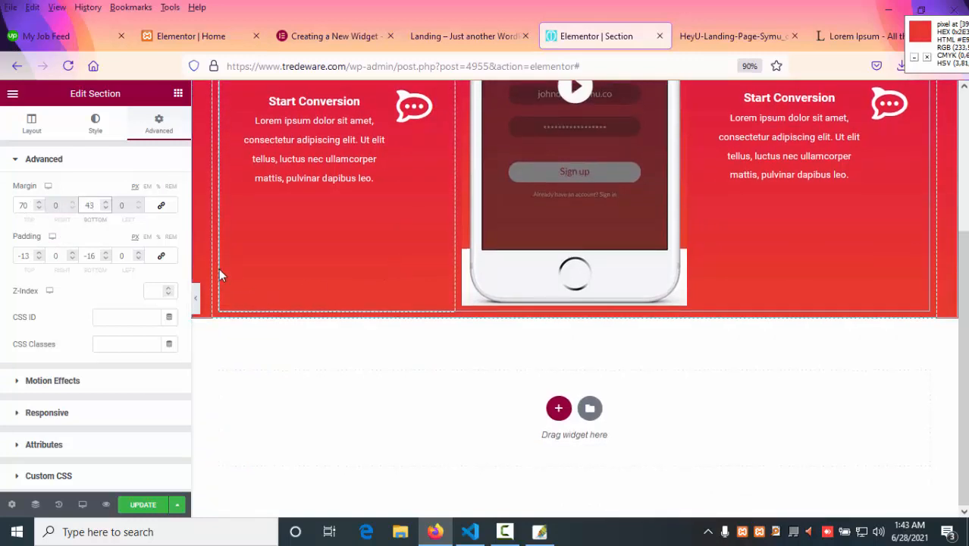
Step: Try linking the red section's padding values and lowering them all to -32 px
left_click(161, 256)
key("Down")
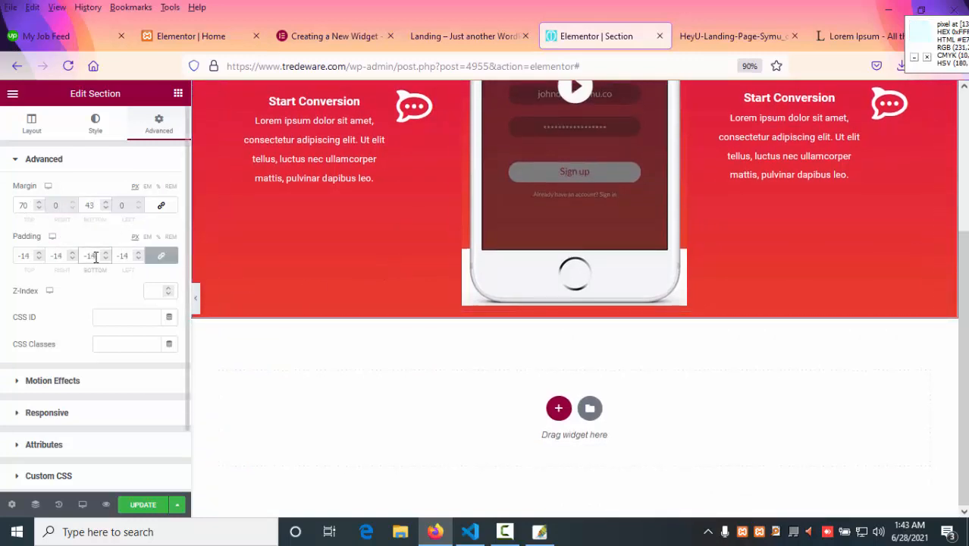
key("Down")
key("Down")
key("Down")
key("Down")
key("Down")
key("Down")
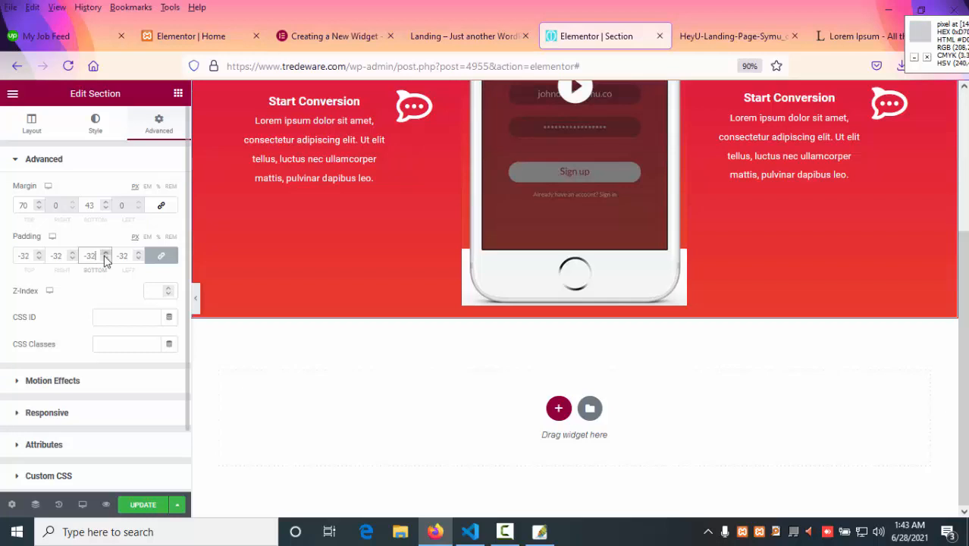
Step: Reset the red section's padding to 0 on every side and leave the values unlinked
left_click(161, 259)
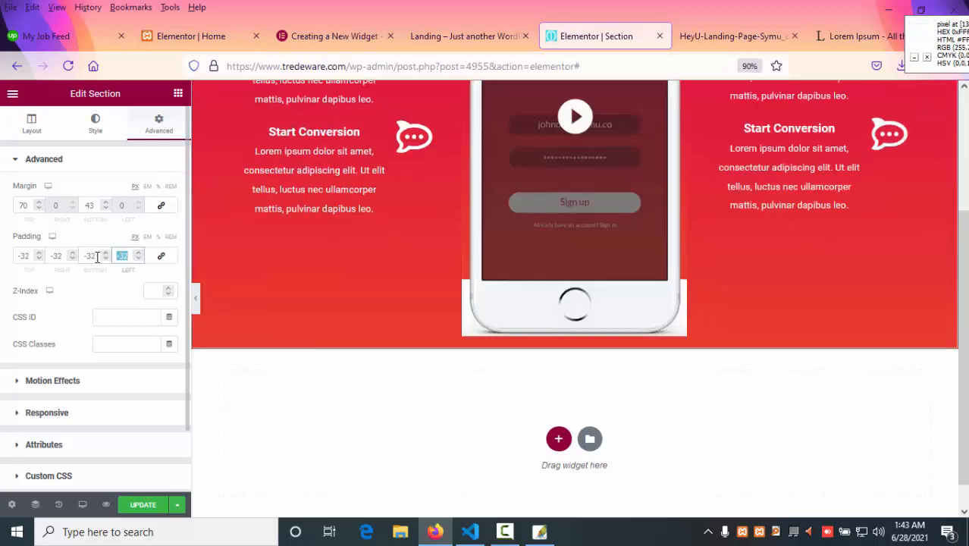
left_click(160, 257)
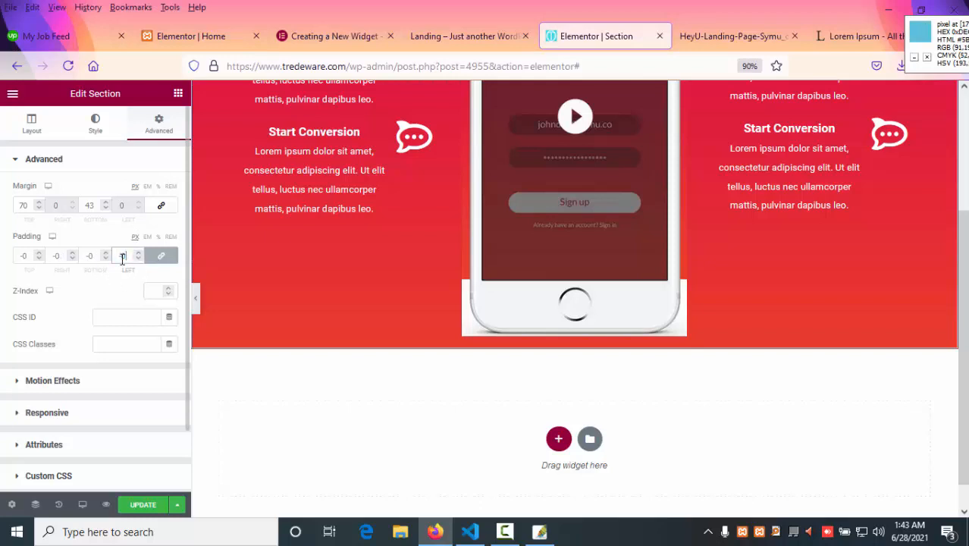
left_click(158, 260)
left_click_drag(129, 256, 107, 256)
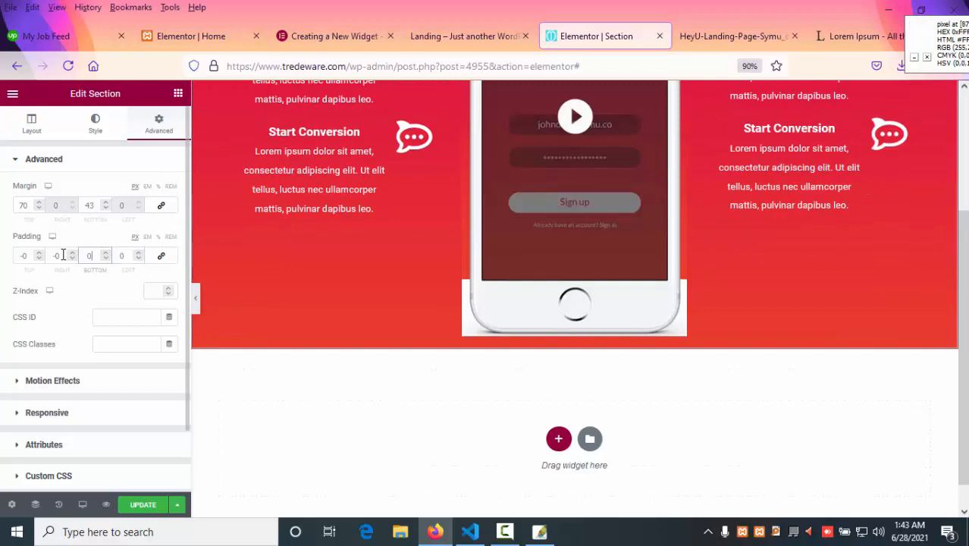
left_click_drag(56, 255, 48, 255)
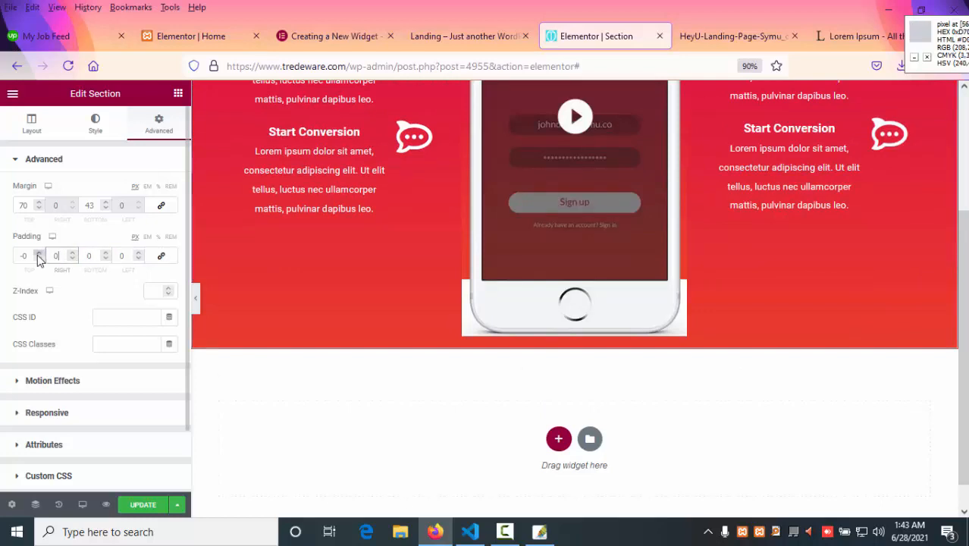
left_click(27, 256)
scroll(280, 316, "up", 3)
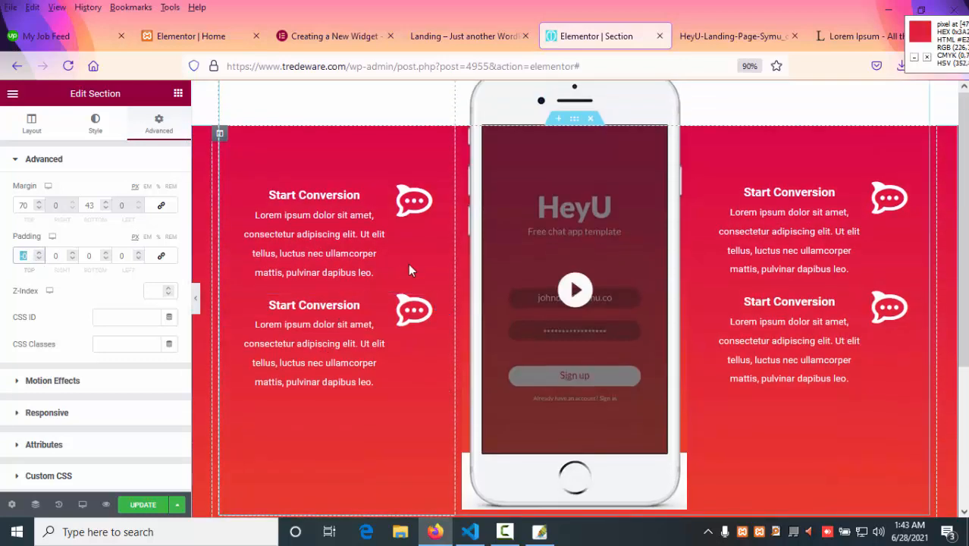
scroll(408, 263, "down", 1)
scroll(408, 263, "up", 1)
left_click(510, 536)
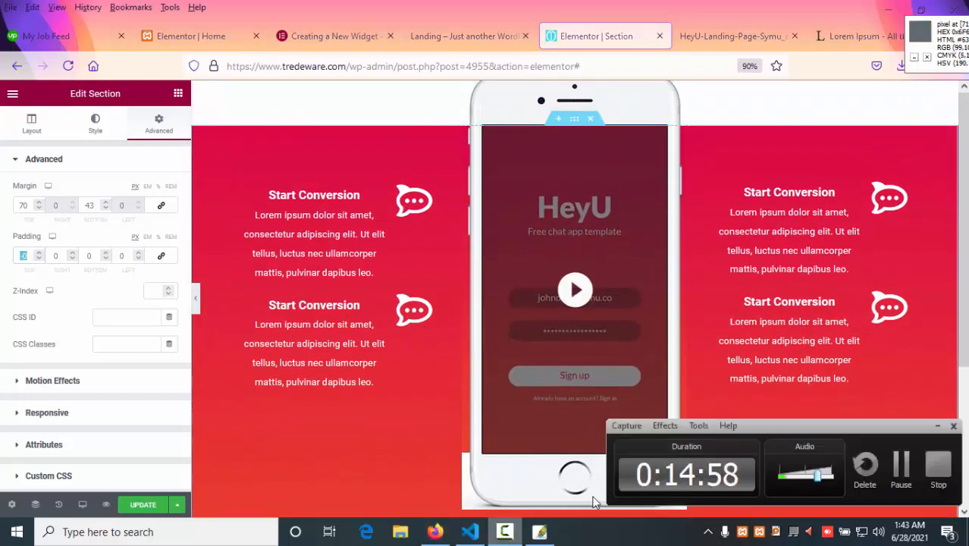
left_click(901, 468)
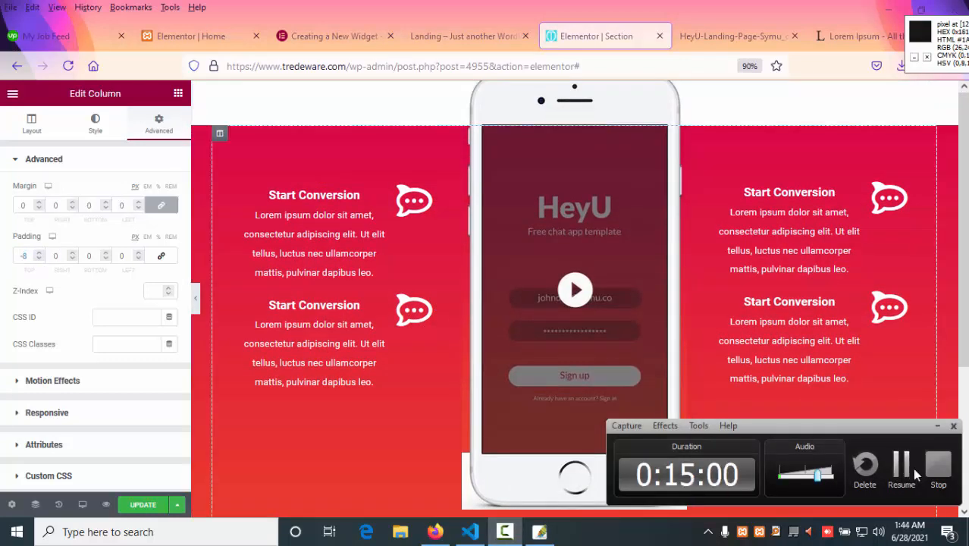
left_click(902, 468)
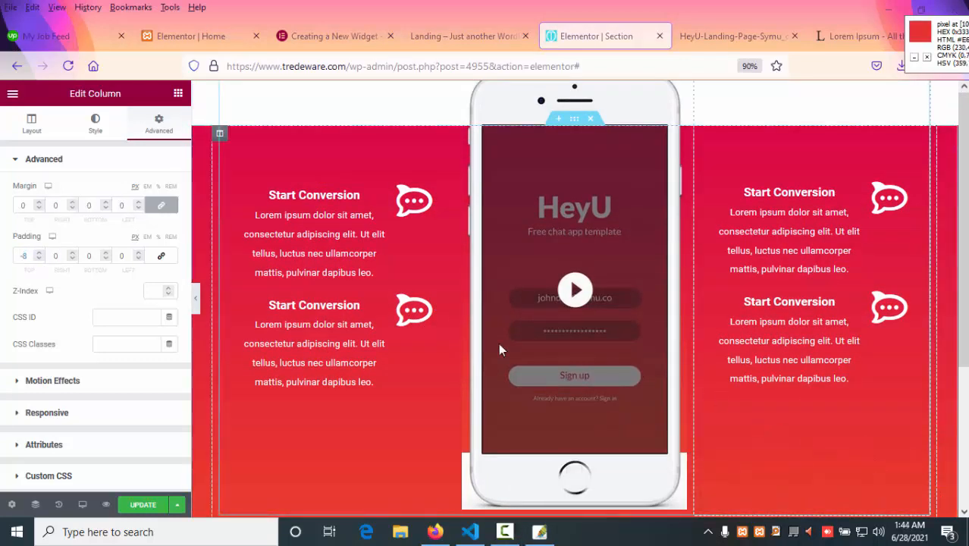
left_click(504, 533)
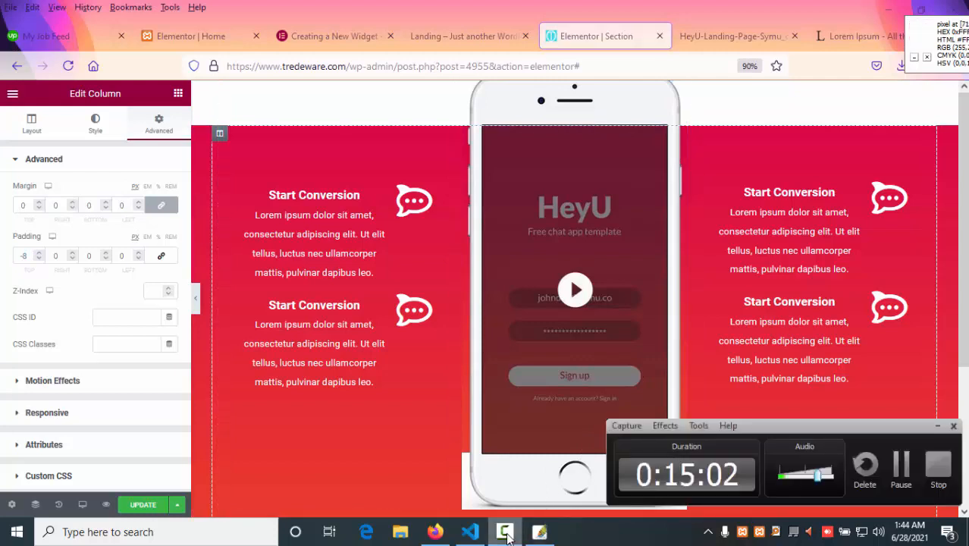
left_click(505, 533)
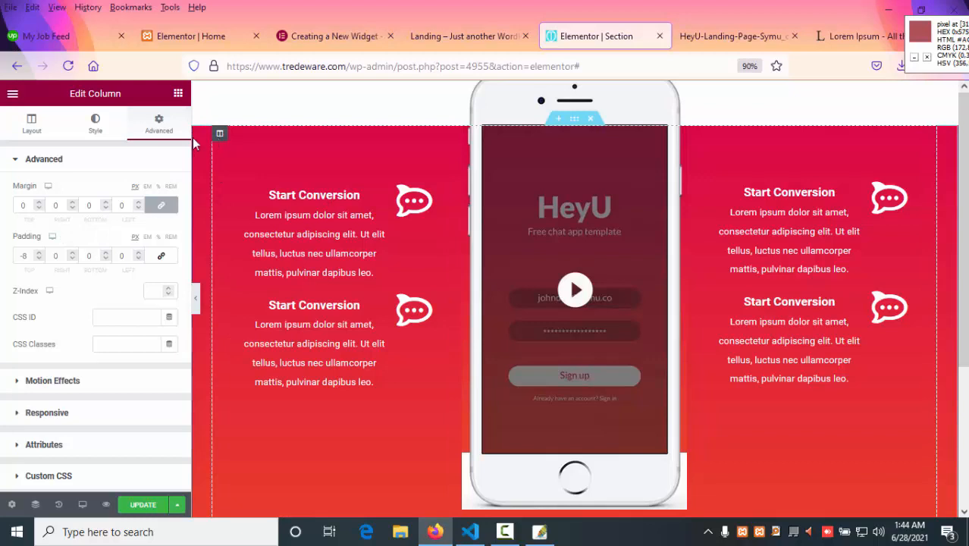
Step: Unlink the outer column's margins, set its bottom margin to -107 px, and update the page
left_click(39, 134)
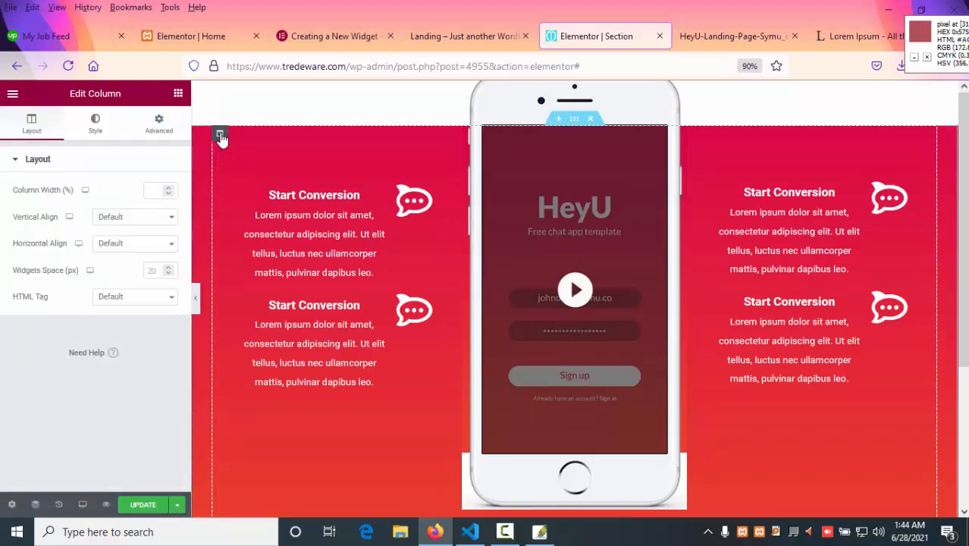
left_click(160, 128)
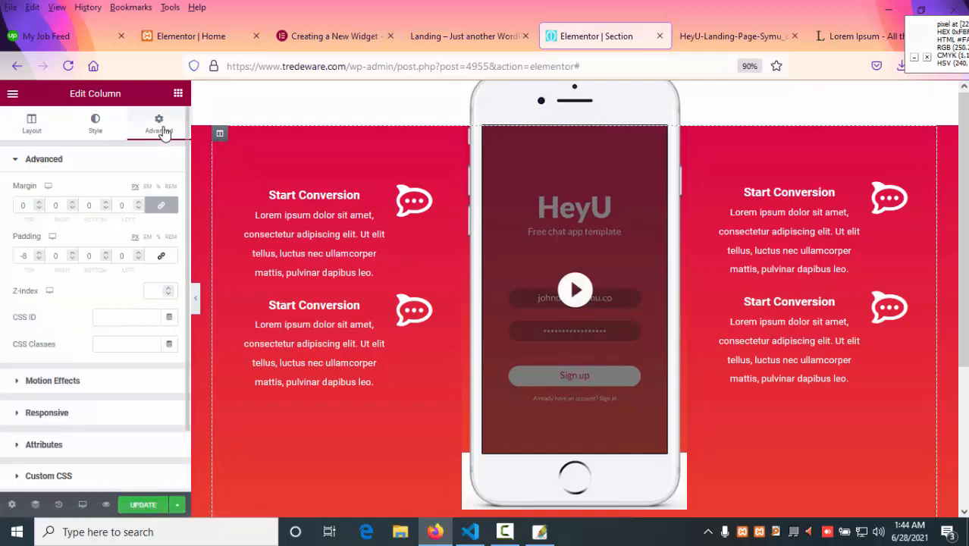
left_click(159, 206)
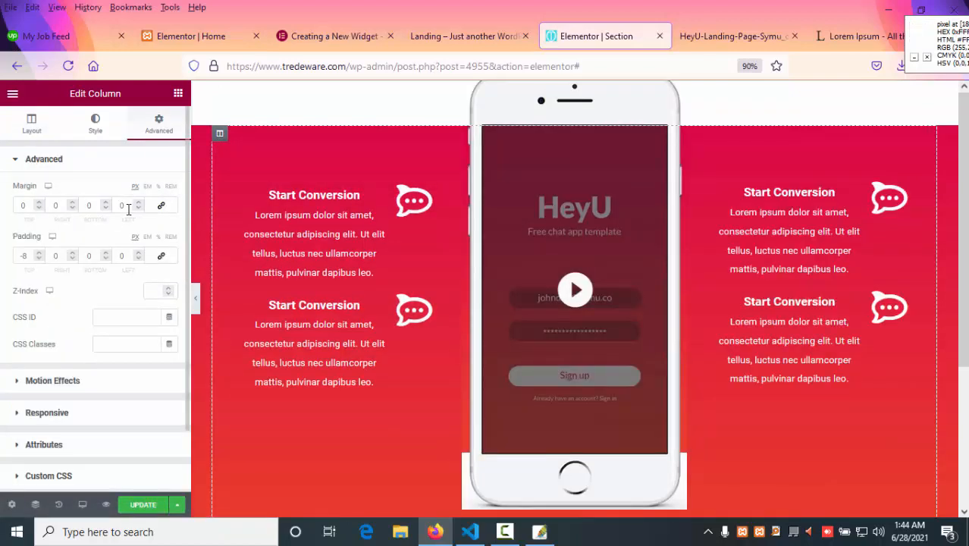
left_click(123, 206)
left_click(97, 206)
type("-12")
scroll(422, 253, "down", 3)
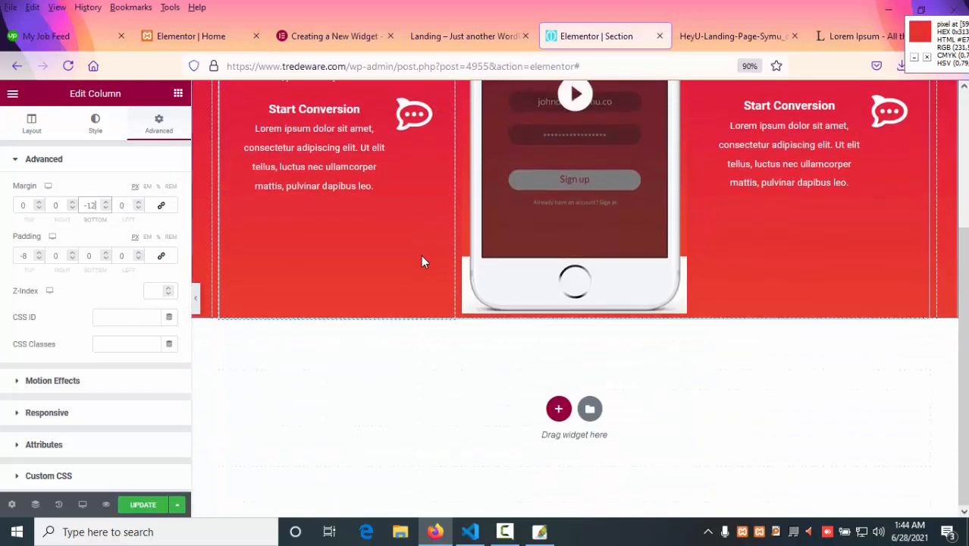
key("Down")
key("Down")
key("Down")
key("Down")
key("Down")
key("Down")
key("Down")
key("Down")
key("Down")
key("Down")
key("Down")
key("Down")
key("Down")
key("Down")
key("Down")
key("Down")
key("Down")
key("Down")
key("Down")
key("Down")
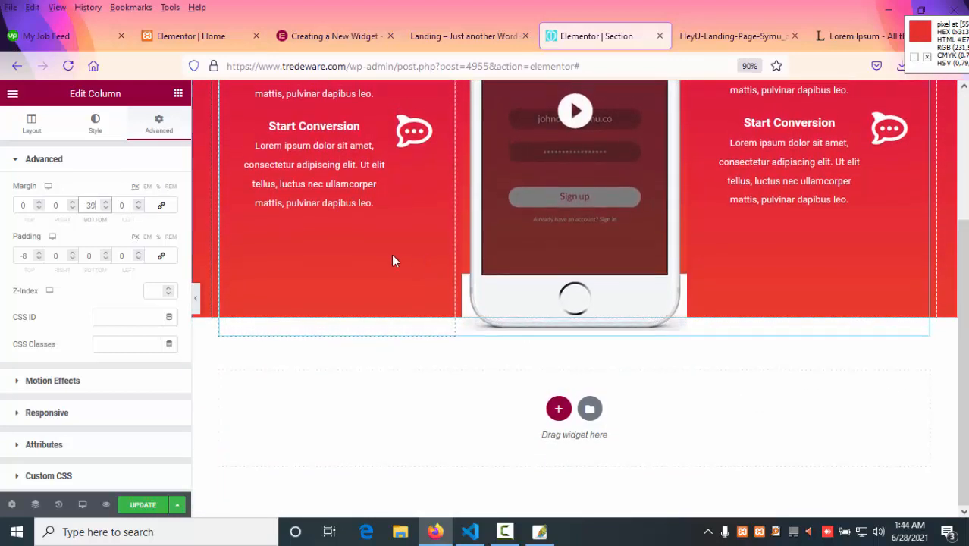
key("Down")
key("Down")
key("Down")
key("Down")
key("Down")
key("Down")
key("Down")
key("Down")
key("Down")
key("Down")
key("Down")
key("Down")
key("Down")
key("Down")
key("Down")
key("Down")
key("Down")
key("Down")
key("Down")
key("Down")
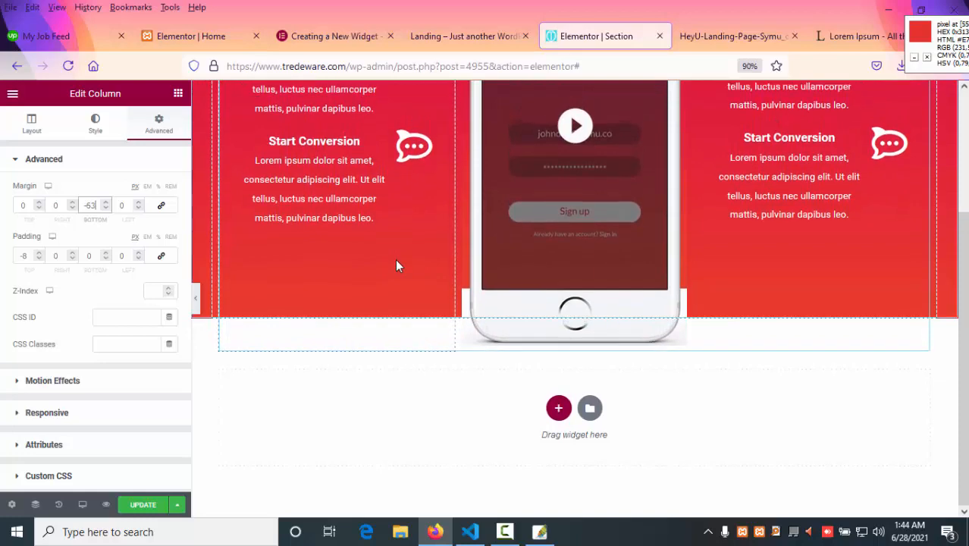
key("Down")
key("Down")
key("Down")
key("Down")
key("Down")
key("Down")
key("Down")
key("Down")
key("Down")
key("Down")
key("Down")
key("Down")
key("Down")
key("Down")
key("Down")
key("Down")
key("Down")
key("Down")
key("Down")
key("Down")
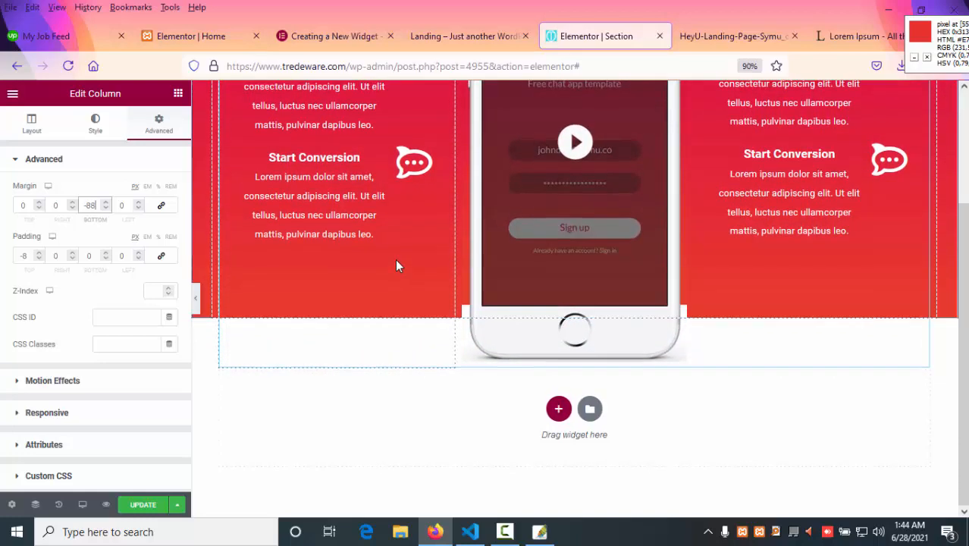
key("Down")
key("Down")
key("Down")
key("Down")
key("Down")
key("Down")
key("Down")
key("Down")
key("Down")
key("Down")
key("Down")
key("Down")
key("Down")
key("Down")
key("Down")
key("Down")
key("Down")
key("Down")
key("Down")
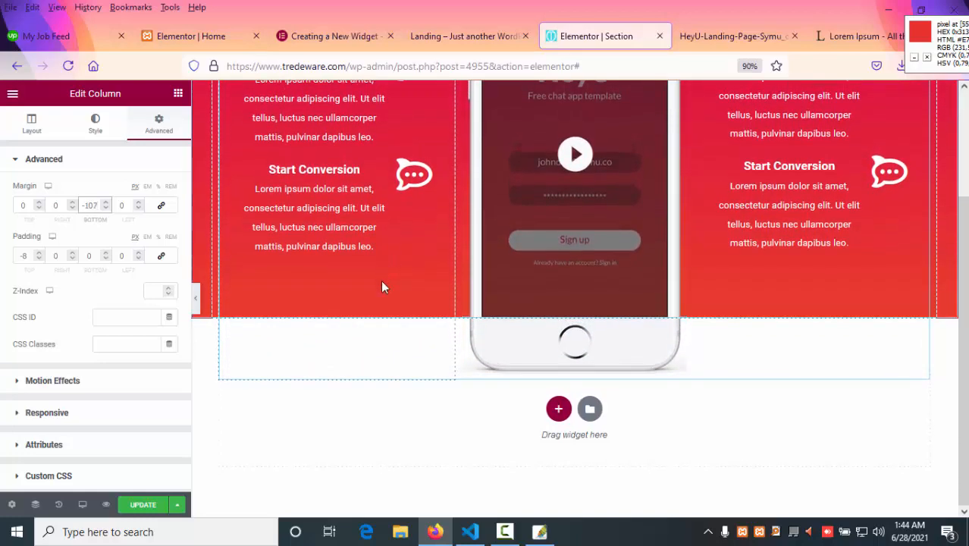
scroll(382, 287, "up", 2)
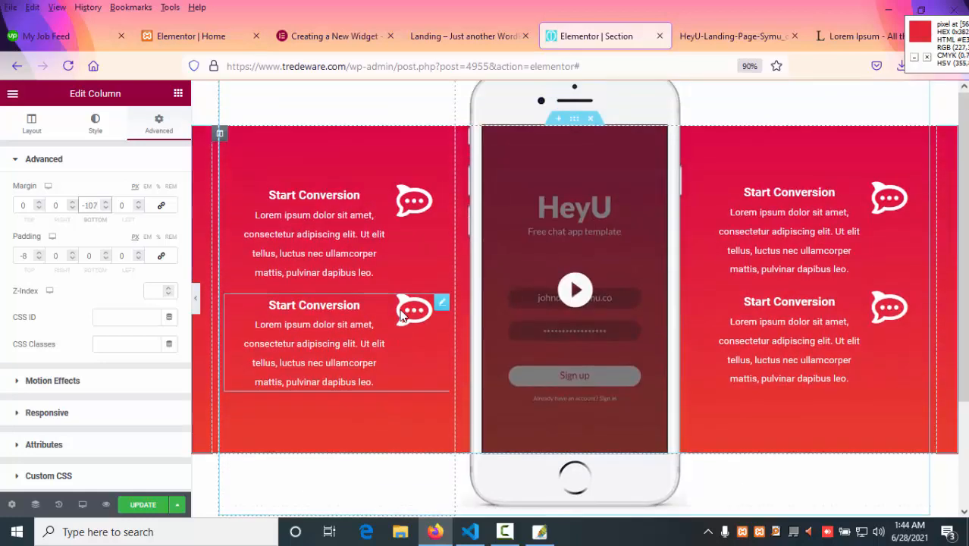
left_click(149, 505)
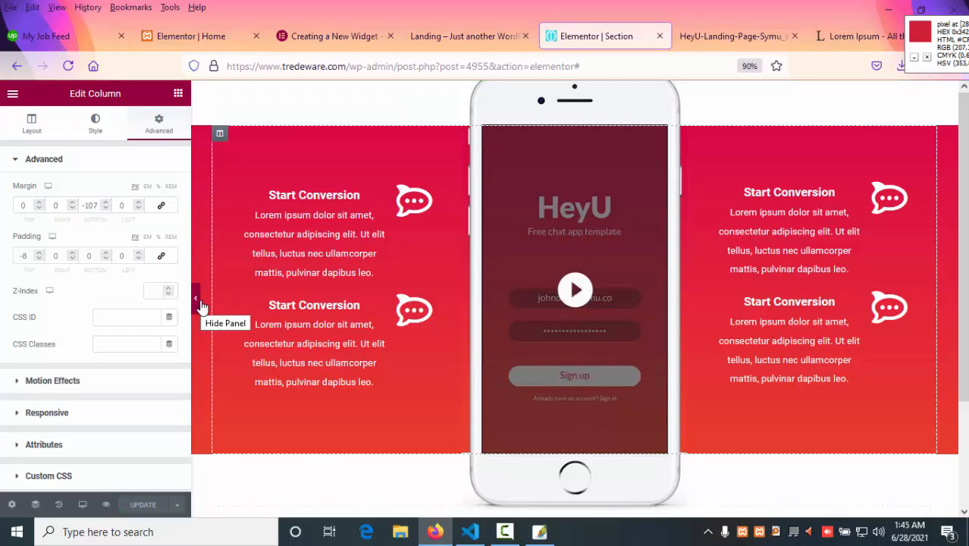
Step: Preview the phone section with the editor panel collapsed, compare it with the HeyU reference image, and restore the panel
left_click(197, 300)
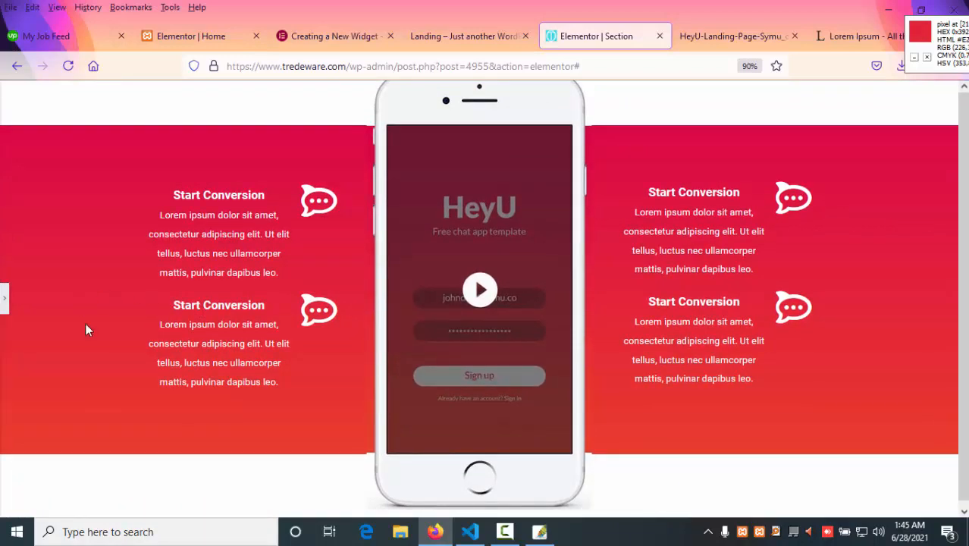
left_click(712, 42)
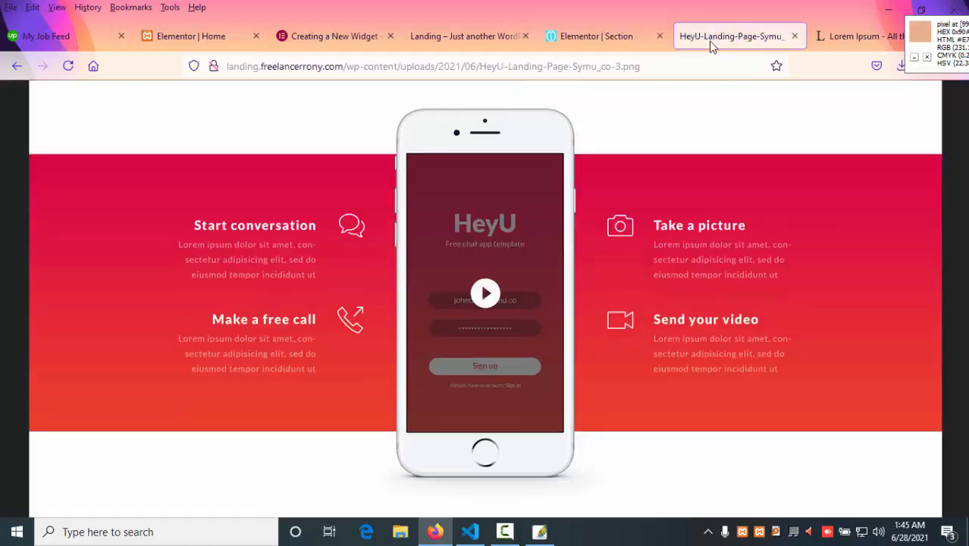
left_click(602, 43)
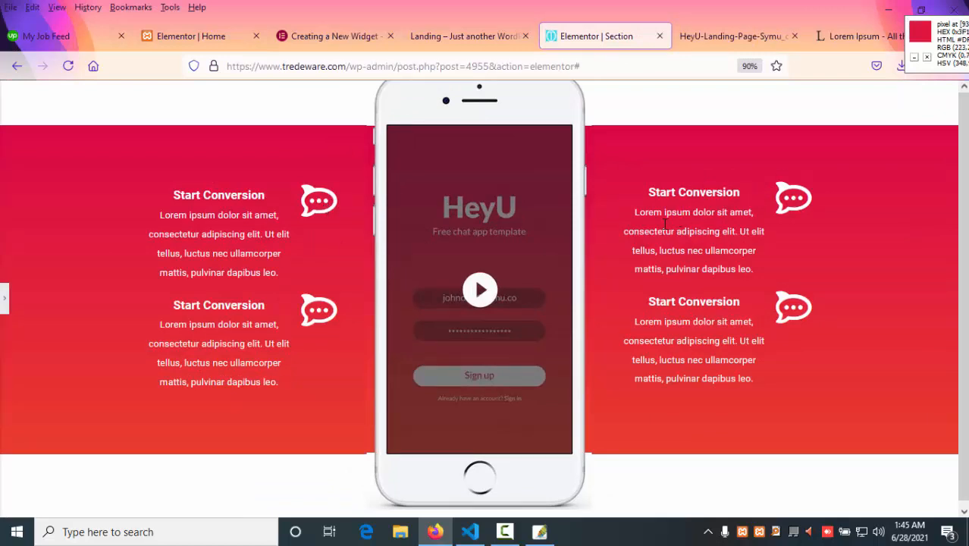
left_click(3, 301)
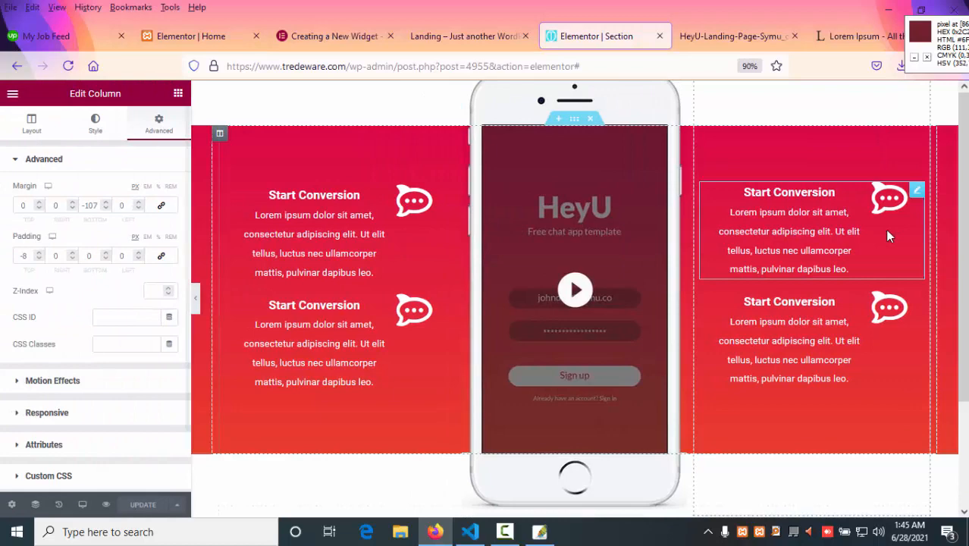
Step: Set the icon position to left for both icon boxes beside the phone's right edge, and preview the section at full width
left_click(918, 190)
scroll(178, 228, "down", 2)
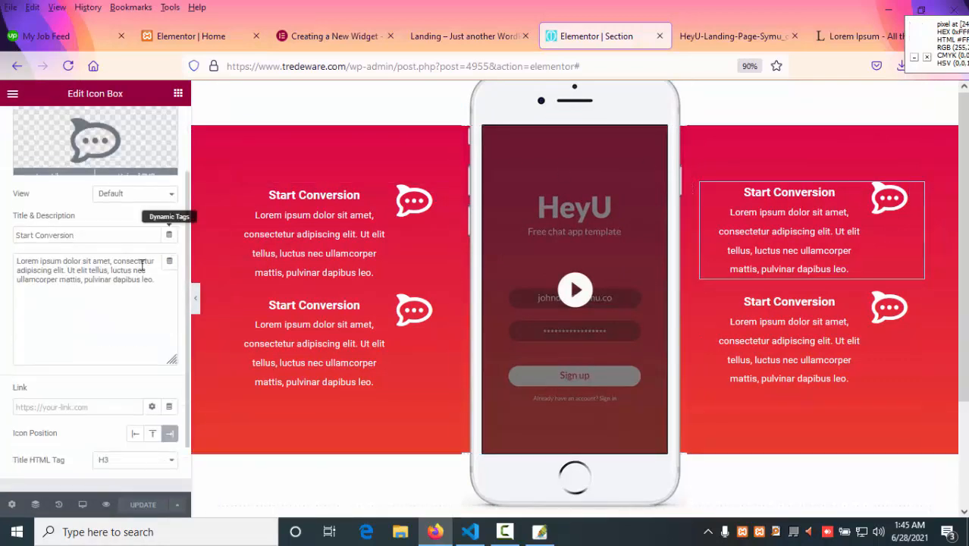
left_click(135, 433)
left_click(827, 381)
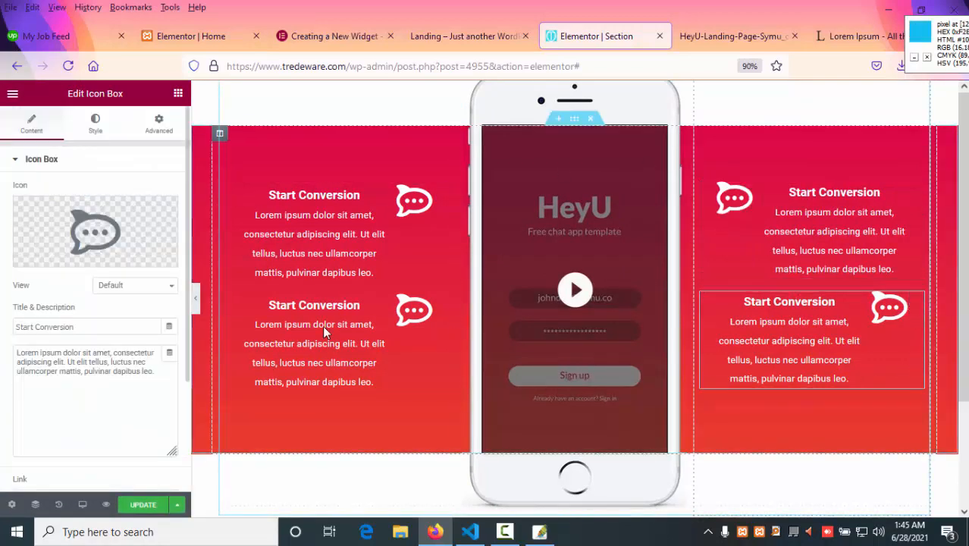
scroll(109, 379, "down", 2)
left_click(135, 410)
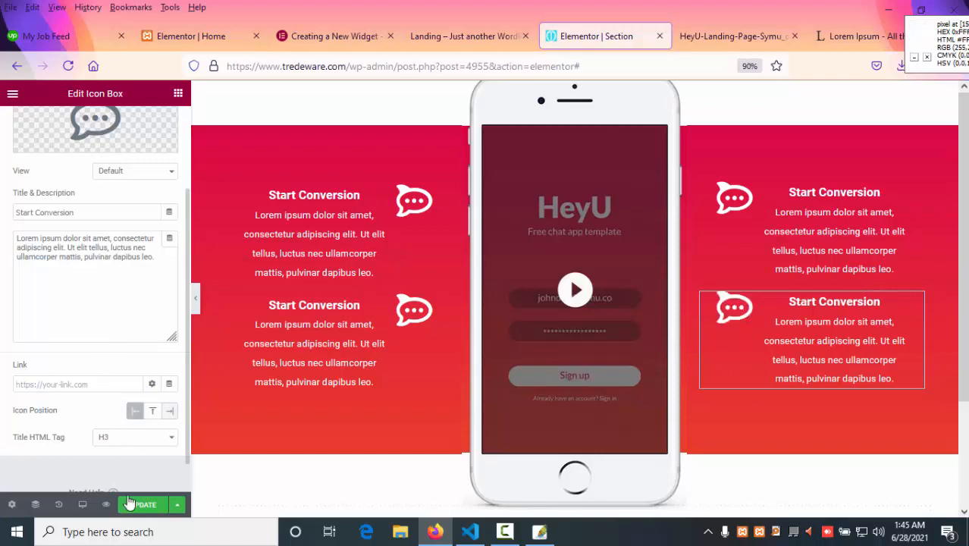
left_click(196, 311)
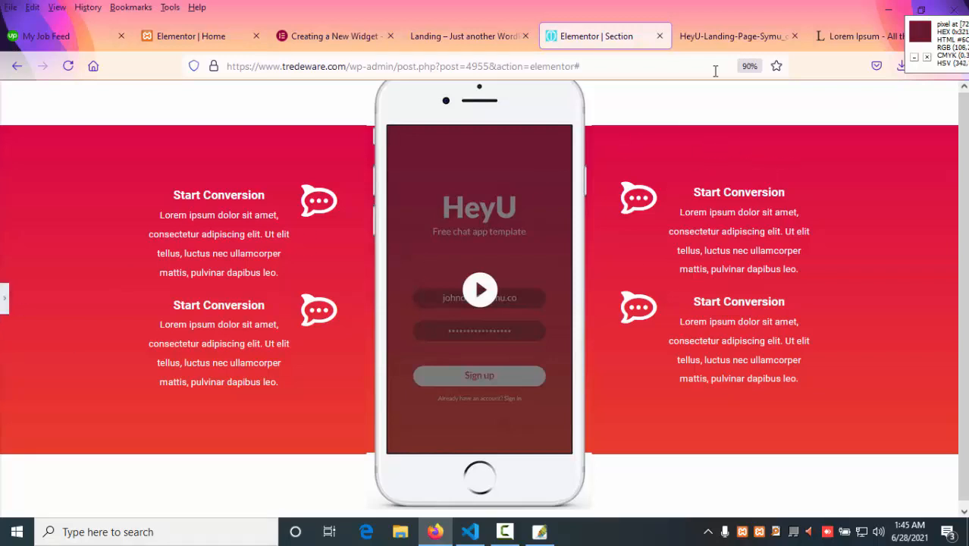
Step: Close the Elementor editor, HeyU reference image, Lorem Ipsum and Landing pages, and minimize the browser
left_click(659, 36)
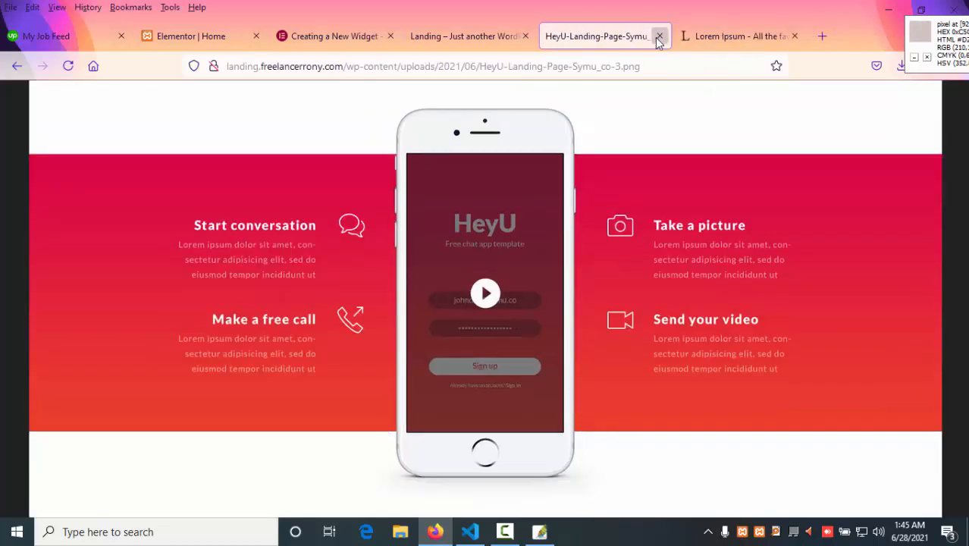
left_click(659, 37)
left_click(659, 36)
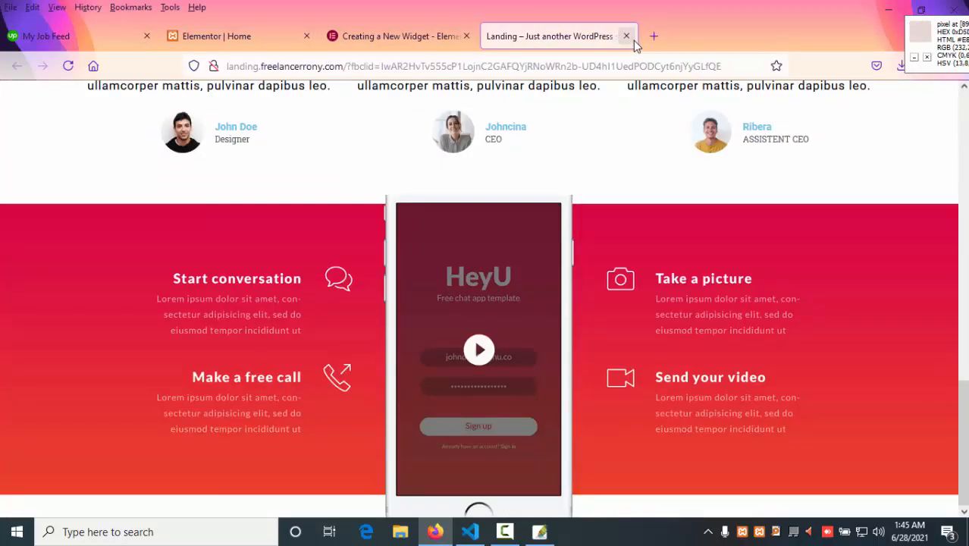
left_click(632, 40)
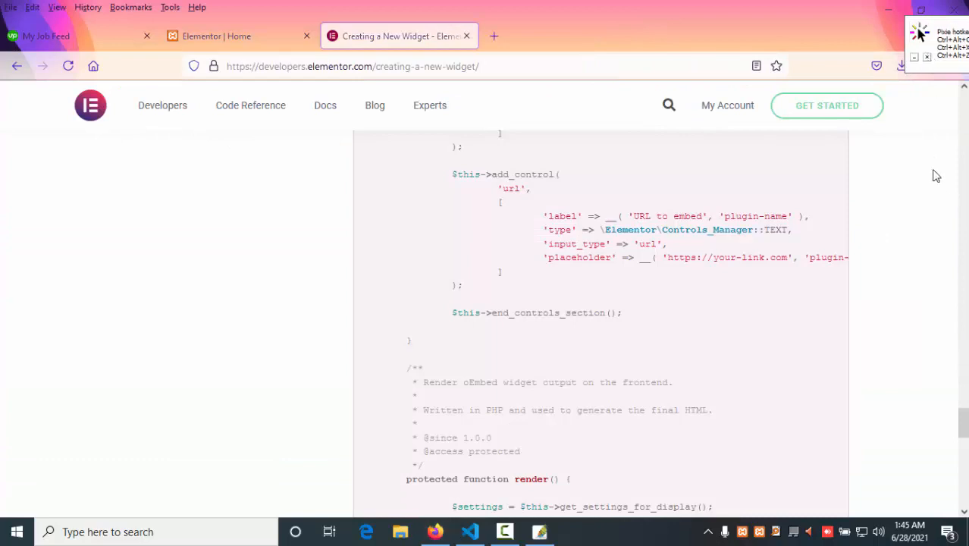
left_click(888, 10)
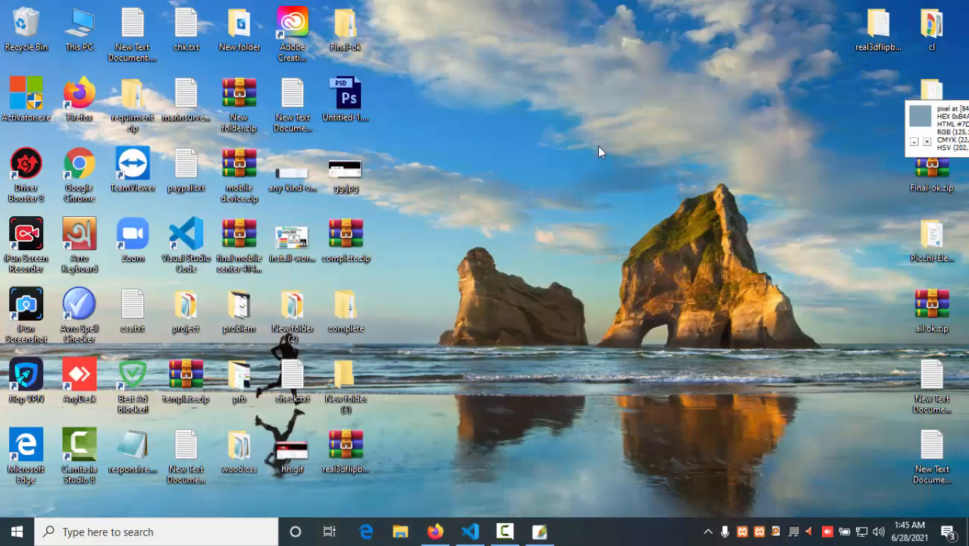
right_click(574, 136)
left_click(576, 143)
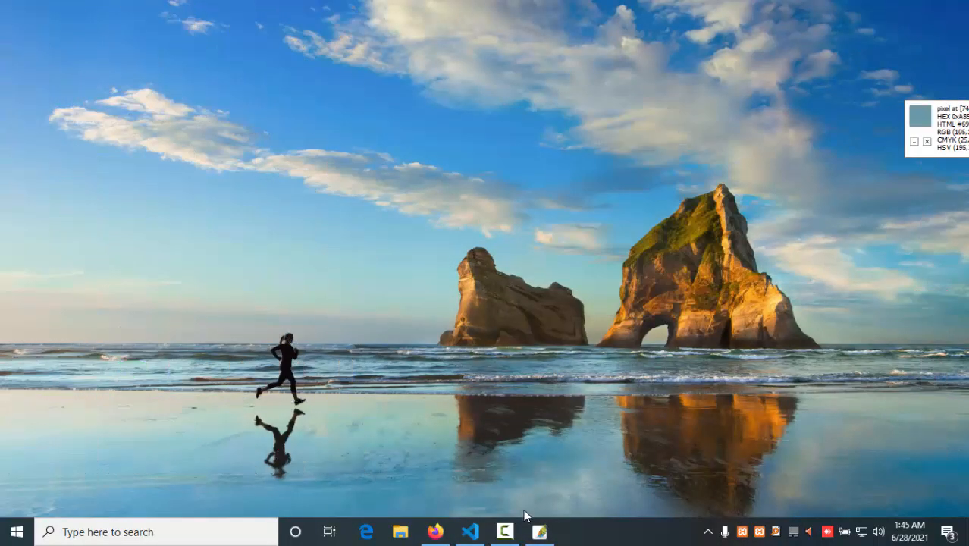
left_click(509, 533)
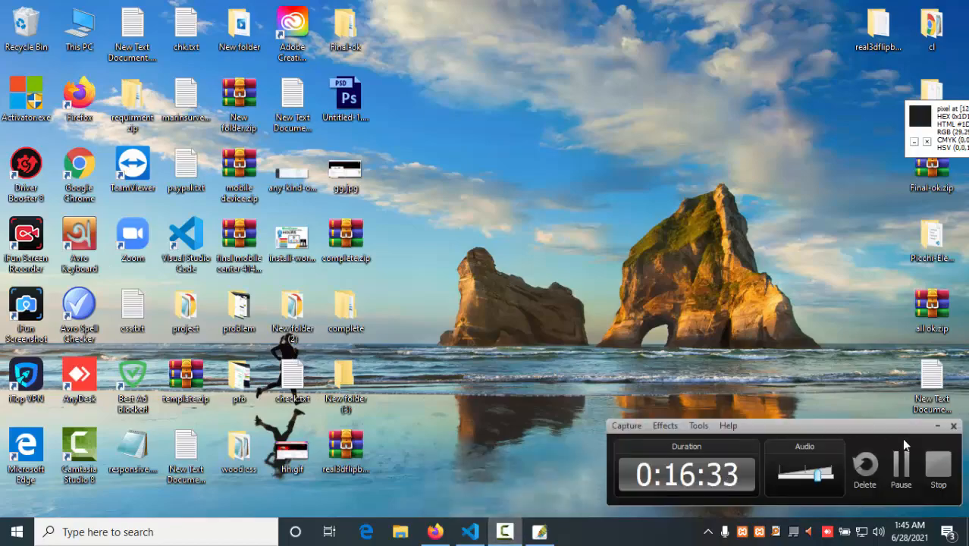